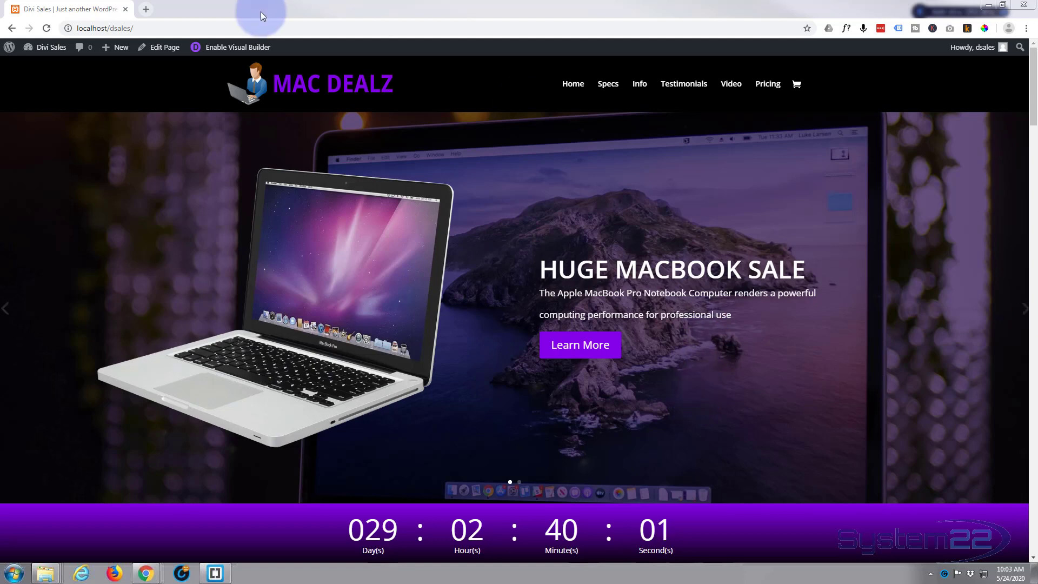
# Step: Enable visual editing and add a regular section with a one-column row and a Blurb module
pyautogui.click(231, 49)
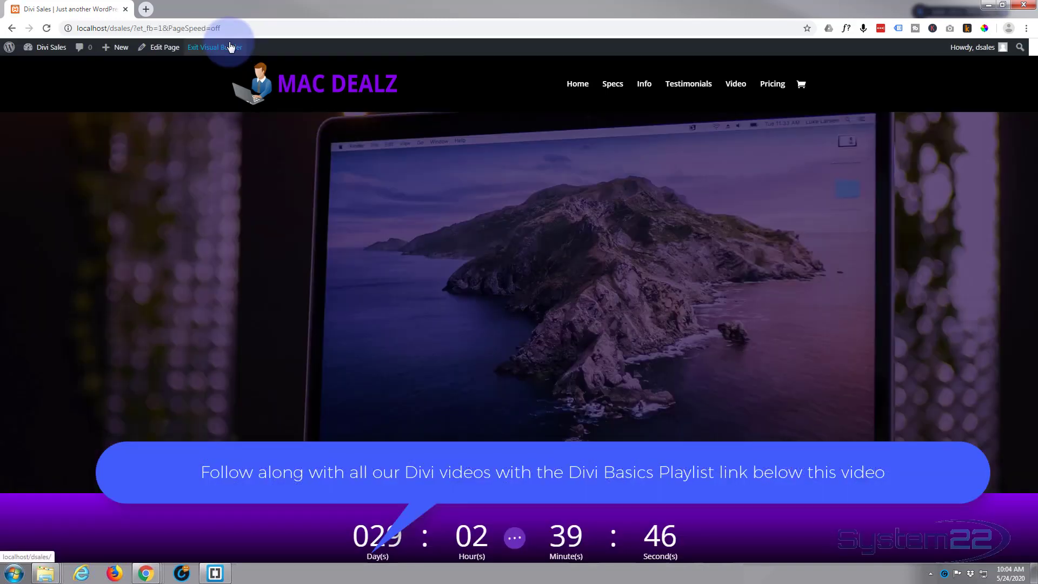
pyautogui.scroll(-12, 444, 360)
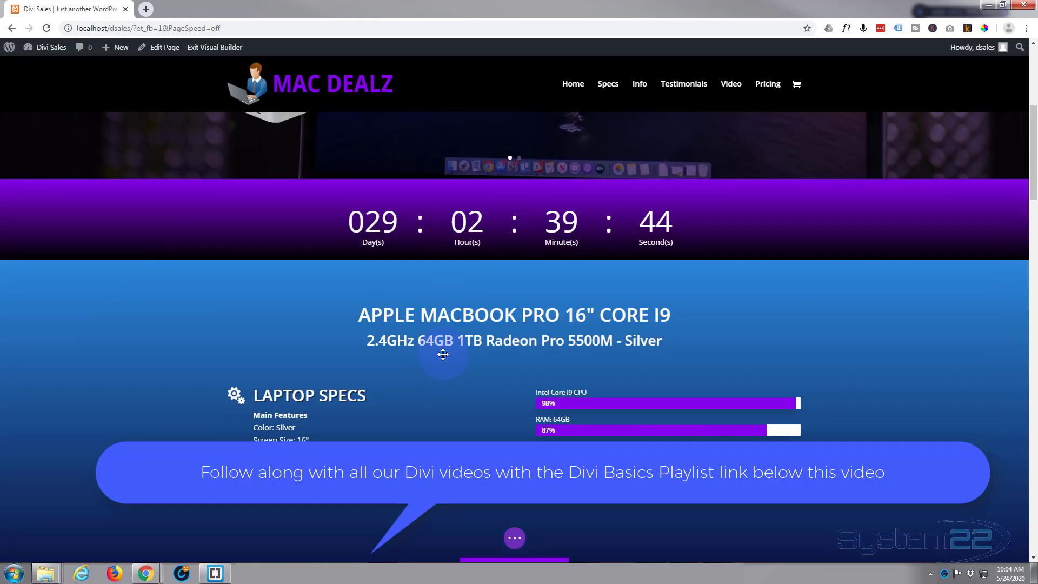
pyautogui.scroll(-2, 444, 355)
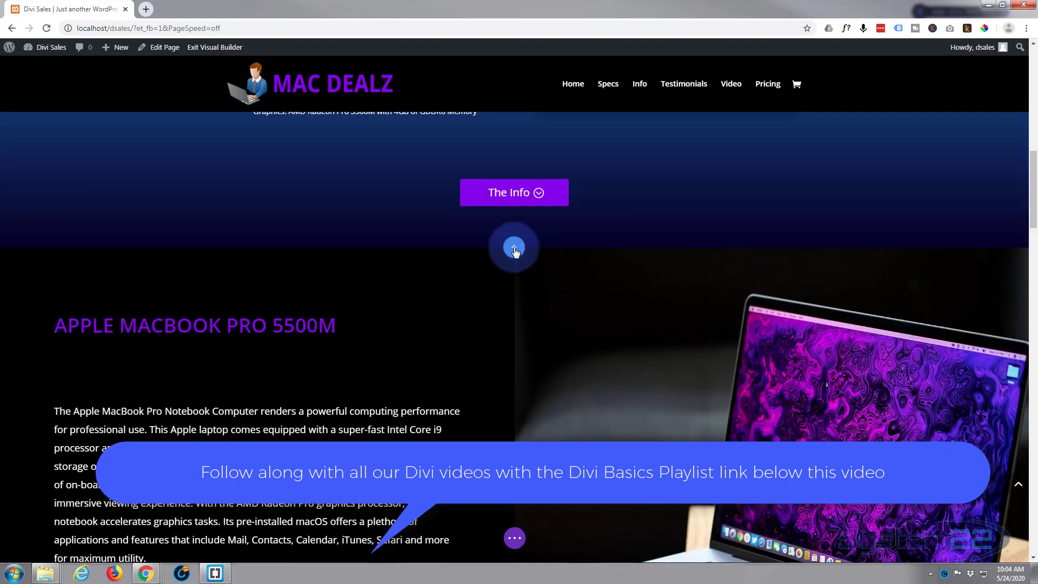
pyautogui.click(514, 249)
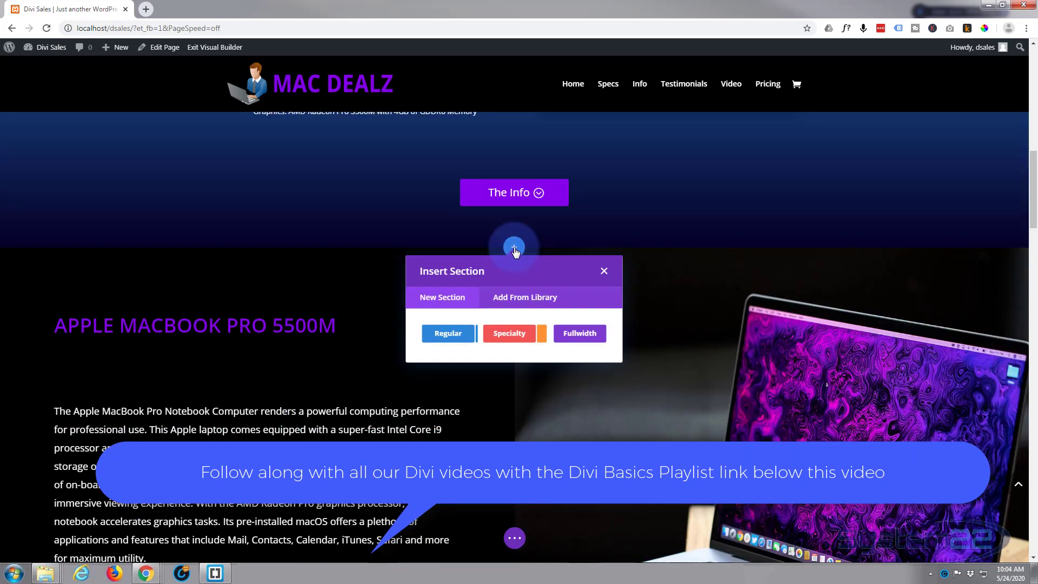
pyautogui.click(448, 334)
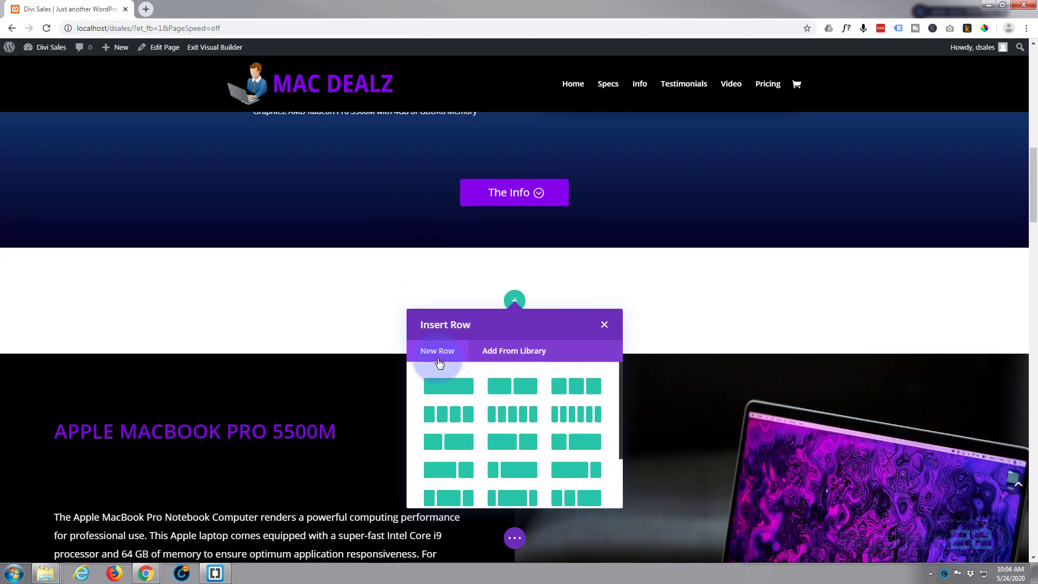
pyautogui.click(443, 387)
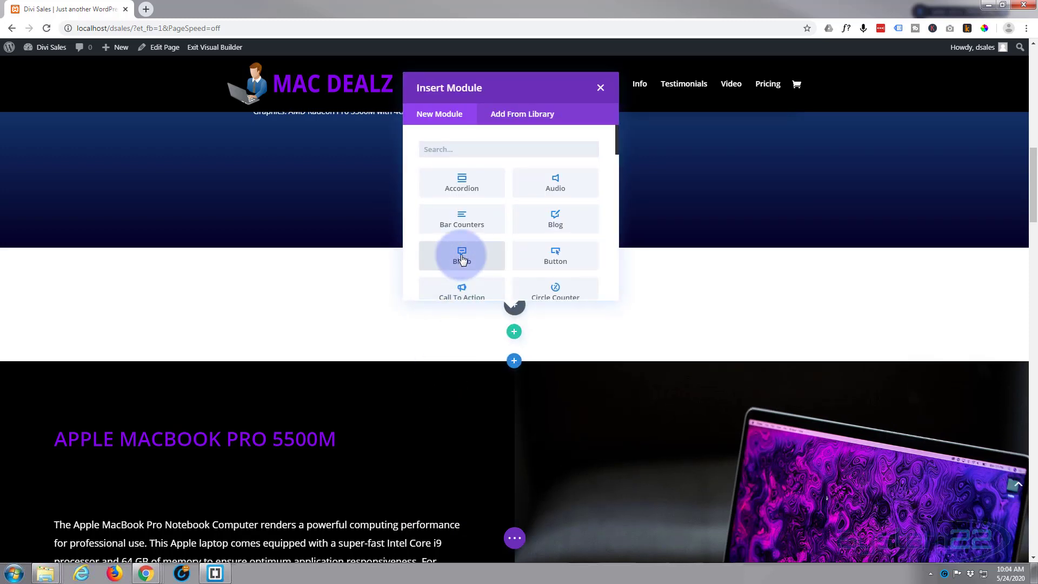
pyautogui.click(461, 259)
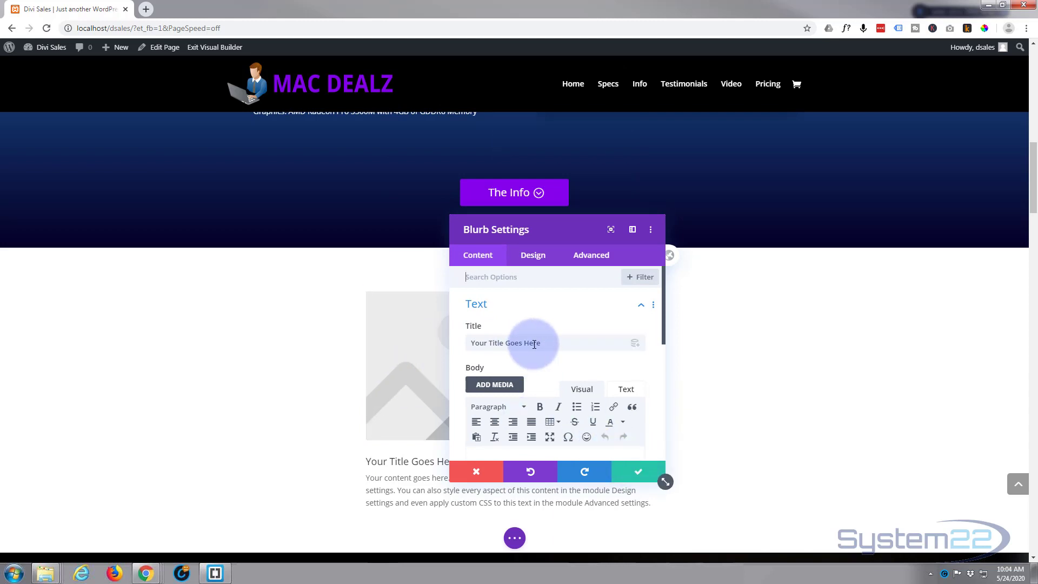
# Step: Set the blurb's image to the macbook-7 photo from the Media Library
pyautogui.moveTo(540, 343); pyautogui.dragTo(533, 343)
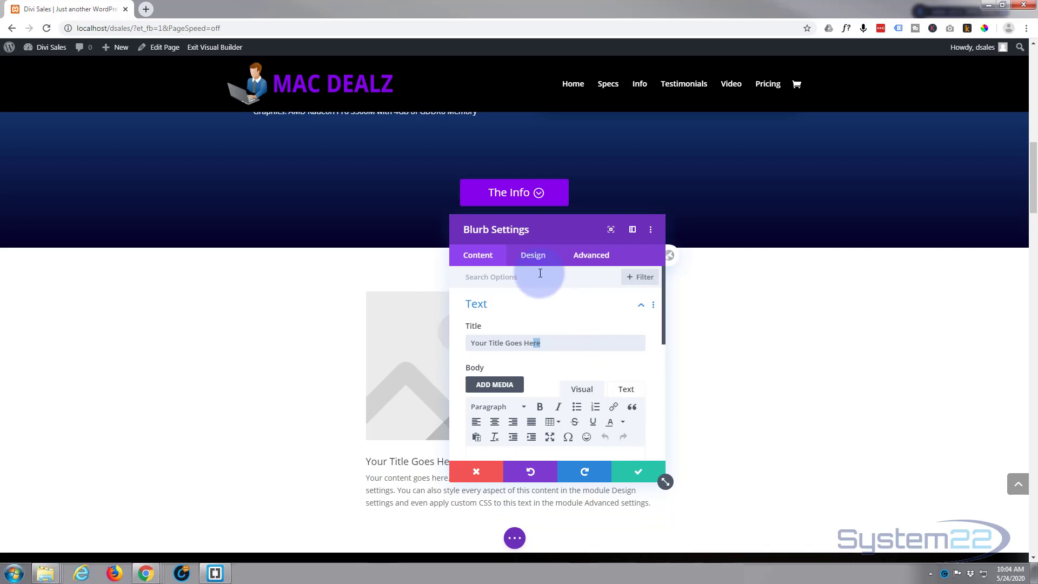
pyautogui.scroll(-5, 536, 272)
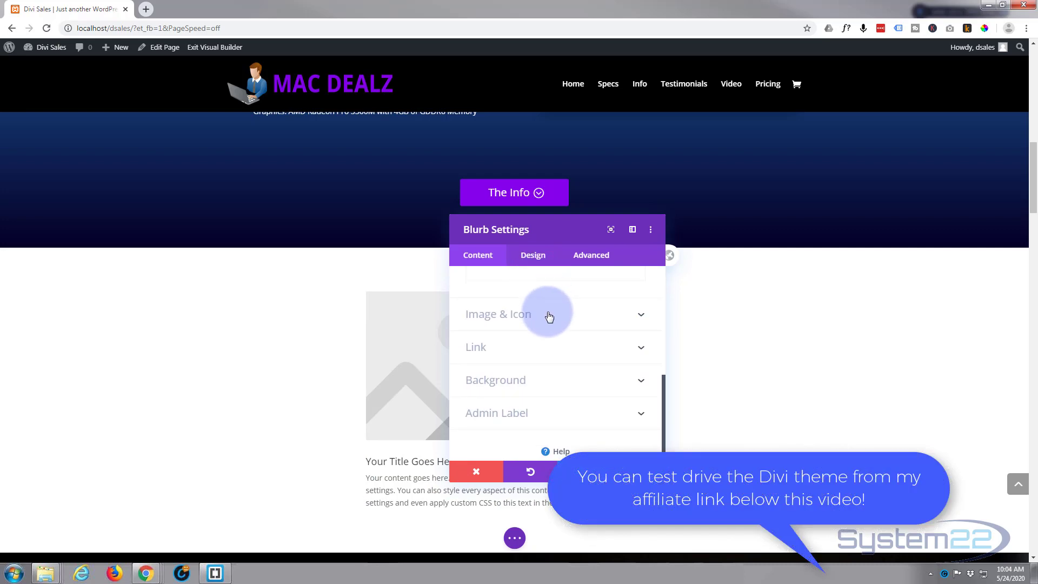
pyautogui.click(548, 315)
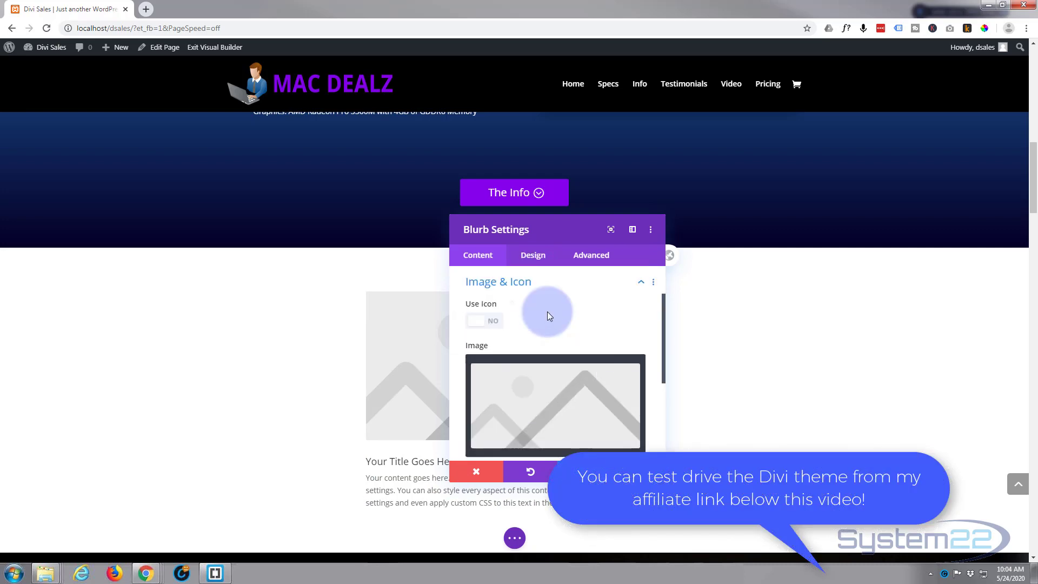
pyautogui.click(532, 409)
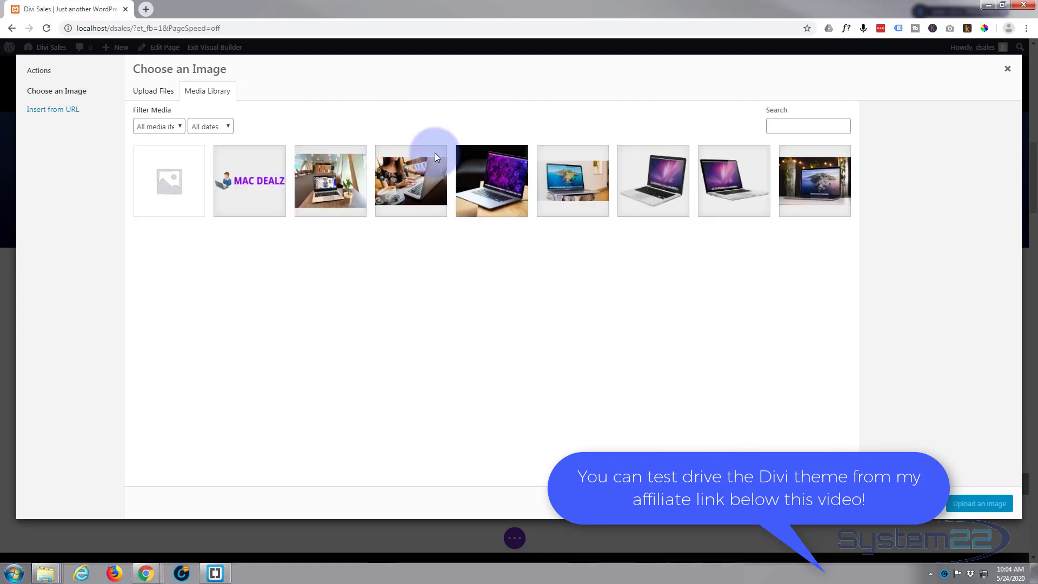
pyautogui.click(491, 172)
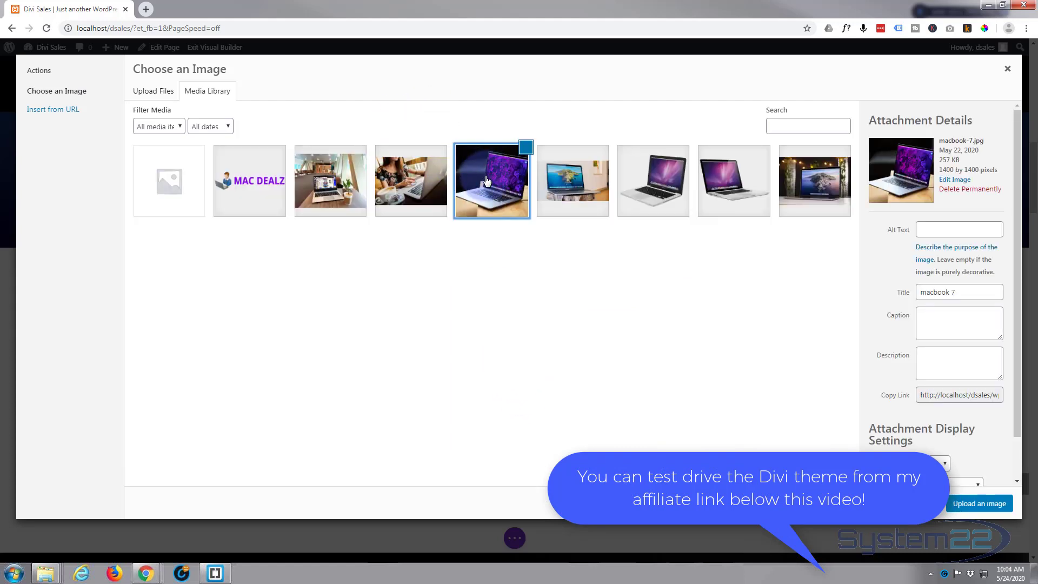
pyautogui.click(973, 504)
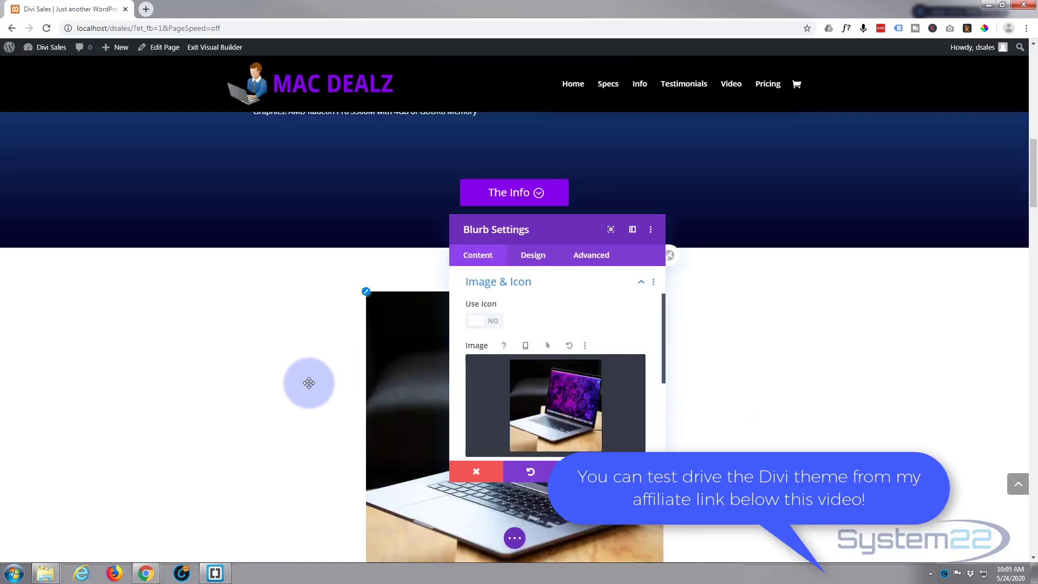
pyautogui.scroll(-2, 301, 382)
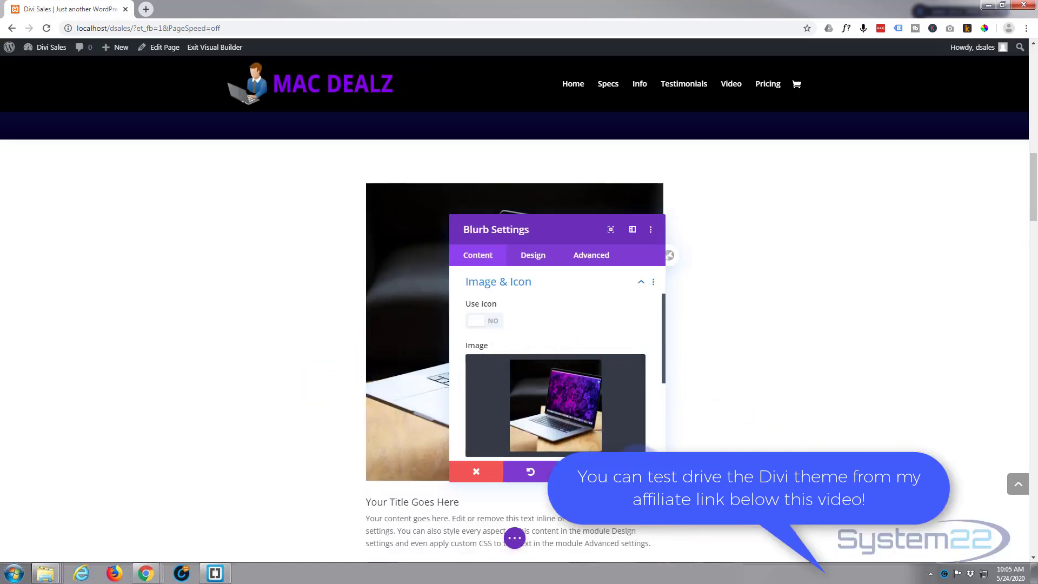
# Step: Save the blurb, then set the section background image to the laptop-on-café-table photo
pyautogui.click(638, 471)
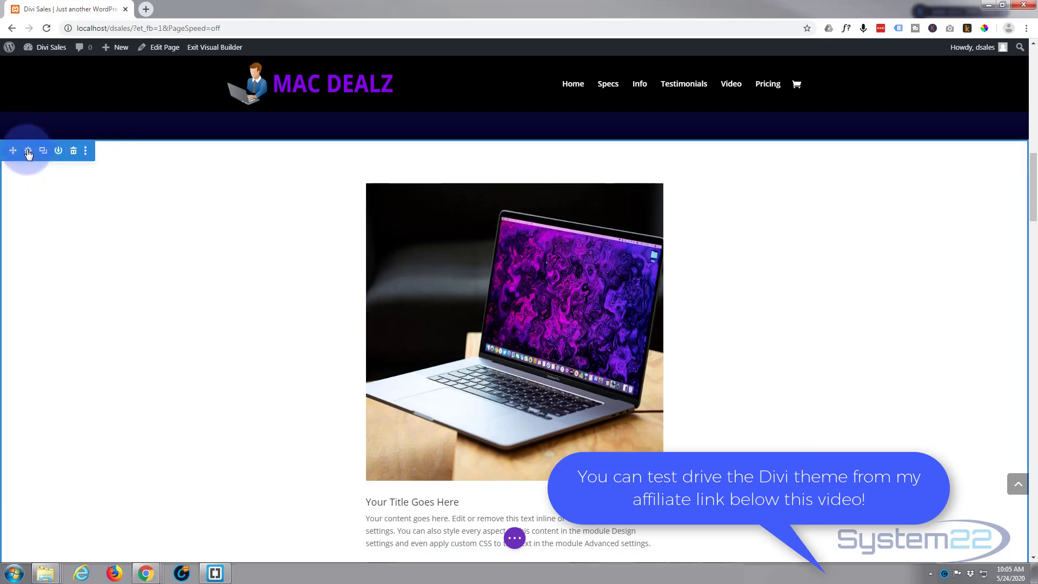
pyautogui.click(28, 151)
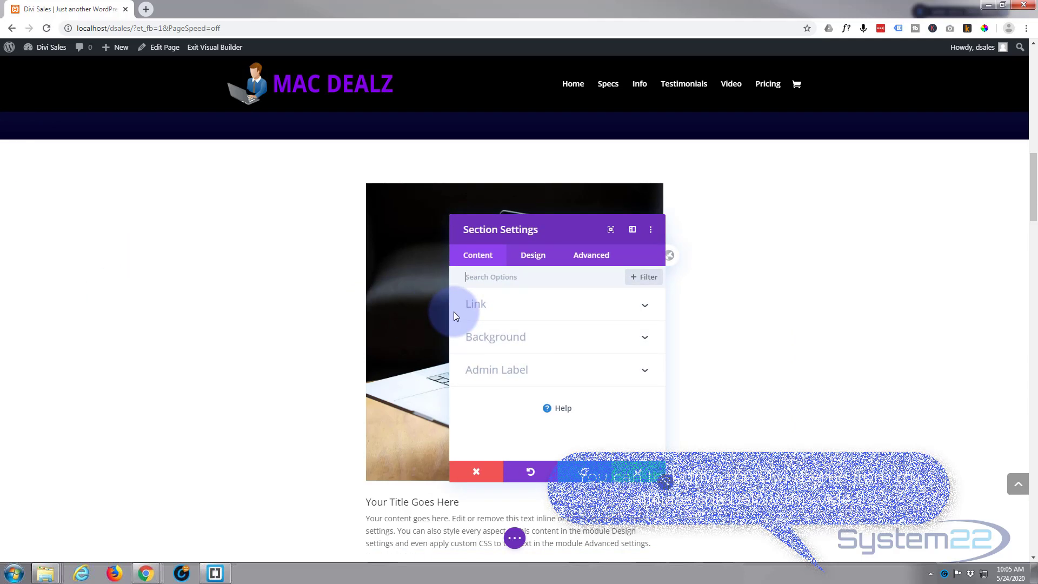
pyautogui.click(521, 335)
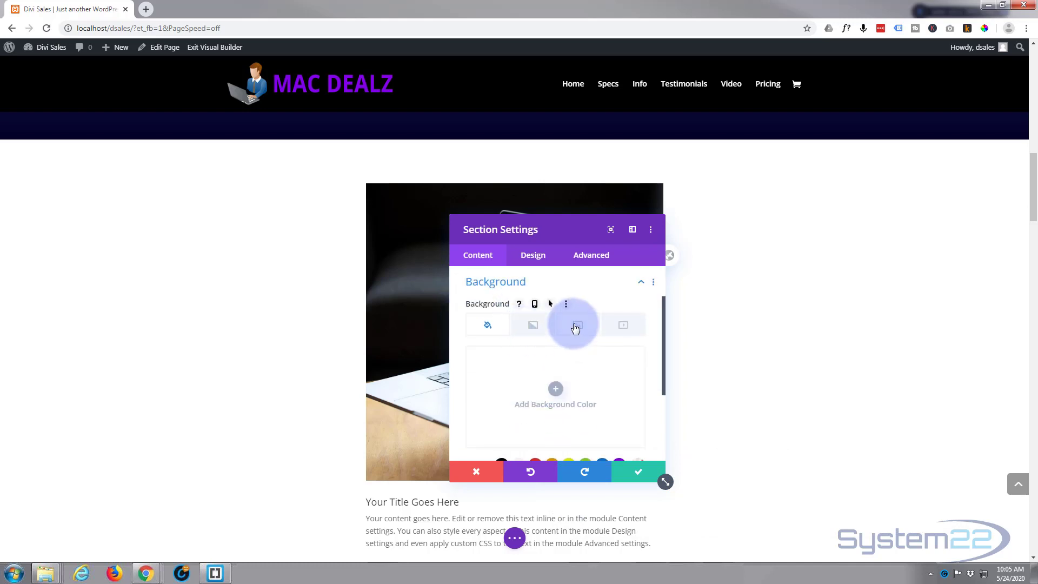
pyautogui.click(575, 327)
pyautogui.click(557, 385)
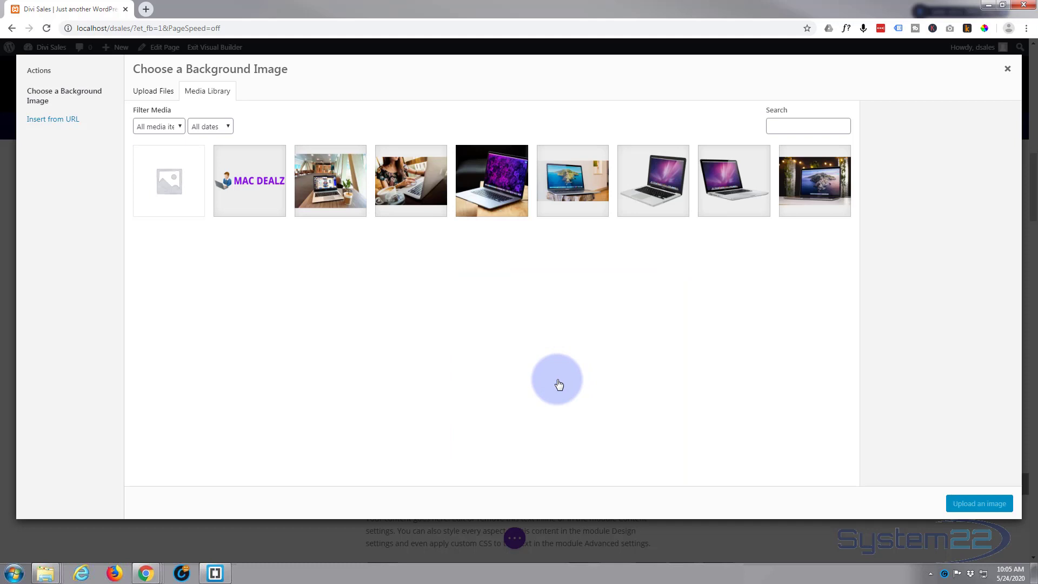
pyautogui.click(349, 172)
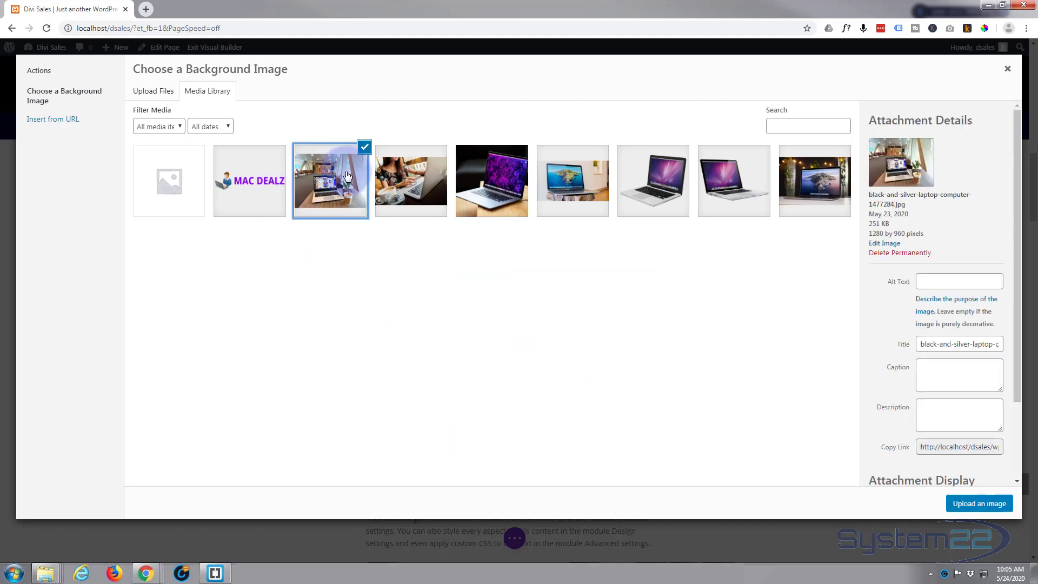
pyautogui.click(965, 503)
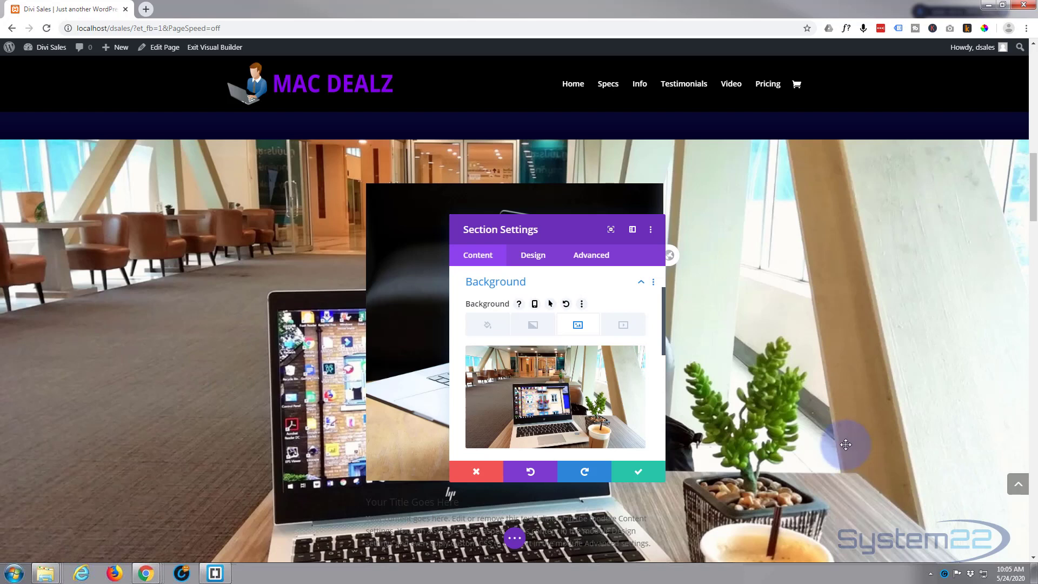
pyautogui.scroll(-2, 582, 329)
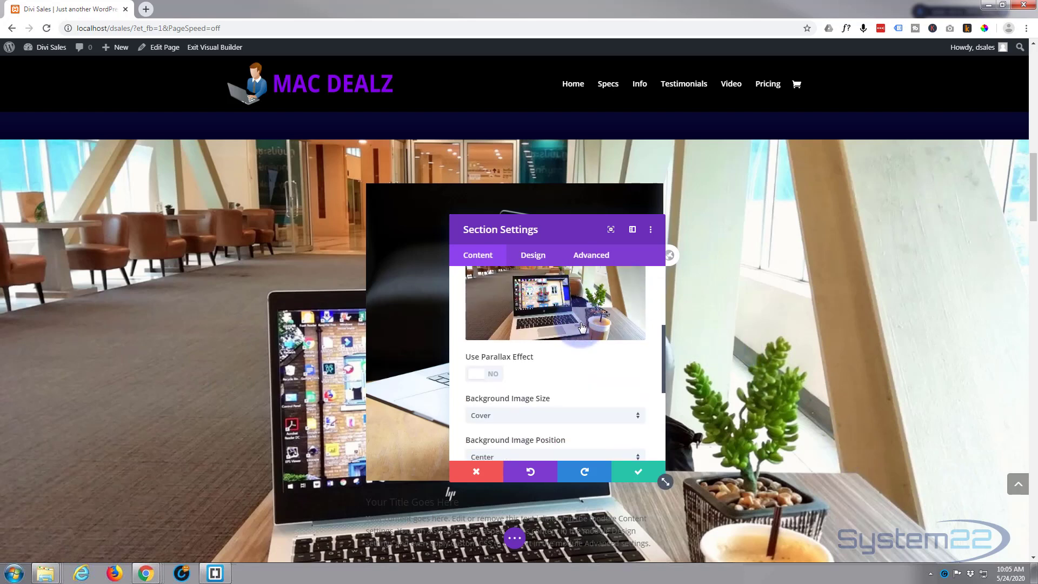
# Step: Save the section, then give the blurb a solid purple #8300e9 background from the saved swatch
pyautogui.click(640, 475)
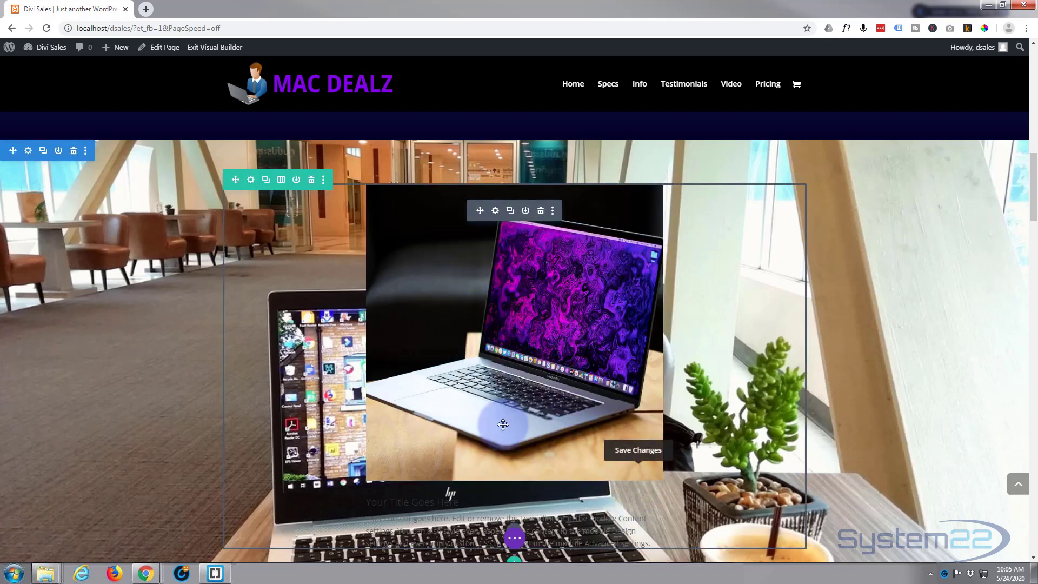
pyautogui.scroll(-3, 503, 424)
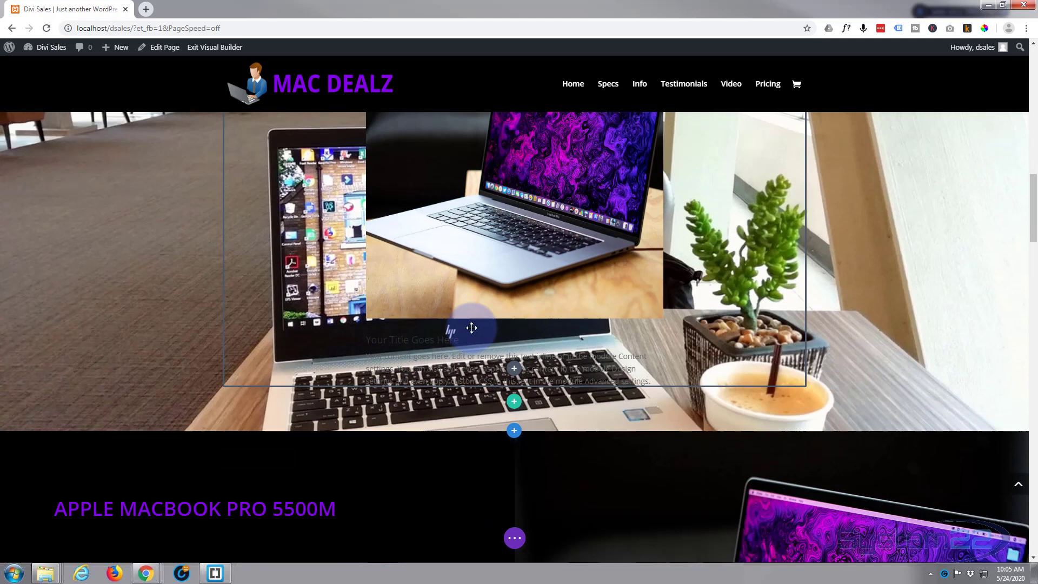
pyautogui.scroll(2, 471, 327)
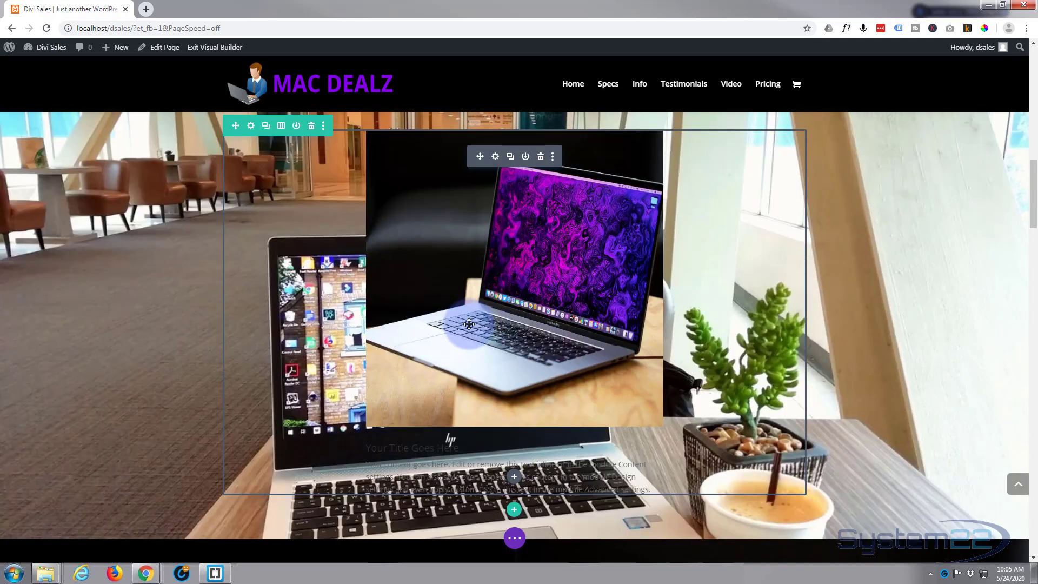
pyautogui.scroll(2, 469, 323)
pyautogui.scroll(-1, 473, 309)
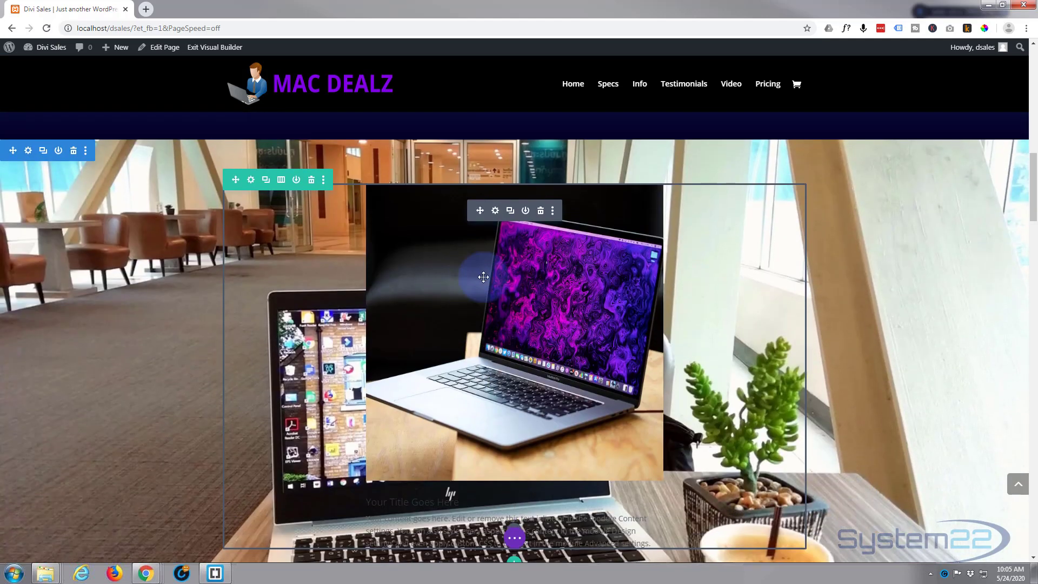
pyautogui.click(497, 212)
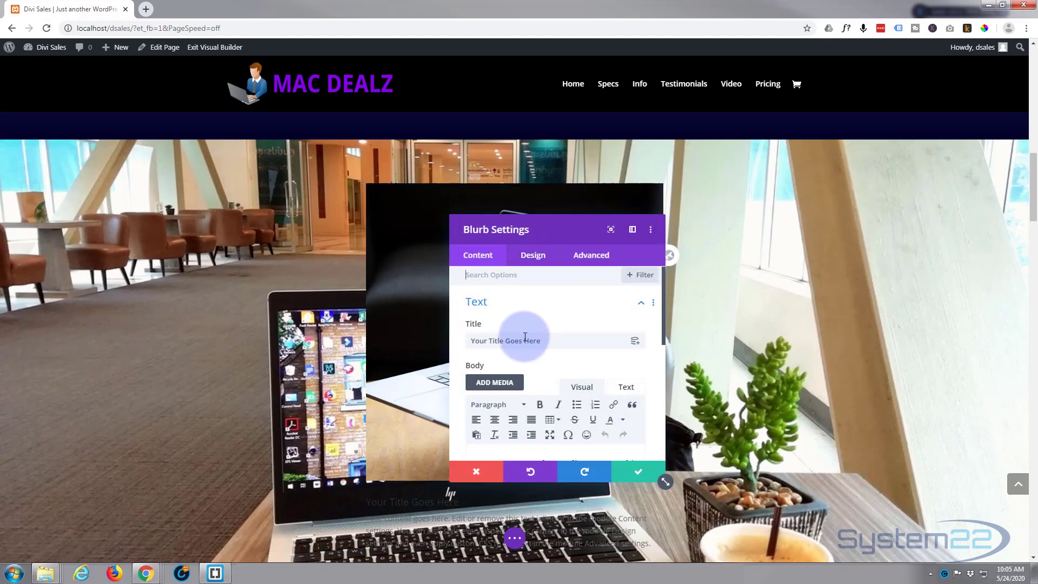
pyautogui.scroll(-5, 527, 340)
pyautogui.click(540, 361)
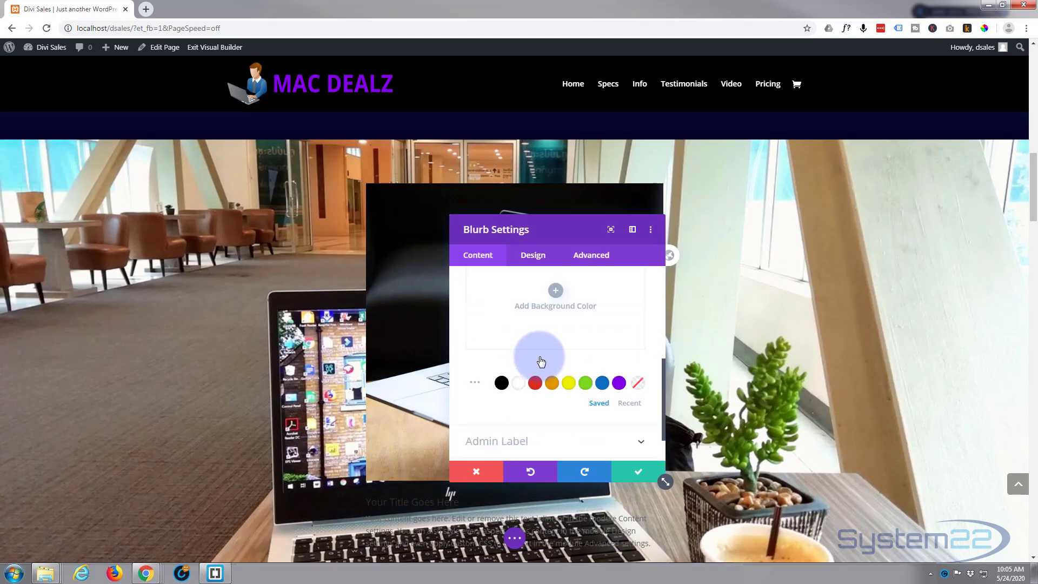
pyautogui.scroll(-3, 541, 363)
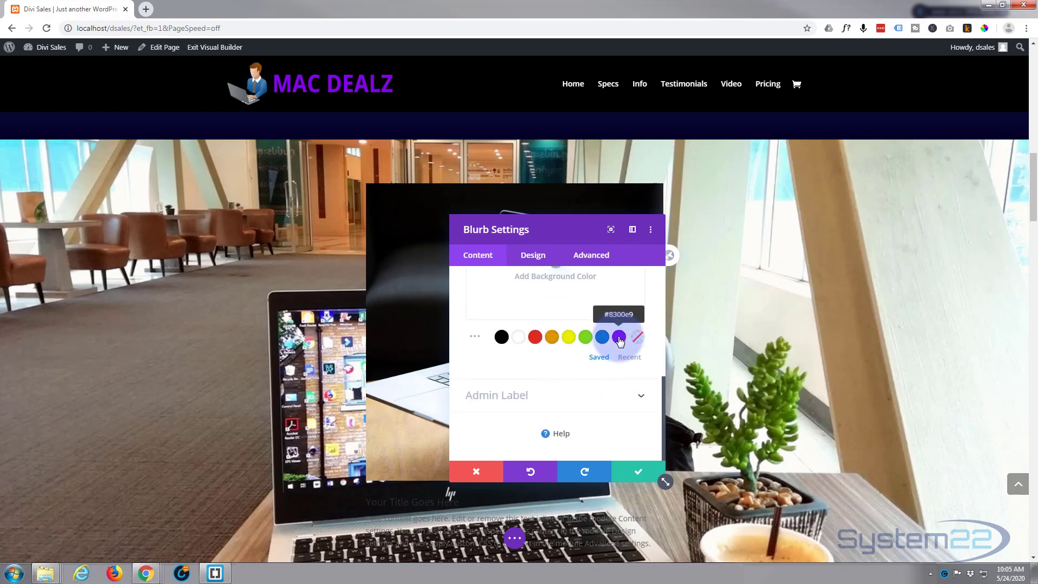
pyautogui.click(618, 338)
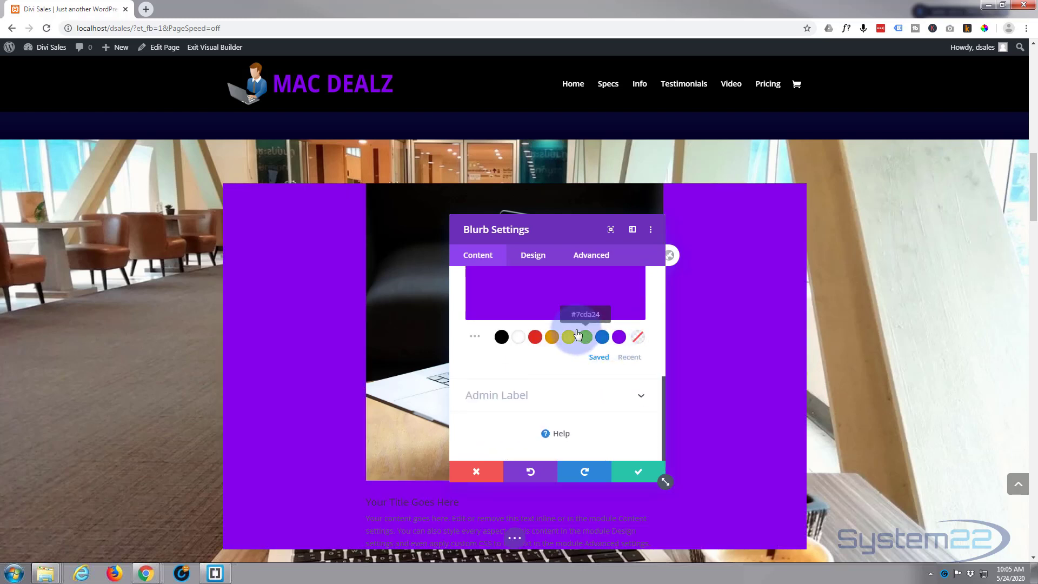
# Step: Style the blurb title text Ultra Bold, white and 70px in the Design tab
pyautogui.click(535, 261)
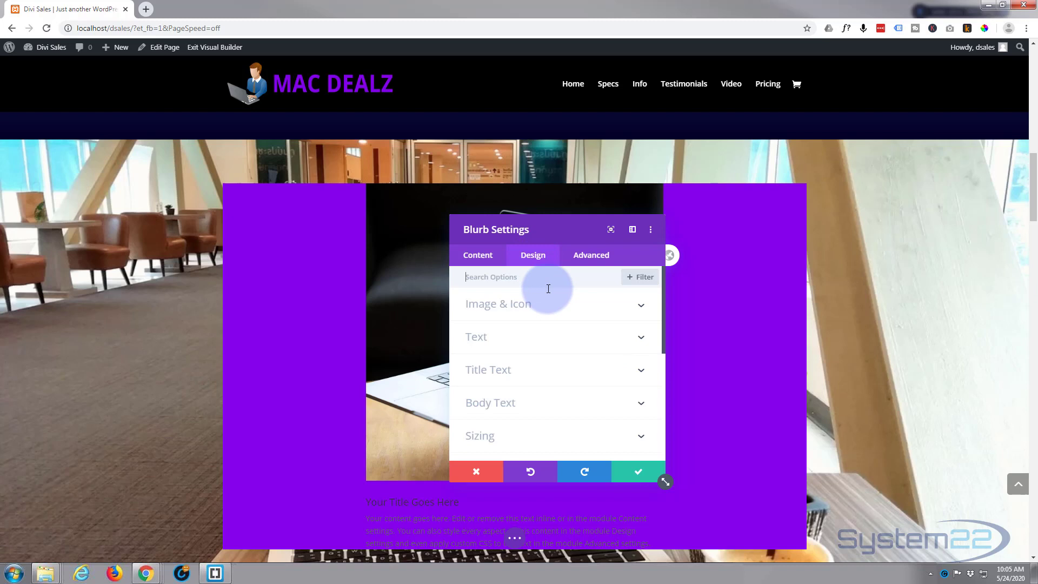
pyautogui.scroll(-1, 550, 291)
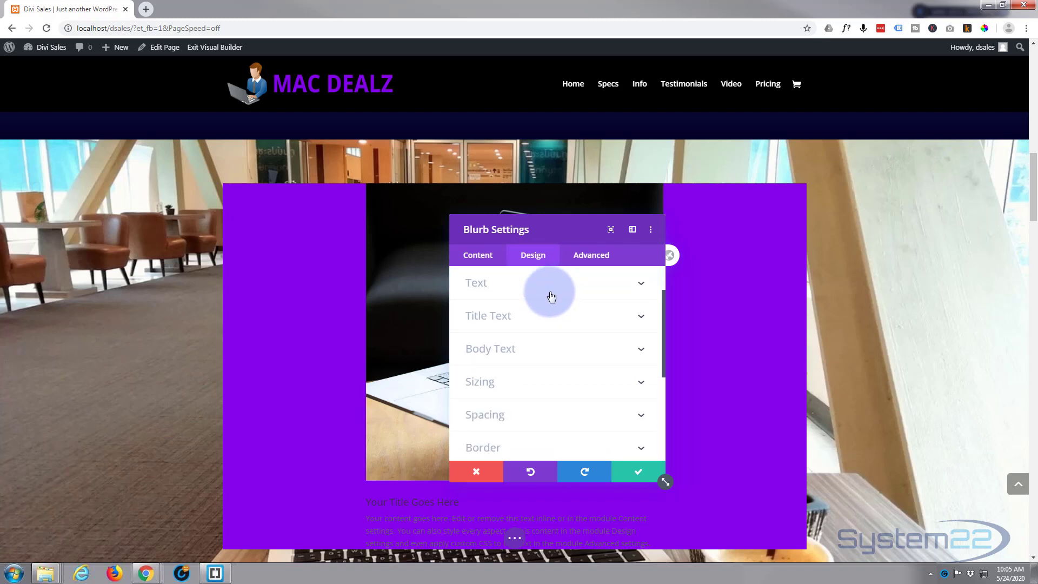
pyautogui.click(551, 313)
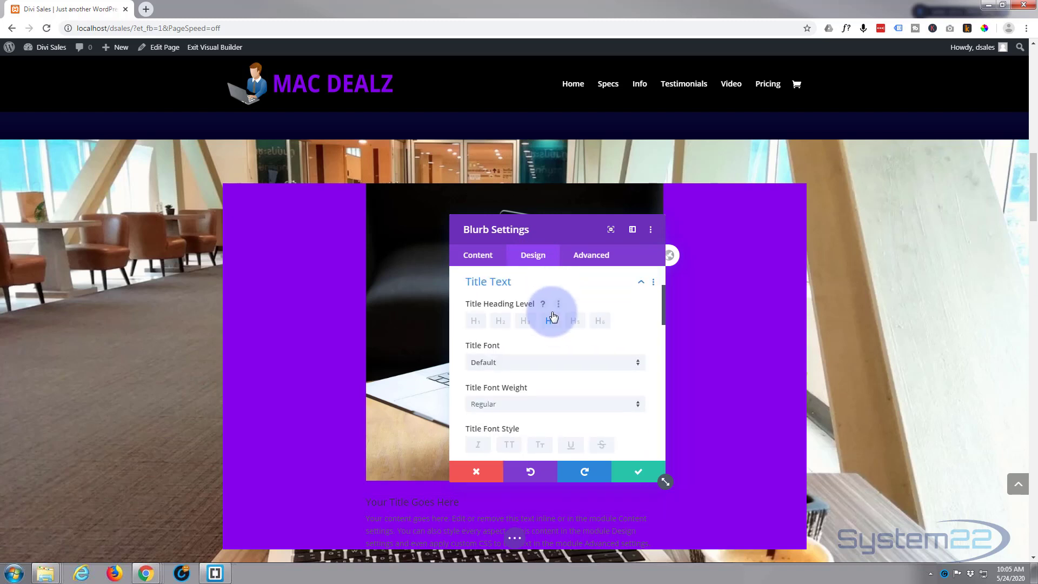
pyautogui.scroll(-1, 535, 361)
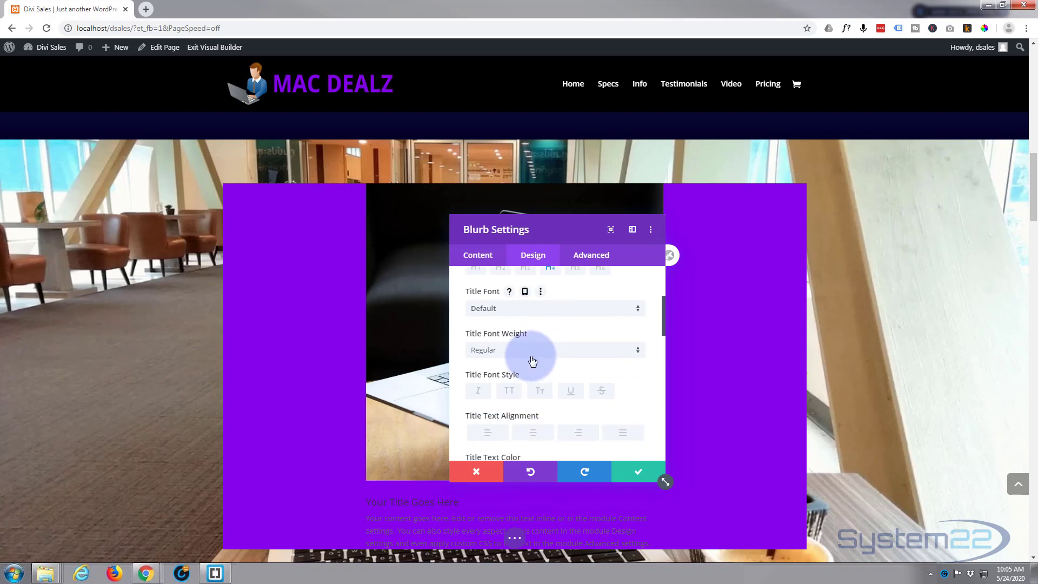
pyautogui.click(531, 359)
pyautogui.click(522, 432)
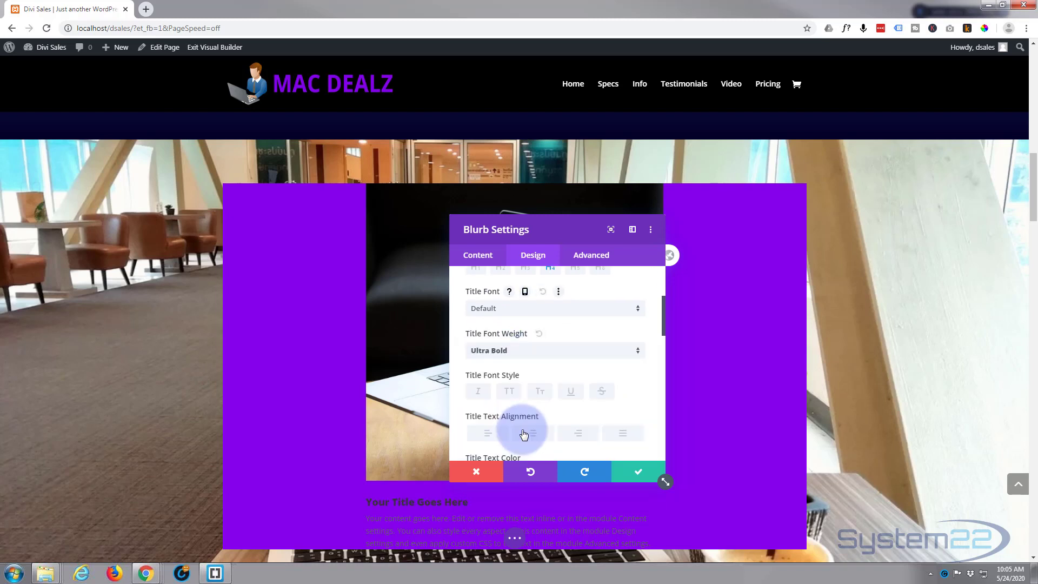
pyautogui.scroll(-2, 528, 417)
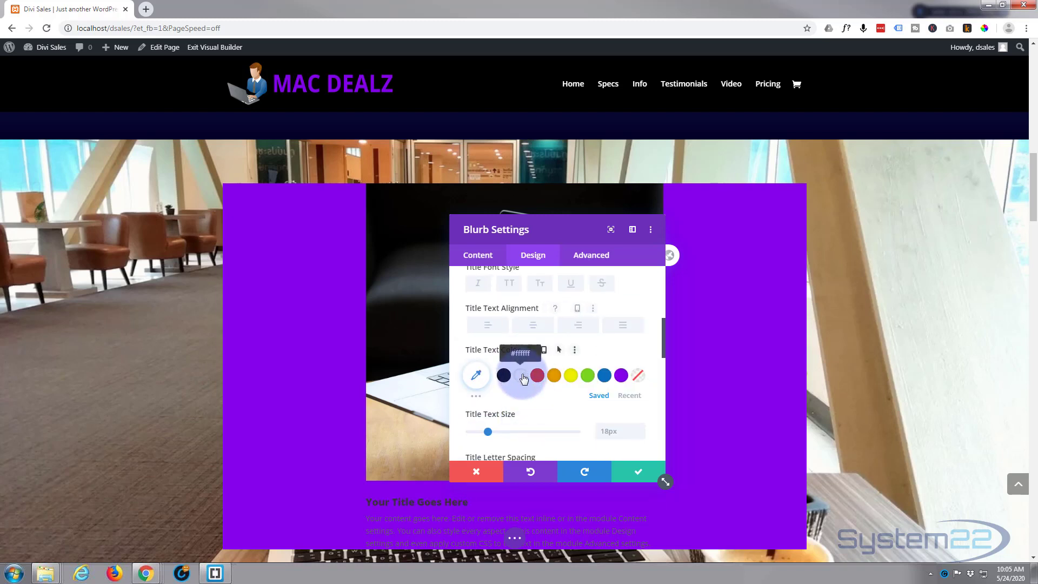
pyautogui.click(522, 375)
pyautogui.scroll(-2, 525, 365)
pyautogui.scroll(1, 527, 365)
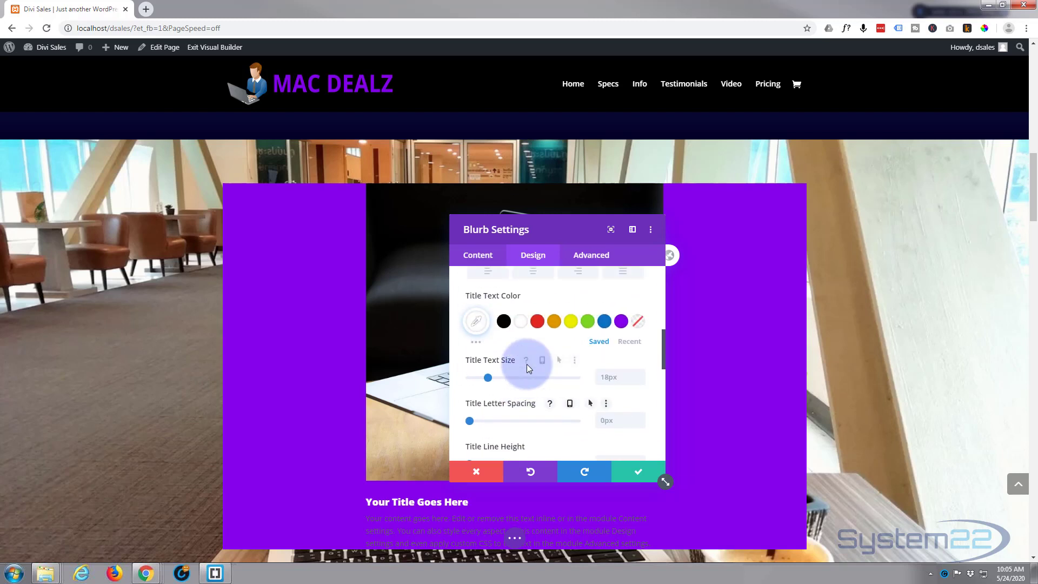
pyautogui.moveTo(489, 379); pyautogui.dragTo(544, 377)
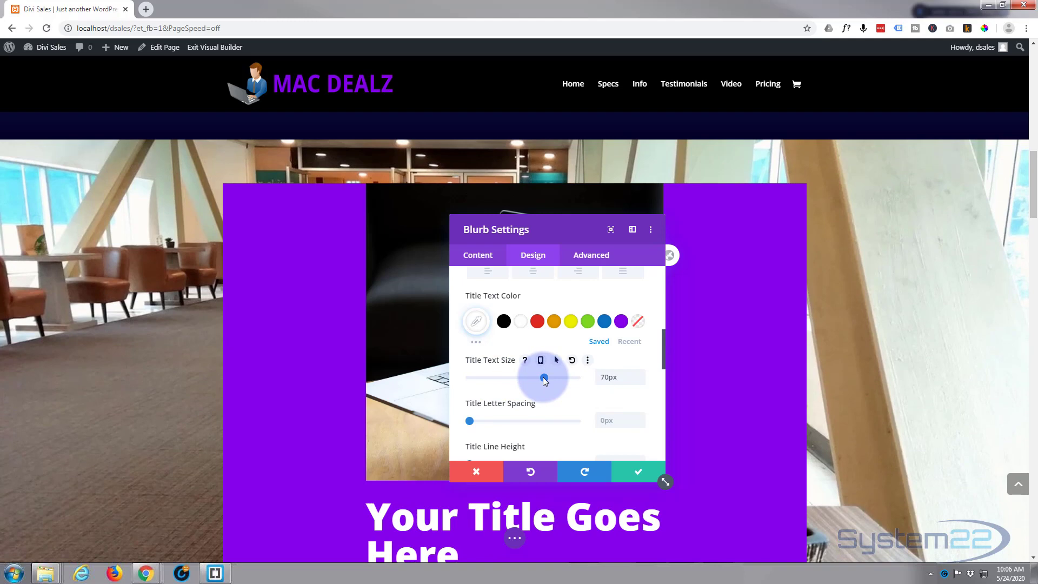
pyautogui.scroll(-1, 424, 351)
pyautogui.scroll(-1, 423, 351)
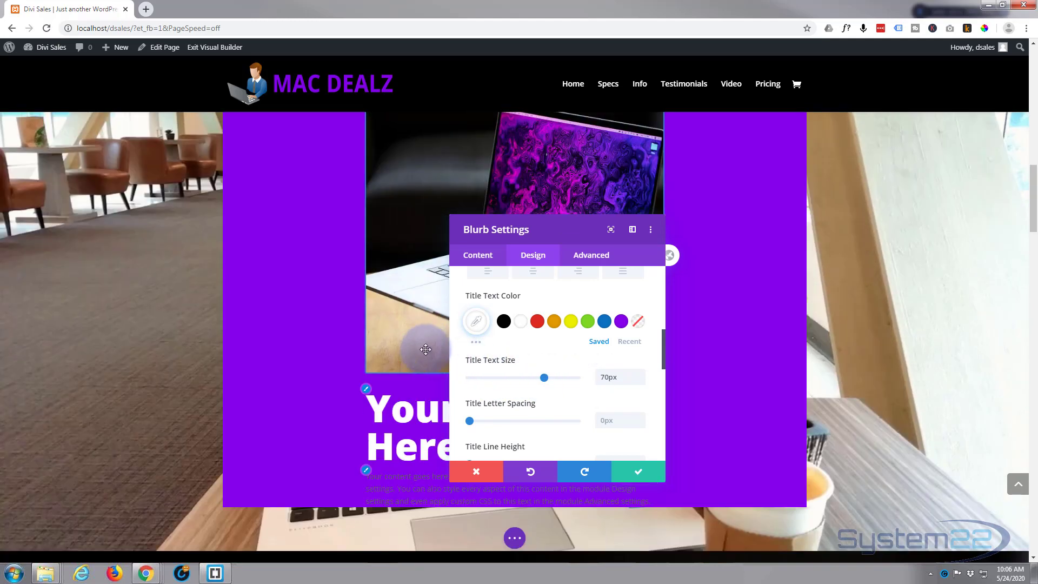
# Step: Make the blurb body text white and 23px
pyautogui.scroll(-4, 517, 365)
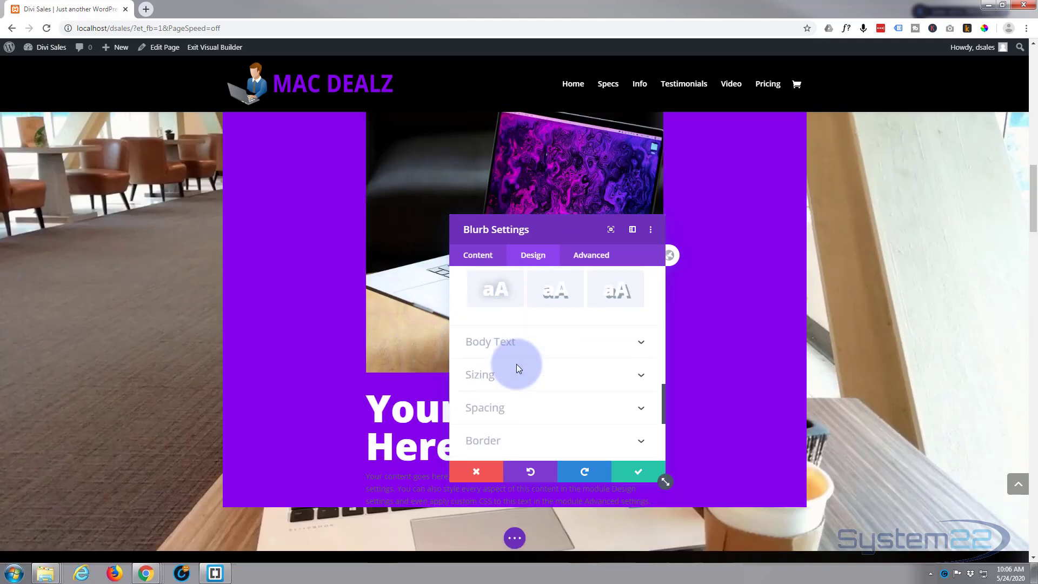
pyautogui.click(537, 346)
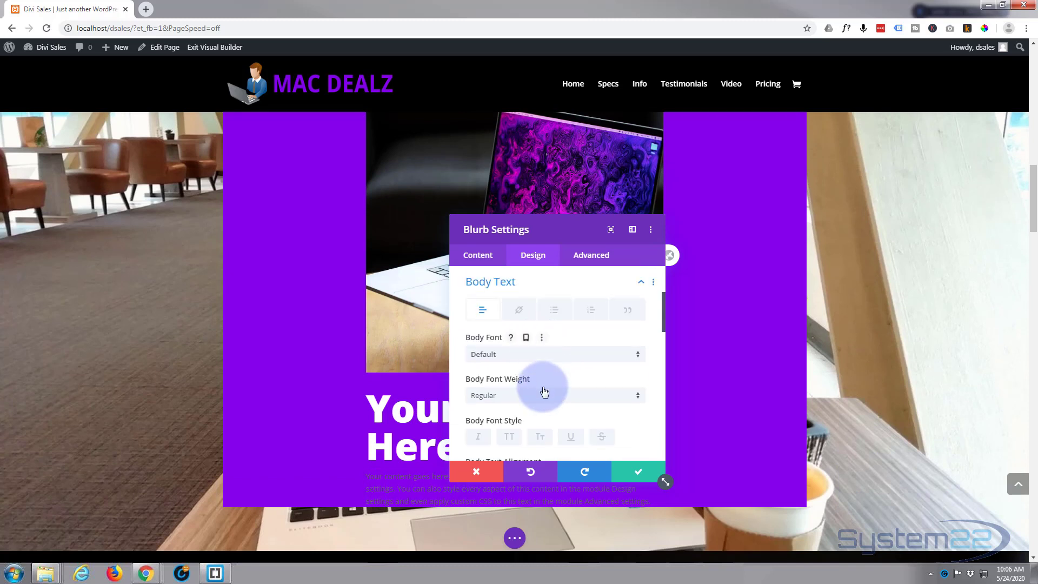
pyautogui.scroll(-3, 542, 385)
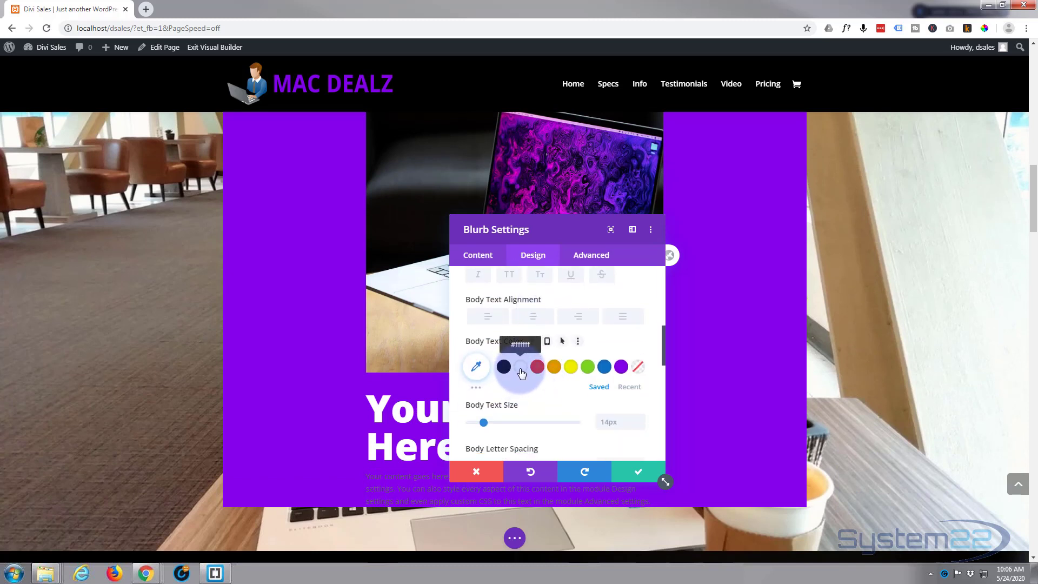
pyautogui.click(521, 367)
pyautogui.scroll(-2, 521, 367)
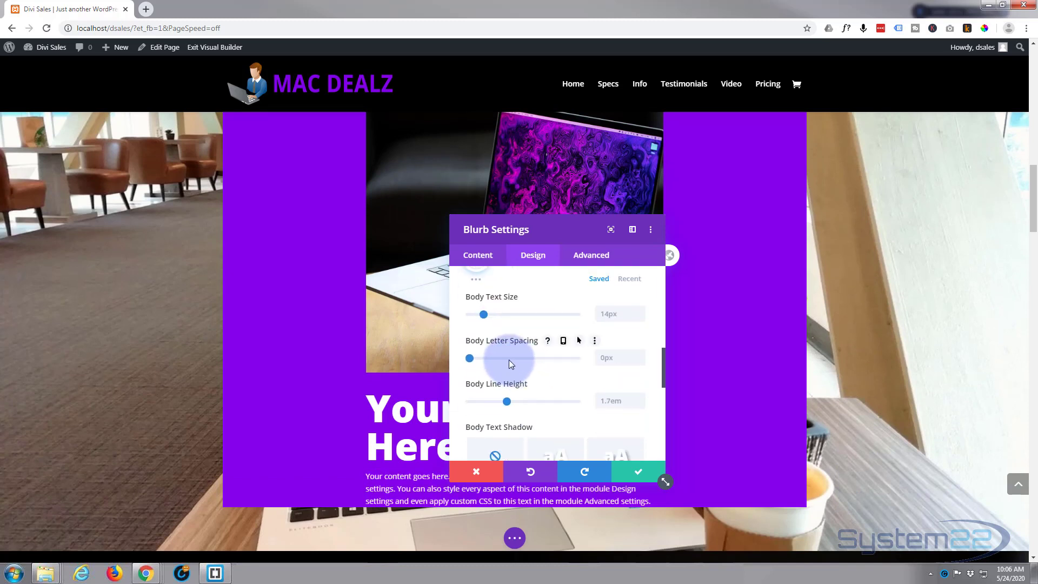
pyautogui.moveTo(485, 314); pyautogui.dragTo(494, 316)
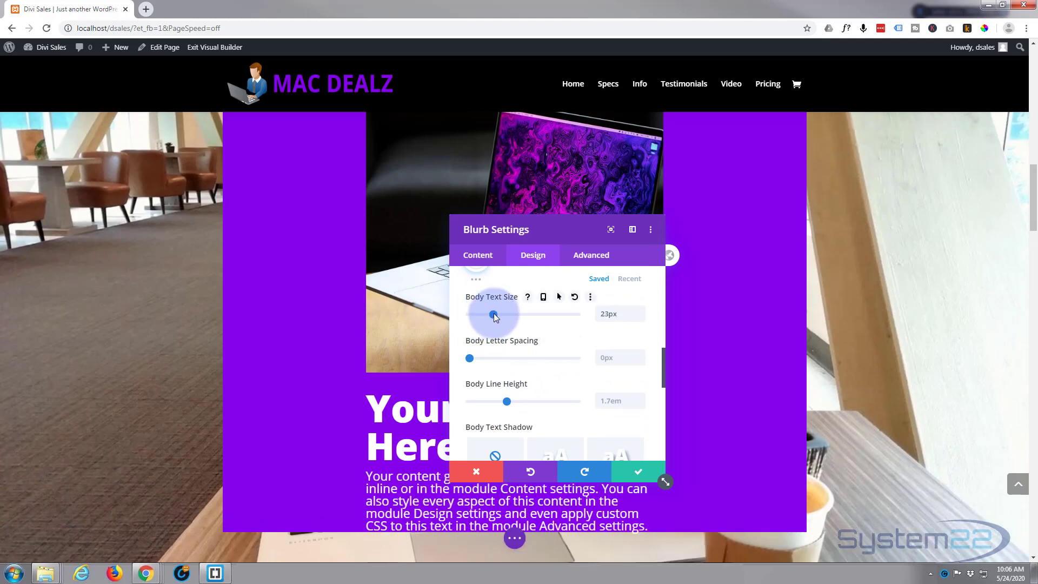
# Step: Expand the blurb's Spacing margin and padding options
pyautogui.click(540, 258)
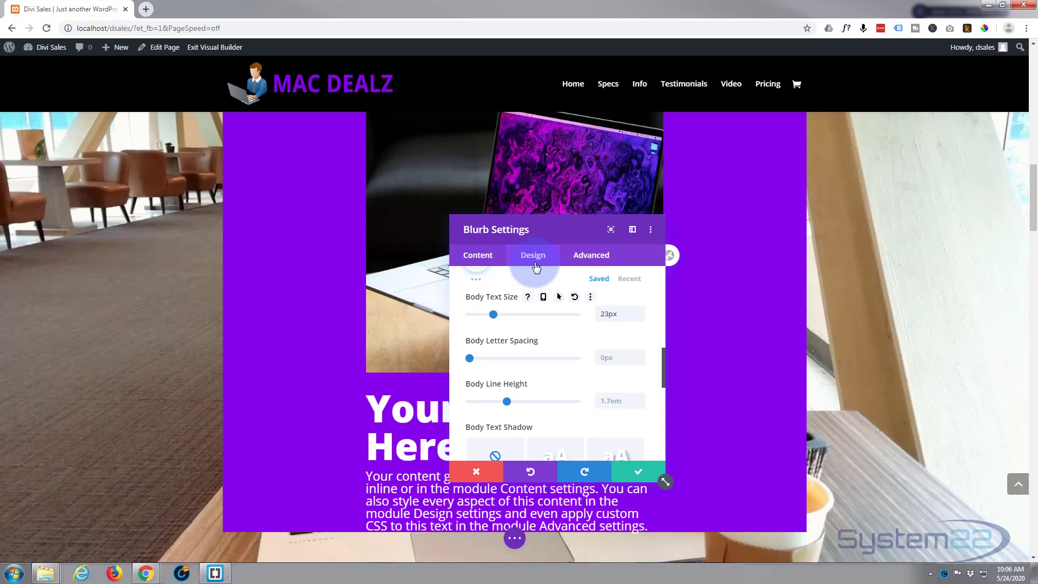
pyautogui.scroll(-5, 531, 297)
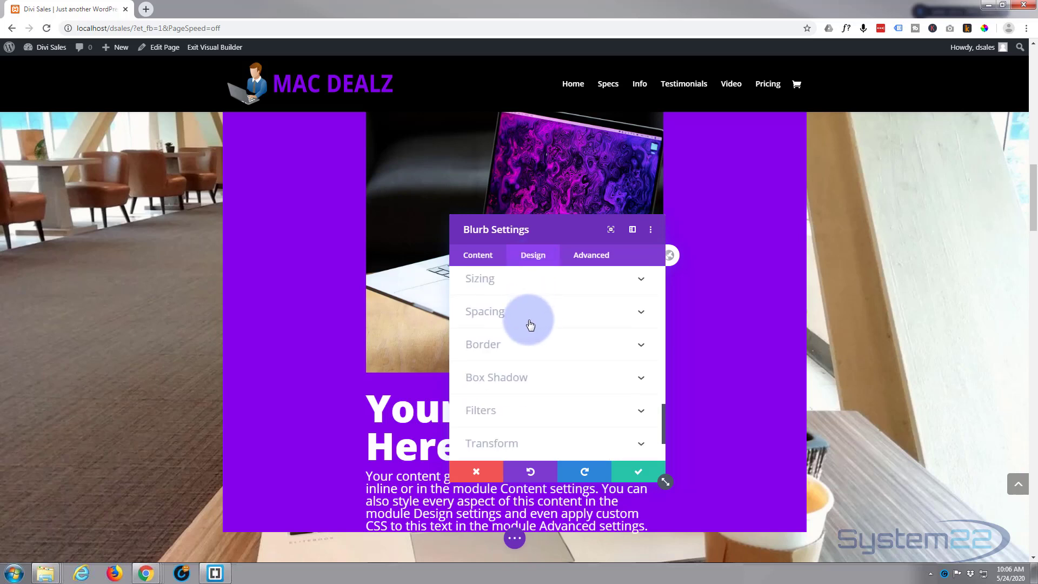
pyautogui.click(529, 316)
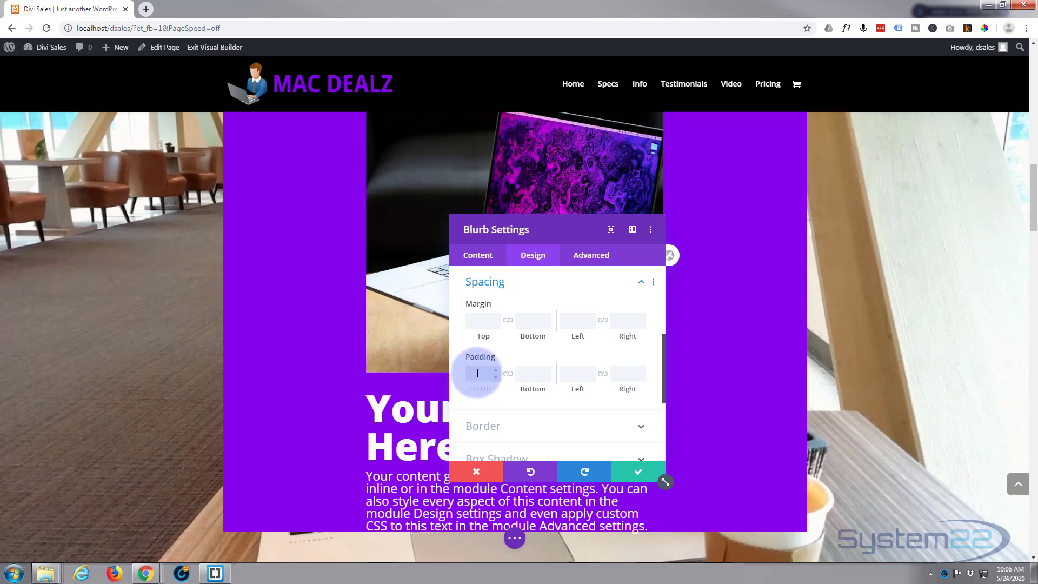
# Step: Set linked 50px top and bottom padding on the blurb and save its settings
pyautogui.write('50')
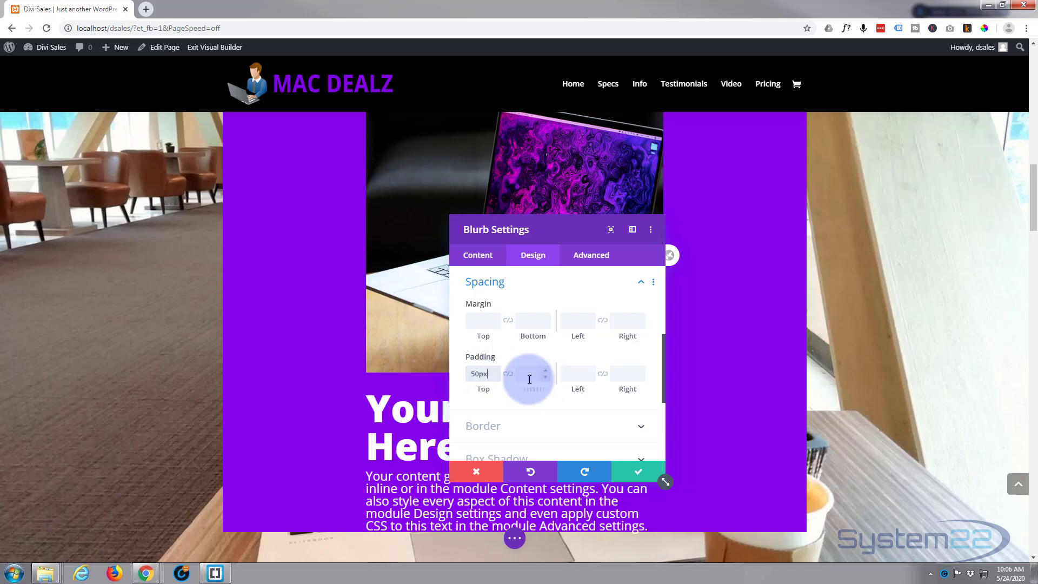
pyautogui.click(529, 441)
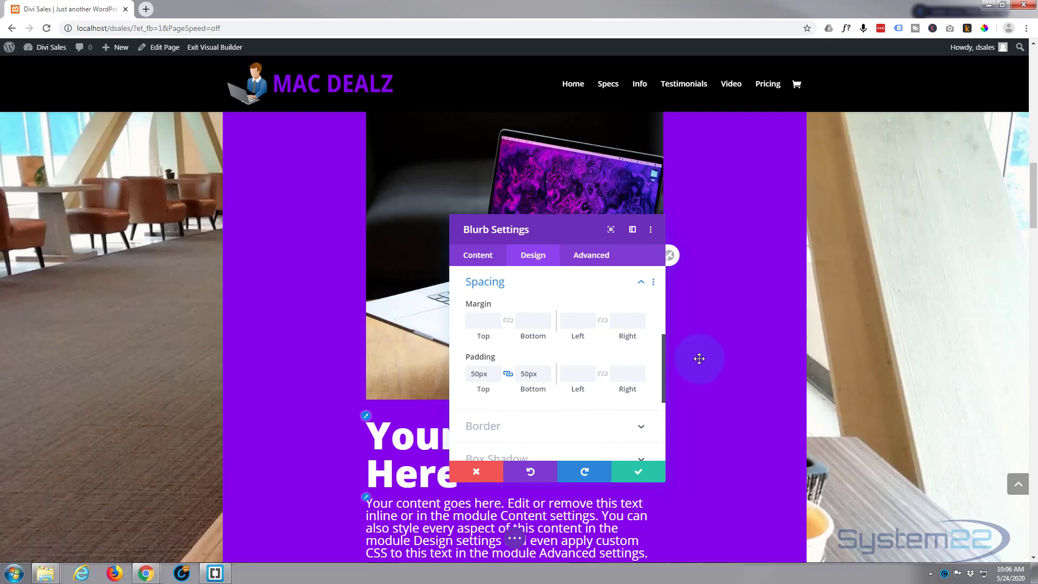
pyautogui.click(645, 474)
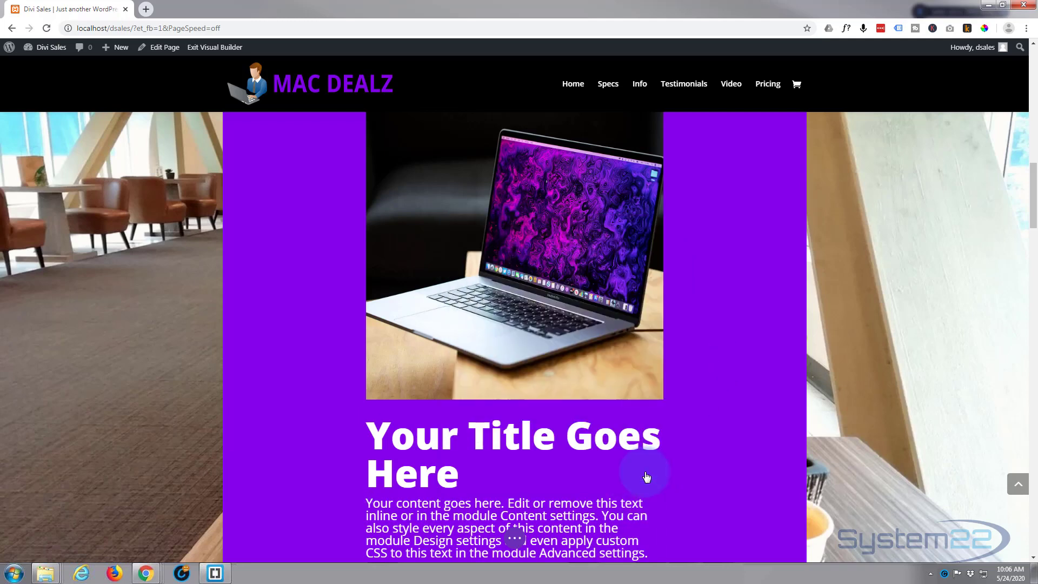
# Step: Scroll to the page bottom and expand the purple view-mode settings bar
pyautogui.scroll(-3, 874, 390)
pyautogui.scroll(6, 876, 394)
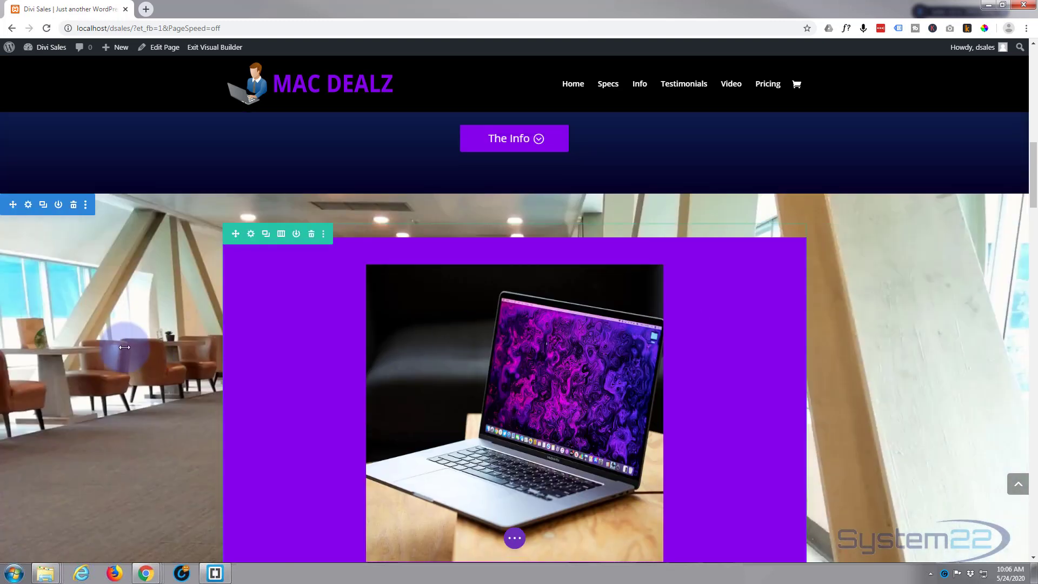
pyautogui.scroll(-3, 135, 349)
pyautogui.scroll(-2, 125, 346)
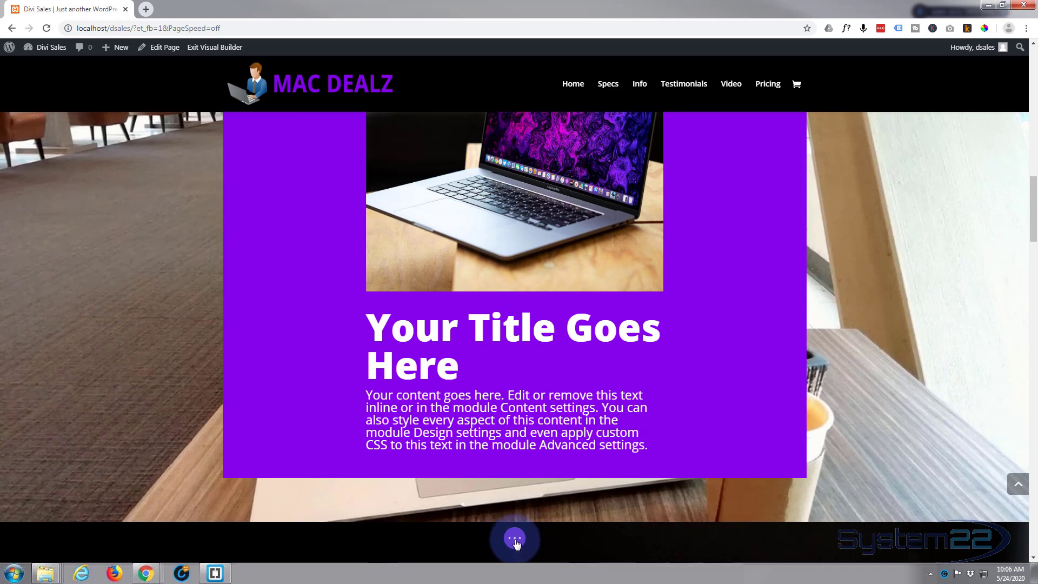
pyautogui.click(512, 538)
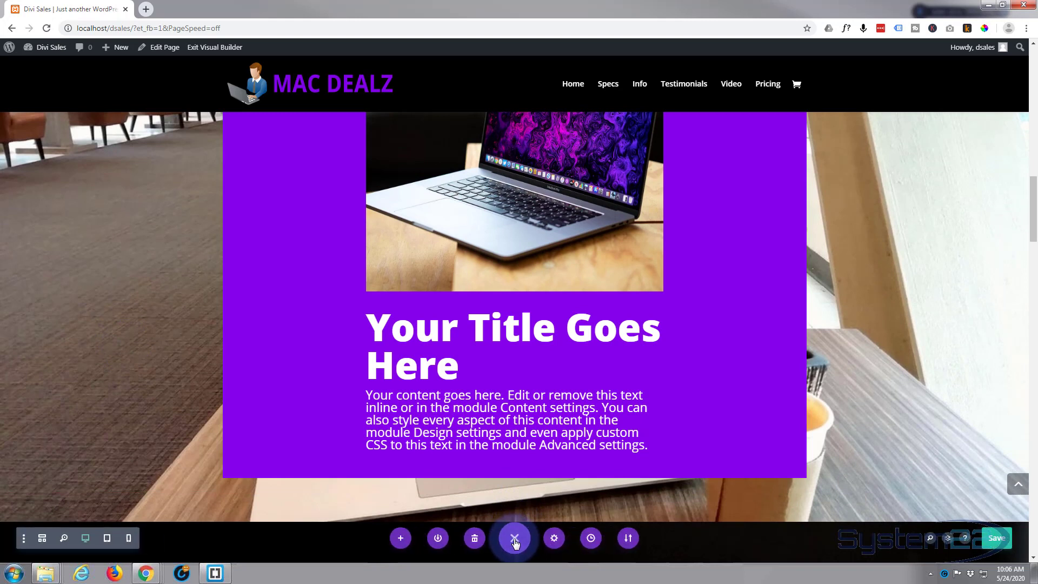
# Step: Preview the page at tablet width, then phone width, and scroll back to the purple blurb
pyautogui.click(106, 539)
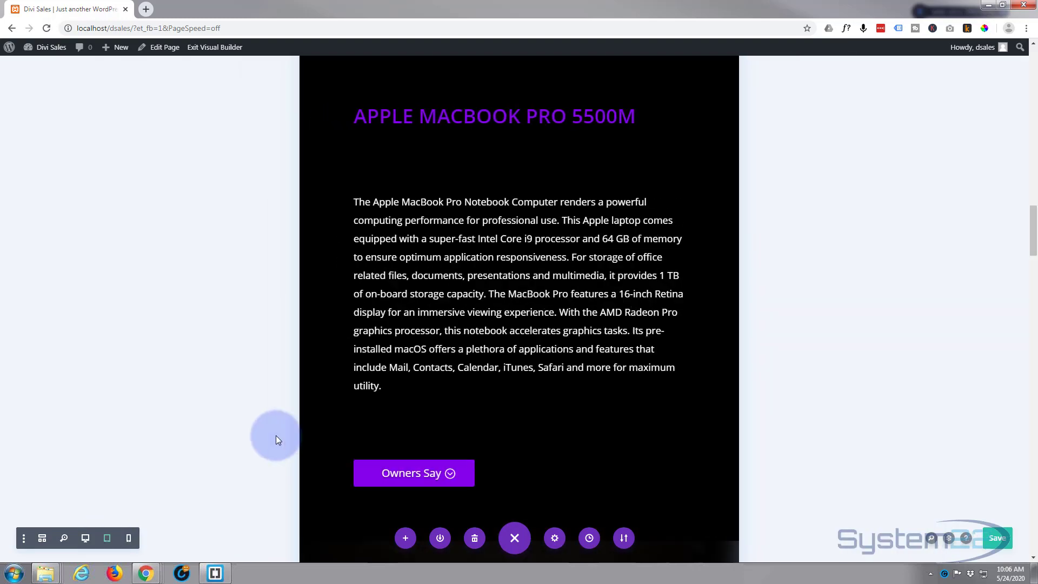
pyautogui.scroll(8, 341, 369)
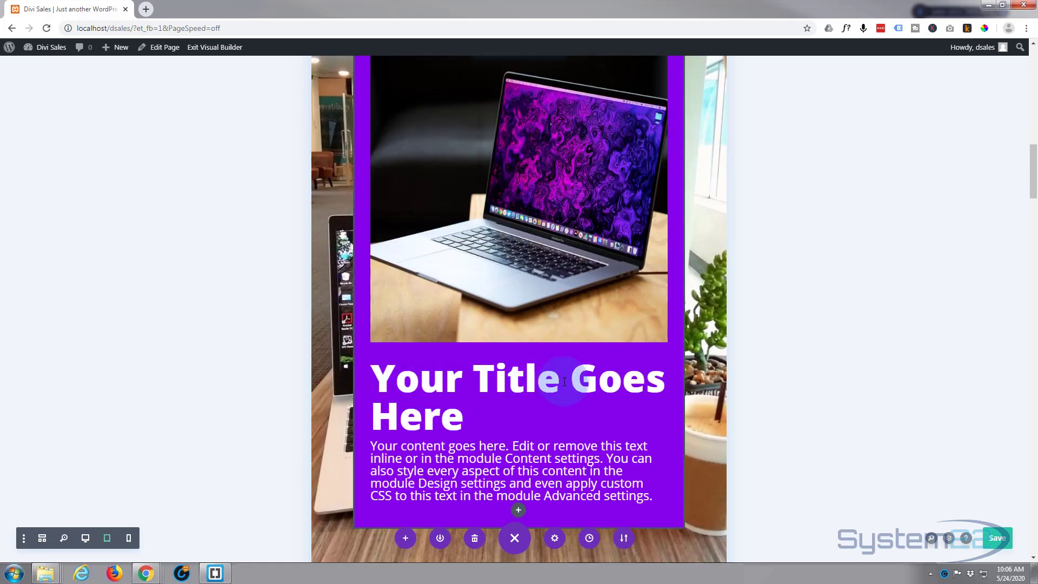
pyautogui.click(128, 539)
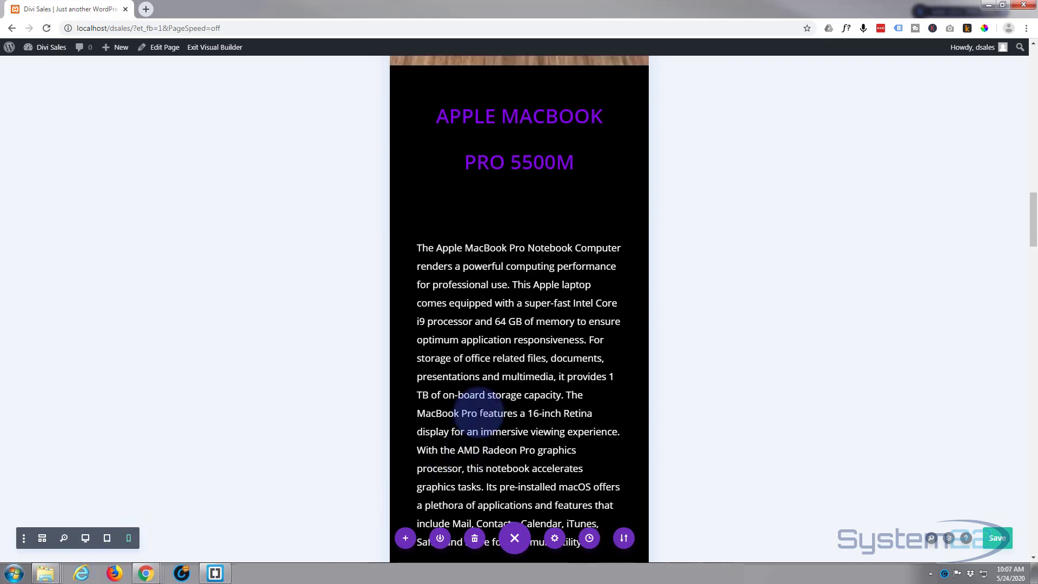
pyautogui.scroll(-15, 479, 411)
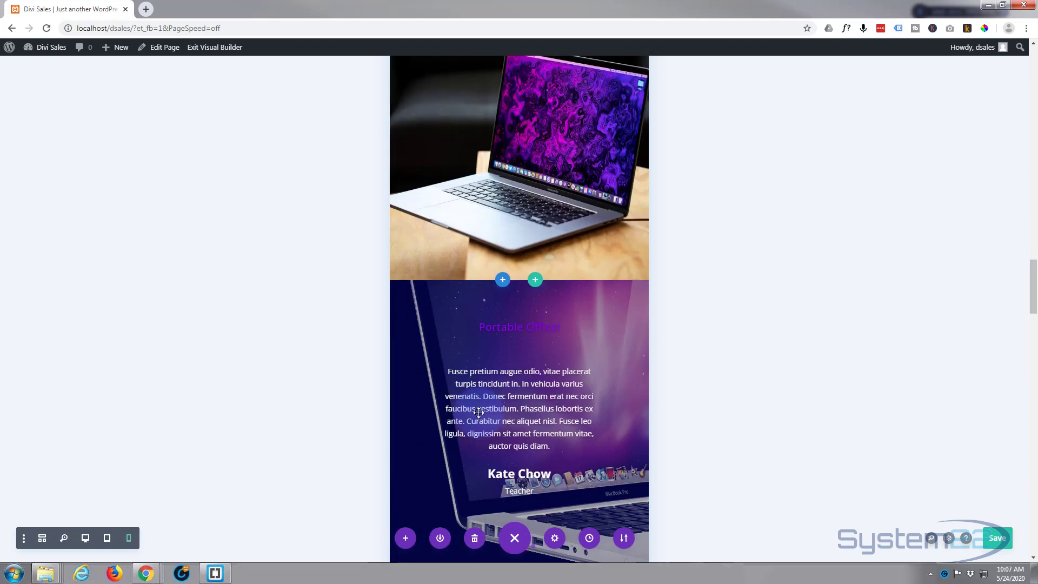
pyautogui.scroll(-3, 478, 412)
pyautogui.scroll(12, 478, 413)
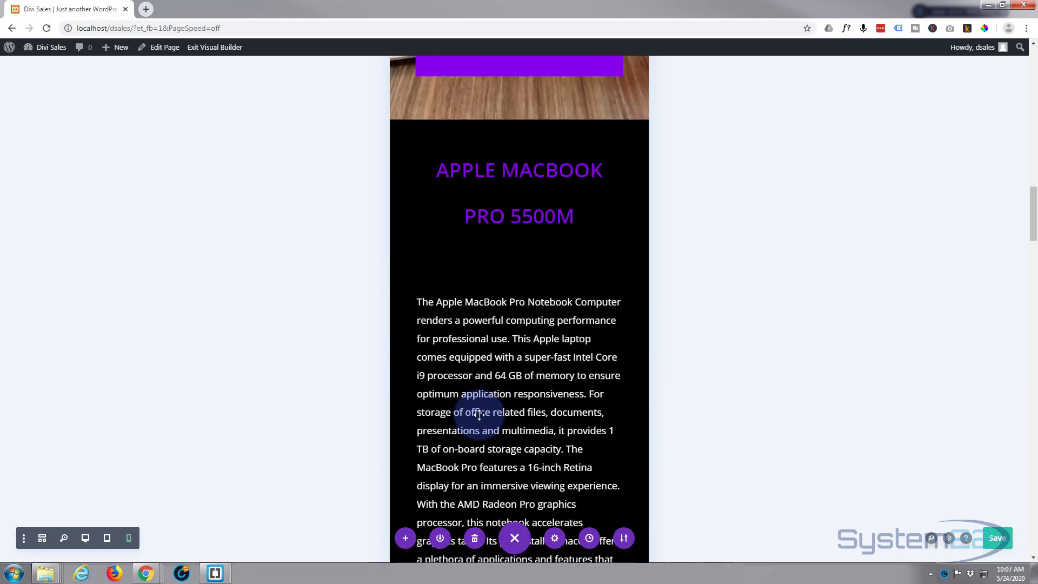
pyautogui.scroll(7, 479, 413)
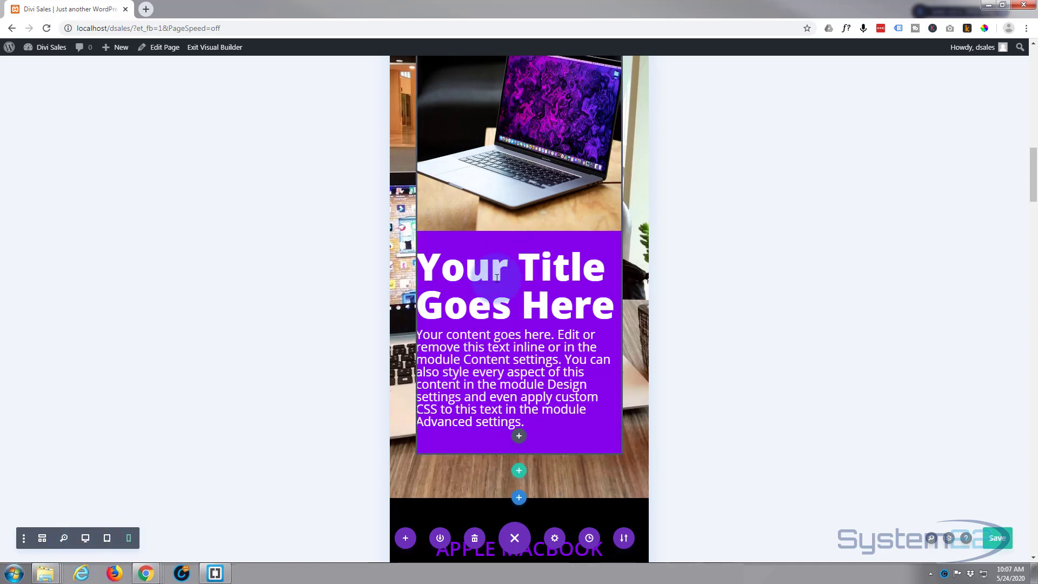
pyautogui.scroll(3, 510, 219)
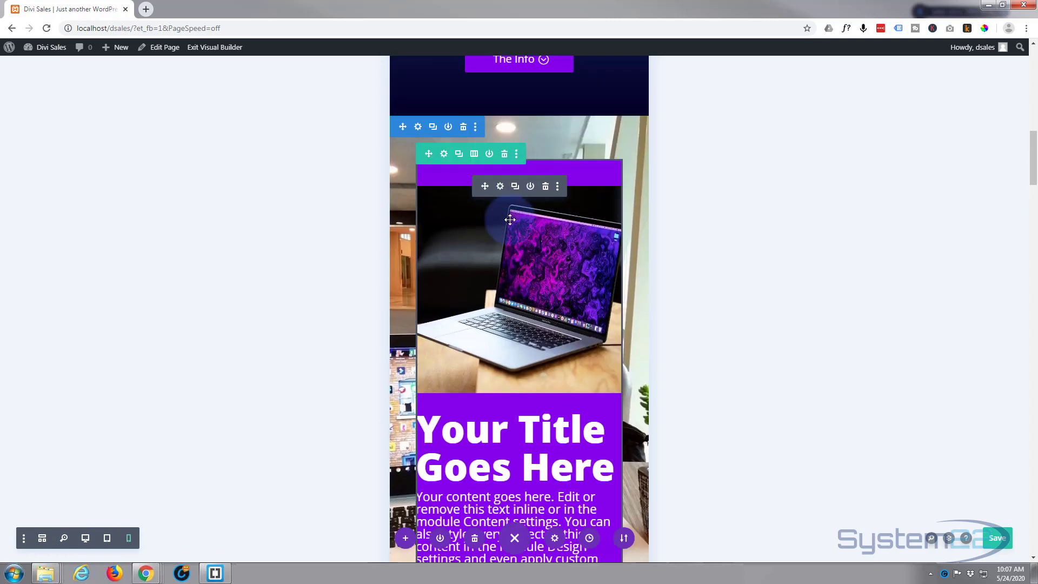
# Step: In the blurb's Design > Title Text, enable per-device values for Title Text Size
pyautogui.click(501, 186)
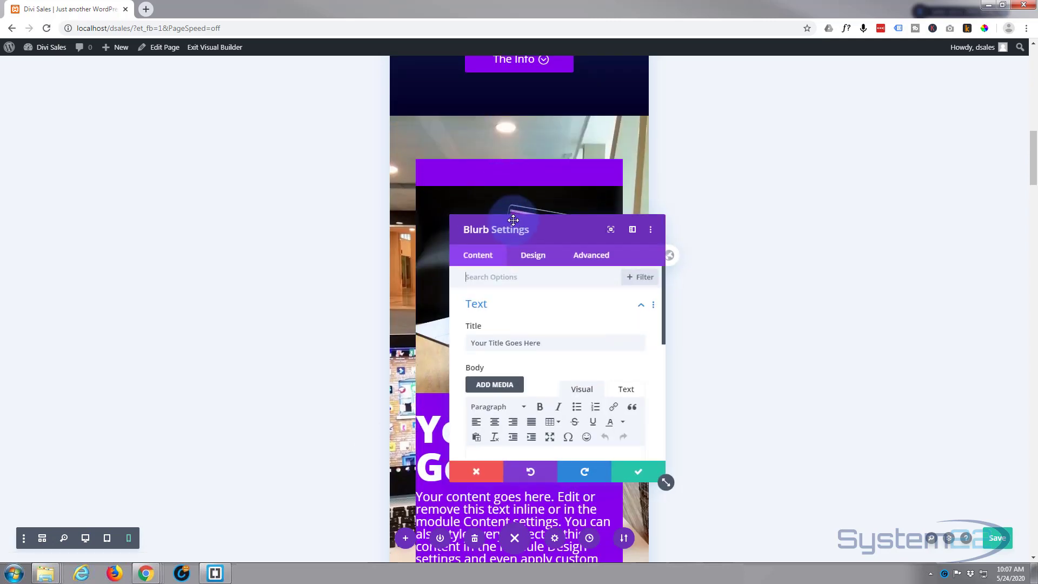
pyautogui.moveTo(553, 225); pyautogui.dragTo(814, 144)
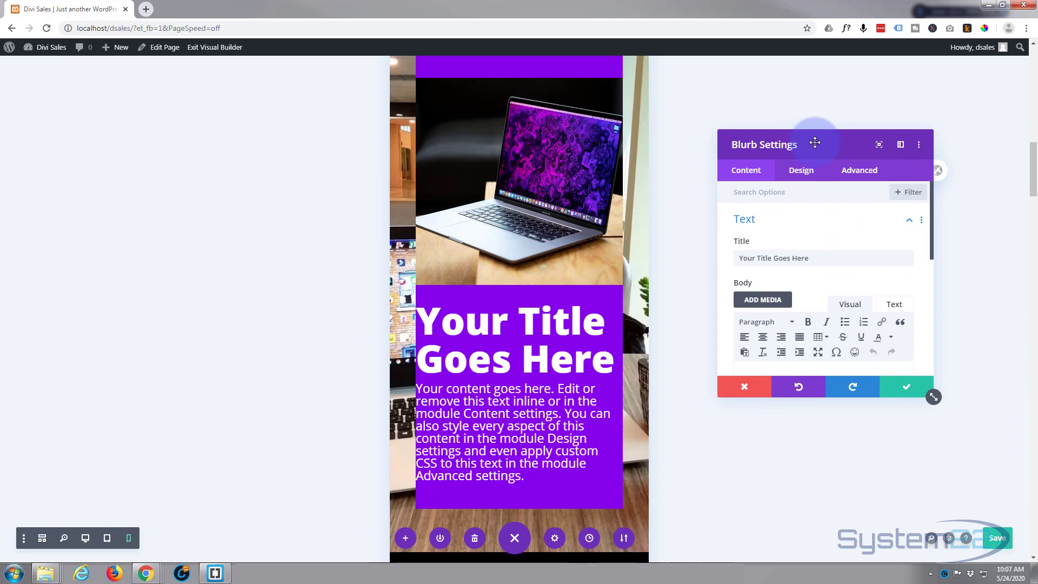
pyautogui.click(797, 178)
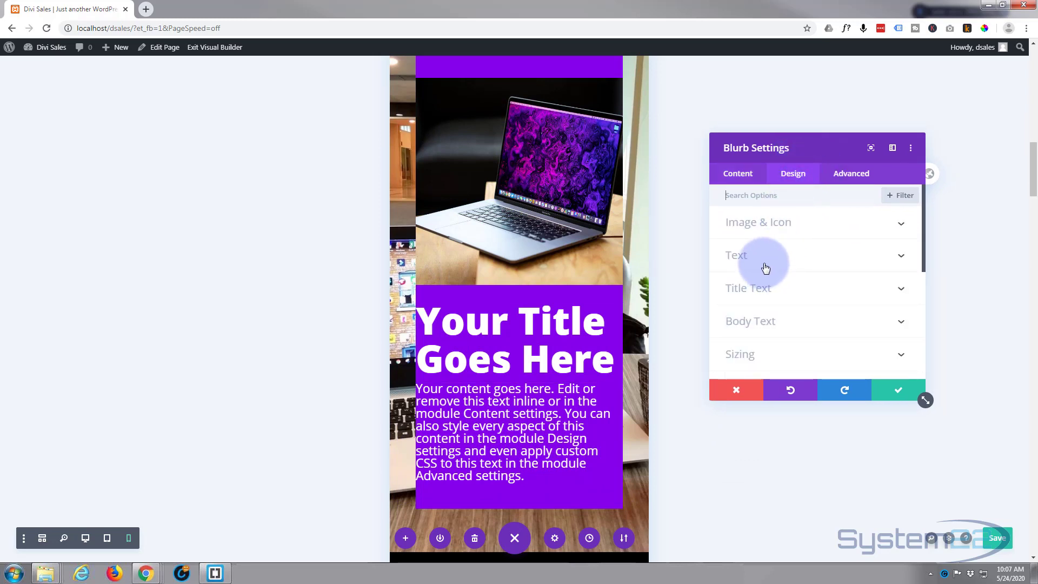
pyautogui.click(778, 290)
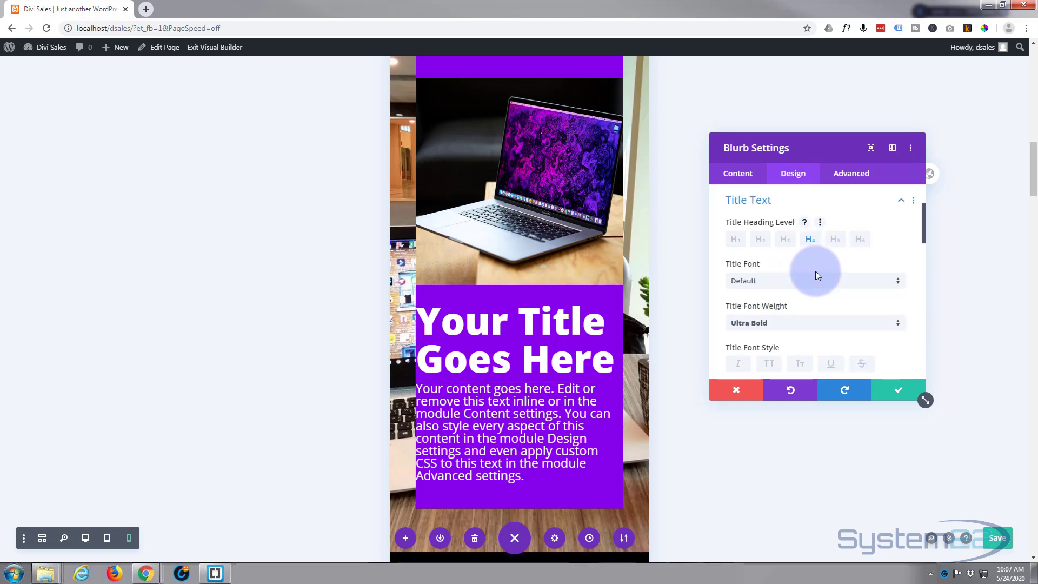
pyautogui.scroll(-5, 816, 271)
pyautogui.scroll(-1, 816, 273)
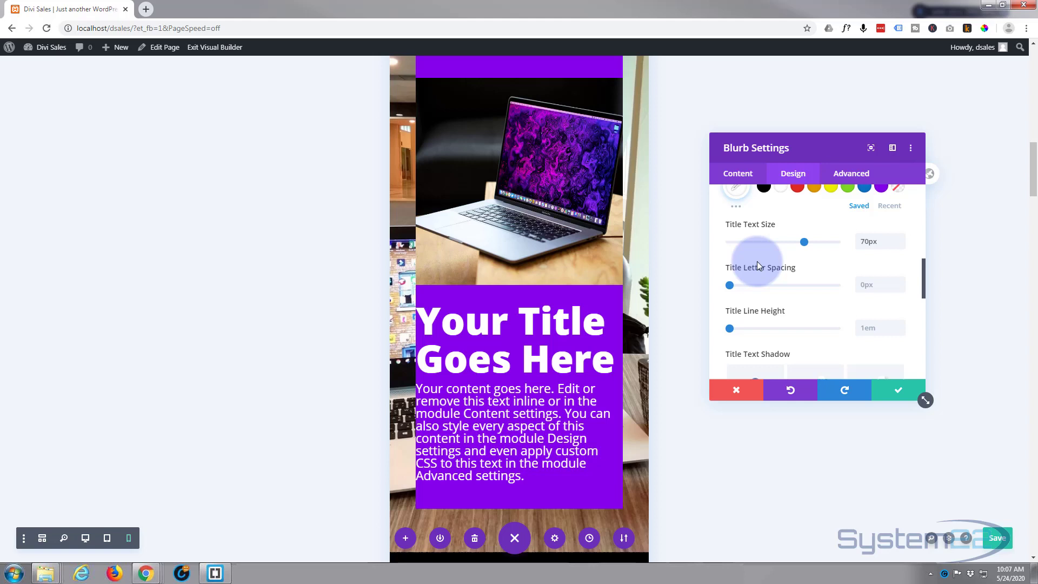
pyautogui.moveTo(758, 226)
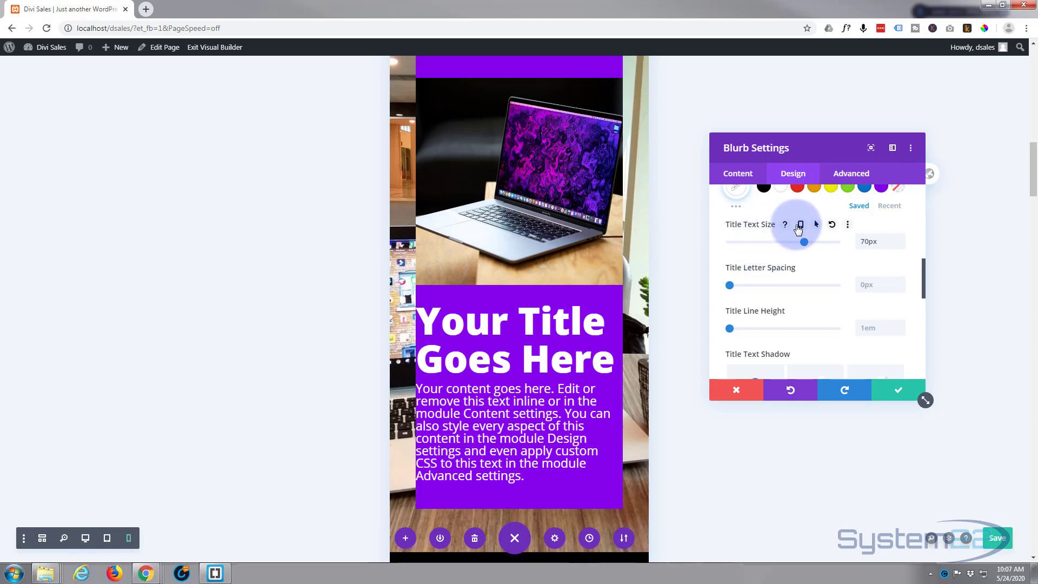
pyautogui.click(801, 226)
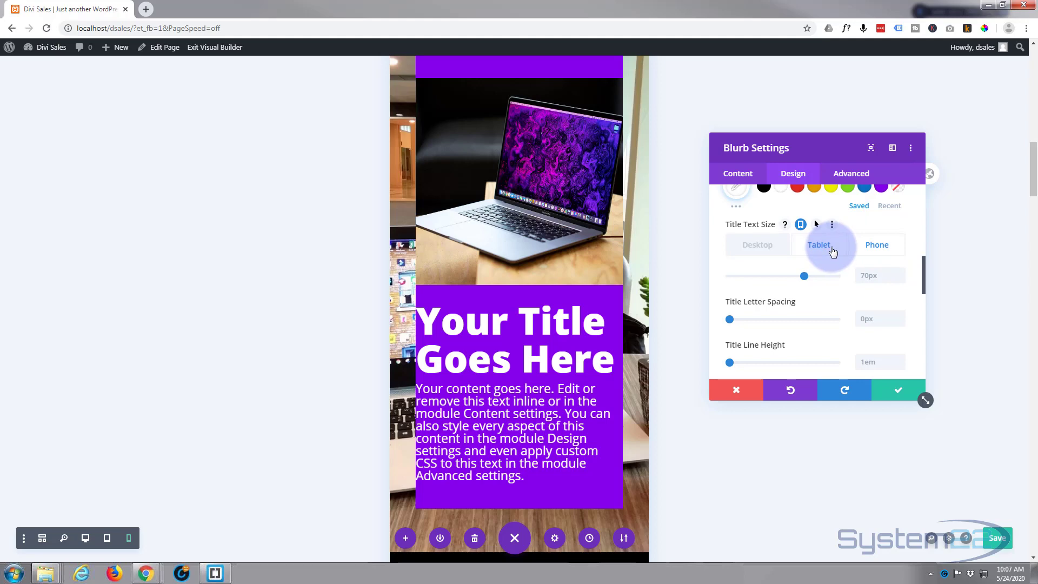
# Step: Confirm 70px on Desktop and Tablet, then set the Phone title size to 57px
pyautogui.click(752, 254)
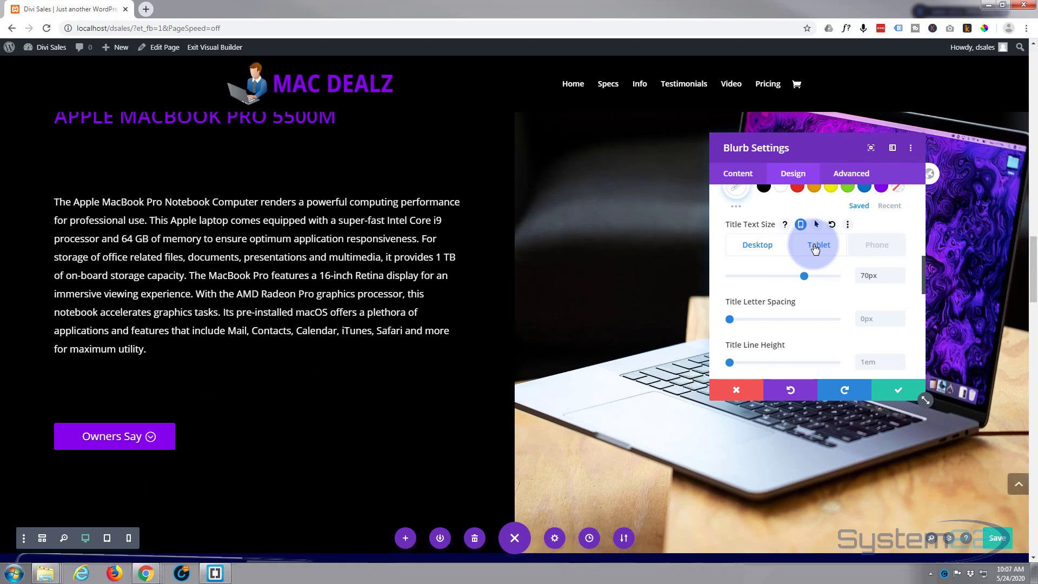
pyautogui.click(815, 248)
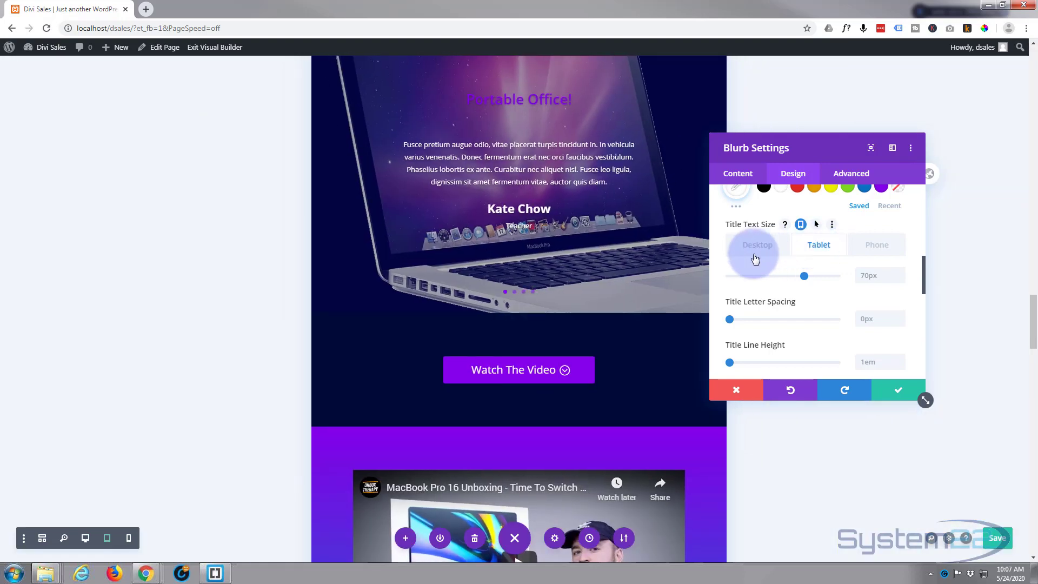
pyautogui.scroll(10, 634, 270)
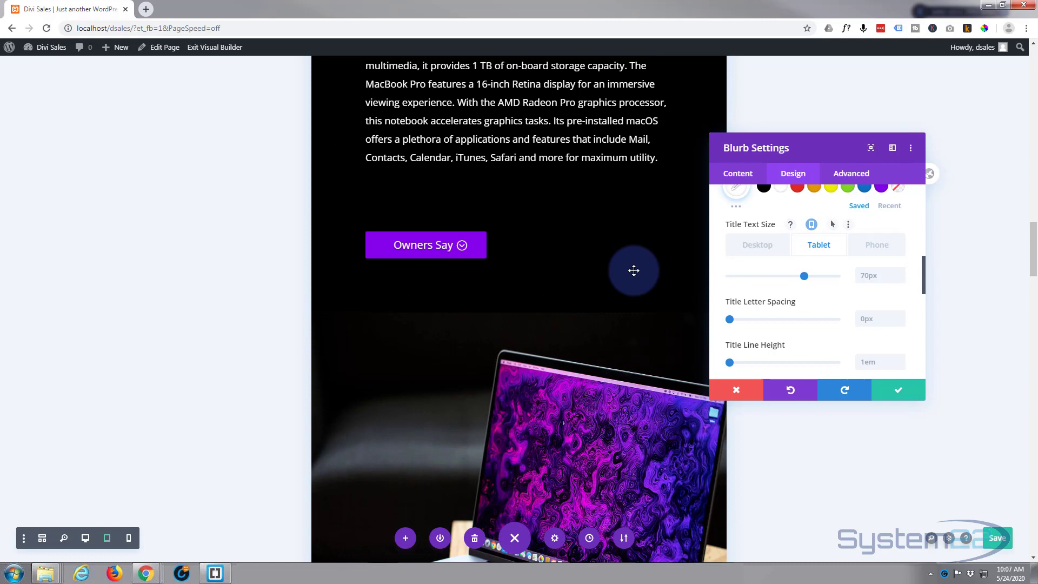
pyautogui.scroll(10, 634, 271)
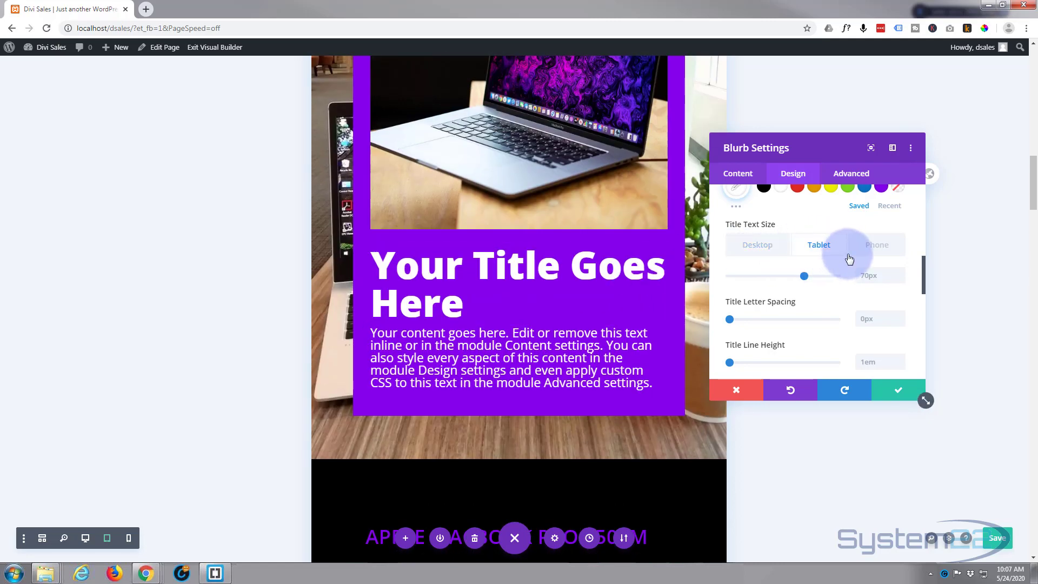
pyautogui.click(878, 246)
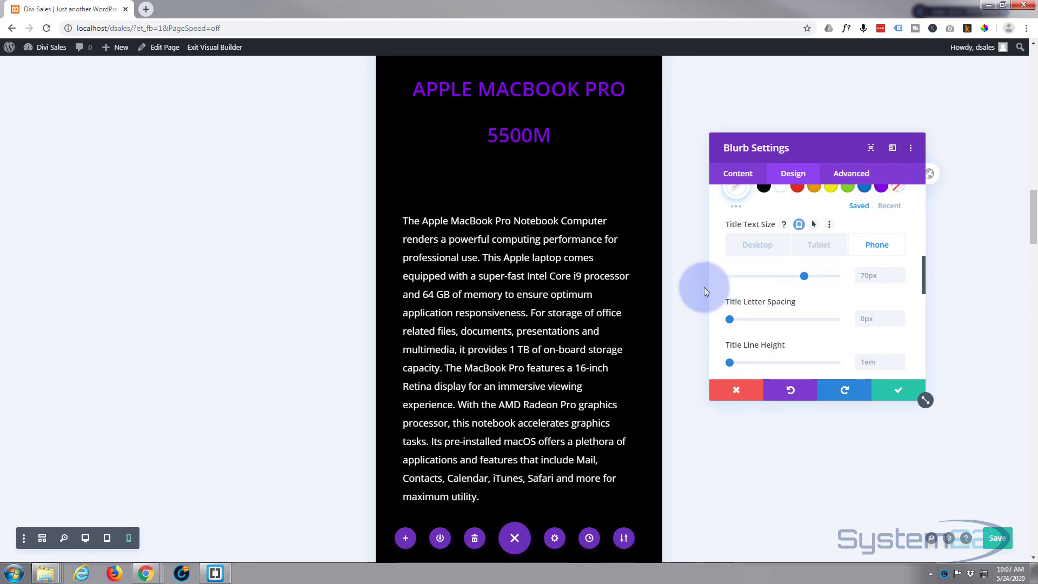
pyautogui.scroll(4, 610, 234)
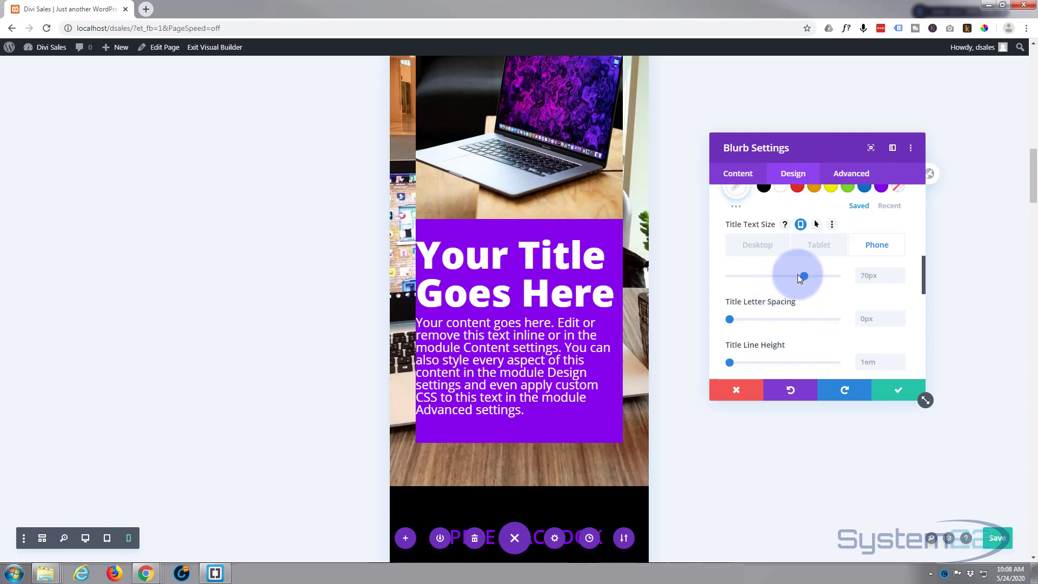
pyautogui.moveTo(800, 277); pyautogui.dragTo(790, 275)
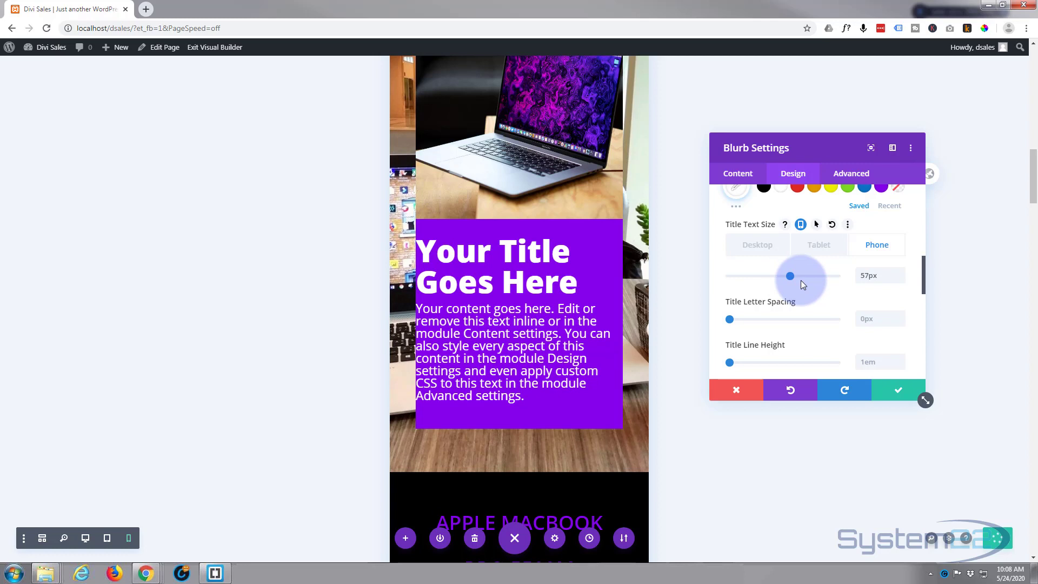
pyautogui.scroll(-2, 803, 282)
pyautogui.scroll(5, 803, 281)
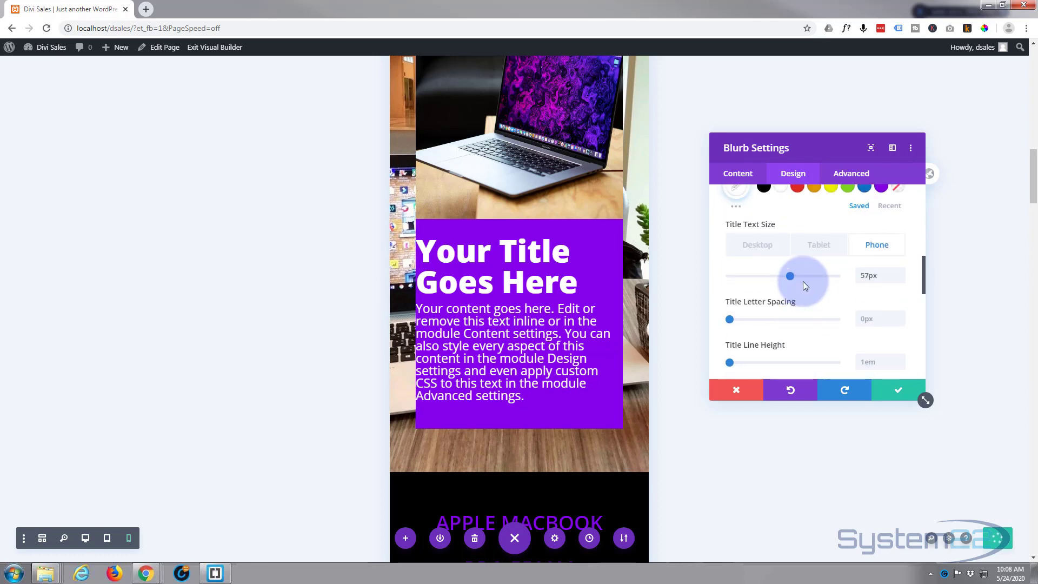
# Step: Center-align the blurb's title and body text in the phone layout, then save the blurb
pyautogui.click(793, 298)
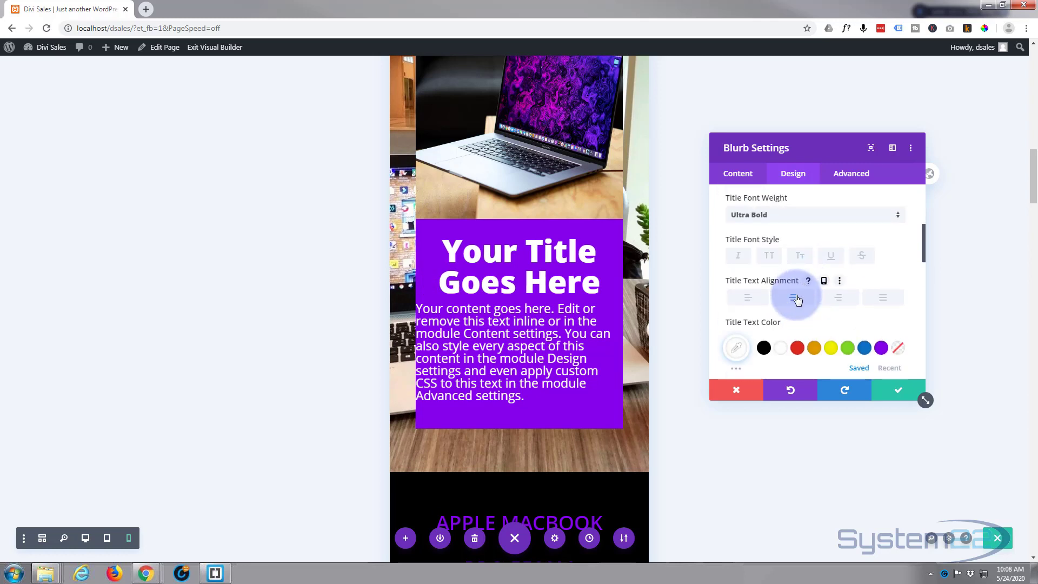
pyautogui.scroll(-5, 799, 298)
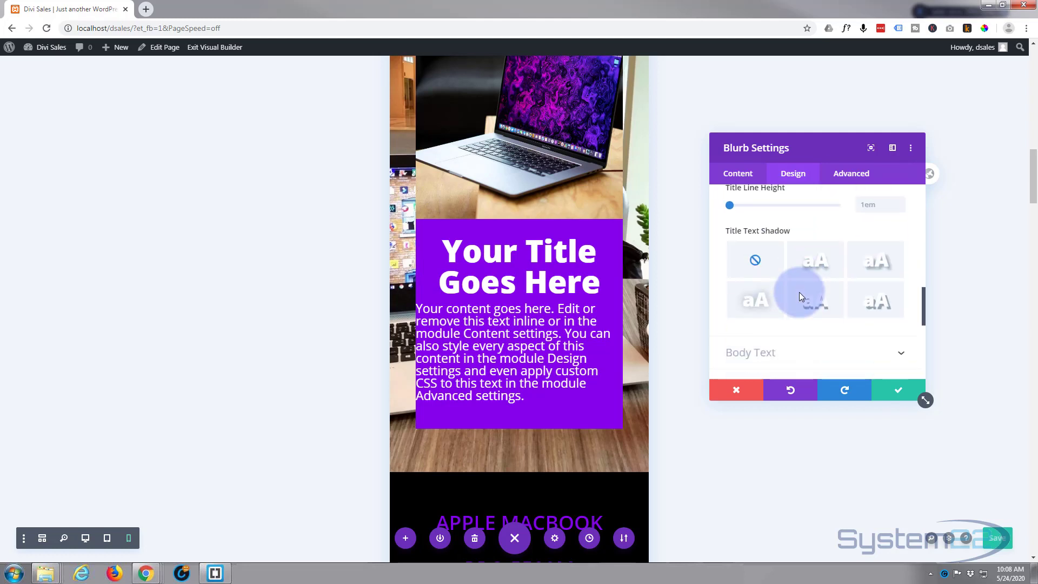
pyautogui.scroll(-2, 803, 287)
pyautogui.click(805, 243)
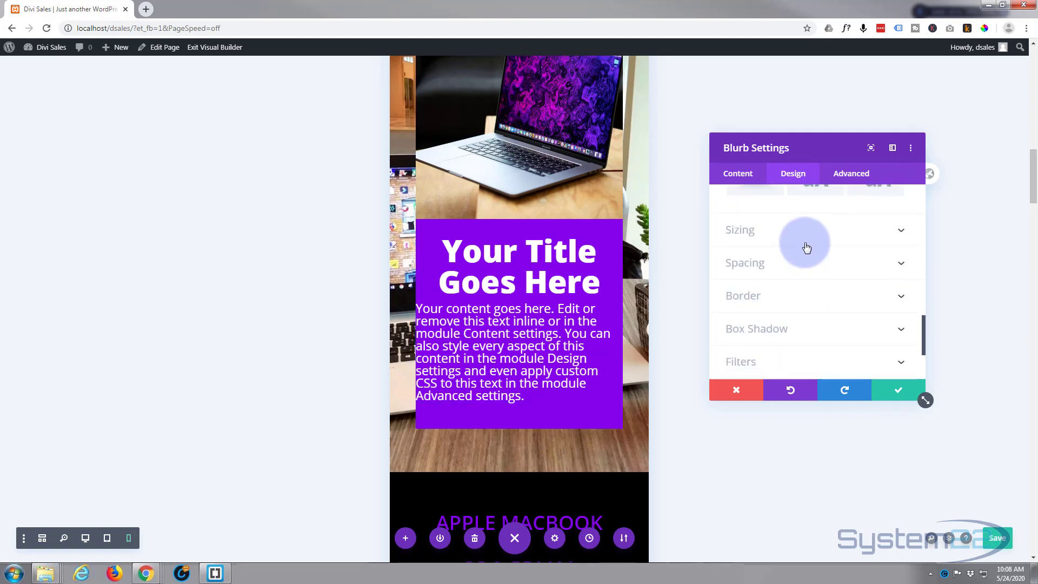
pyautogui.scroll(-3, 798, 284)
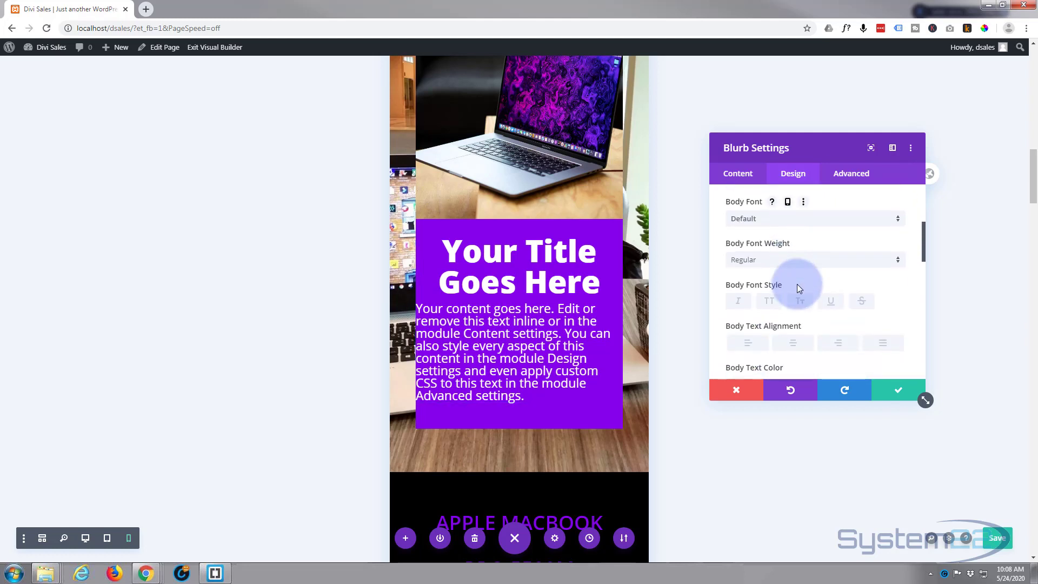
pyautogui.click(800, 239)
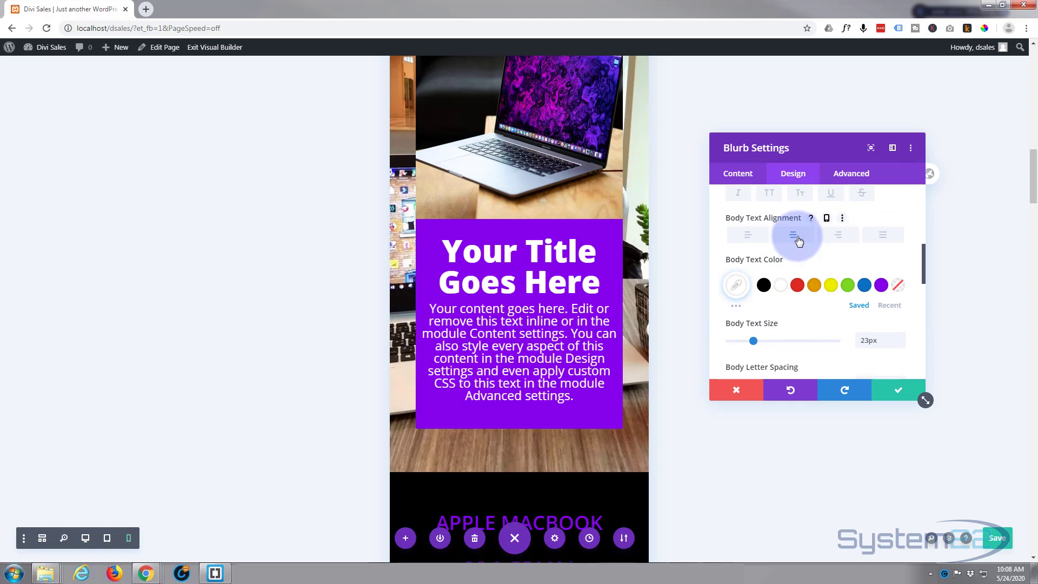
pyautogui.scroll(2, 816, 278)
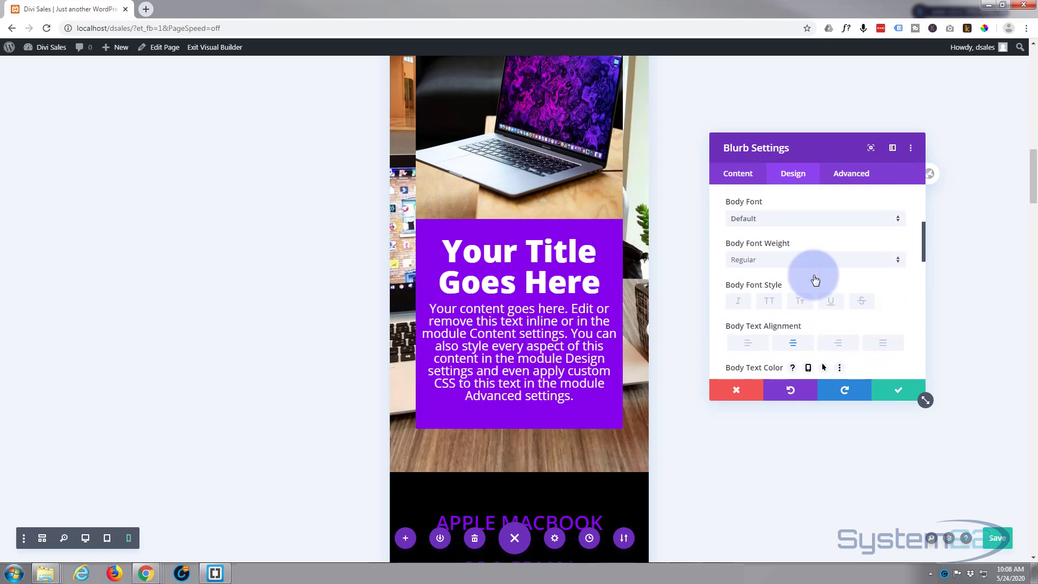
pyautogui.click(900, 391)
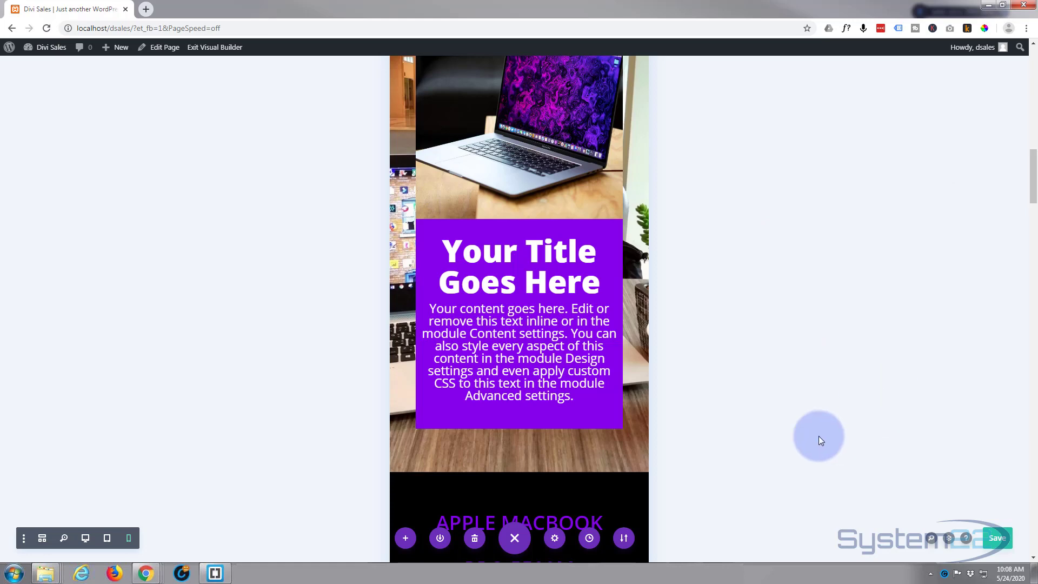
# Step: Preview the page at tablet width and scroll through the blurb section
pyautogui.click(107, 539)
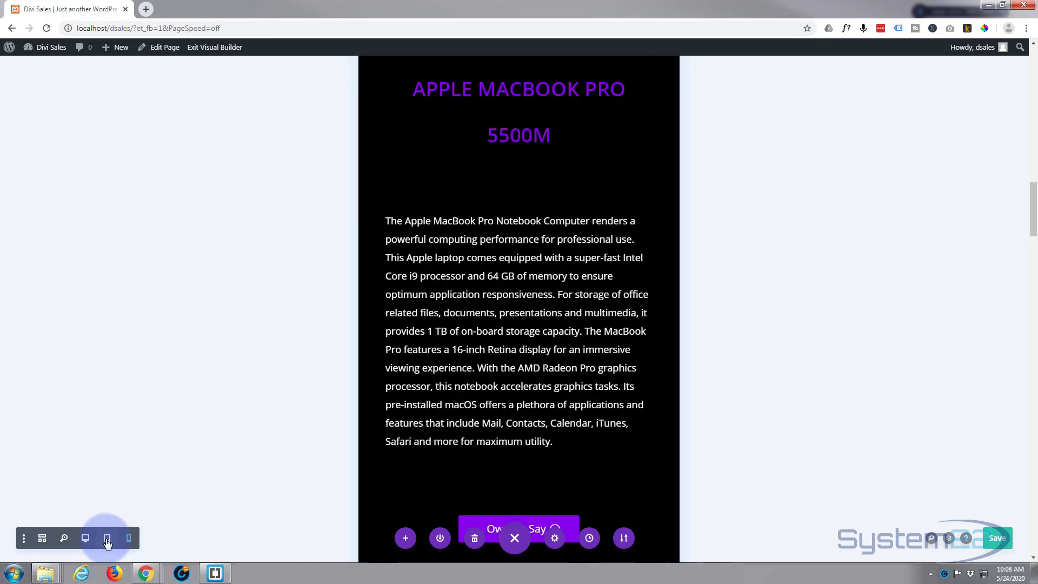
pyautogui.scroll(10, 460, 306)
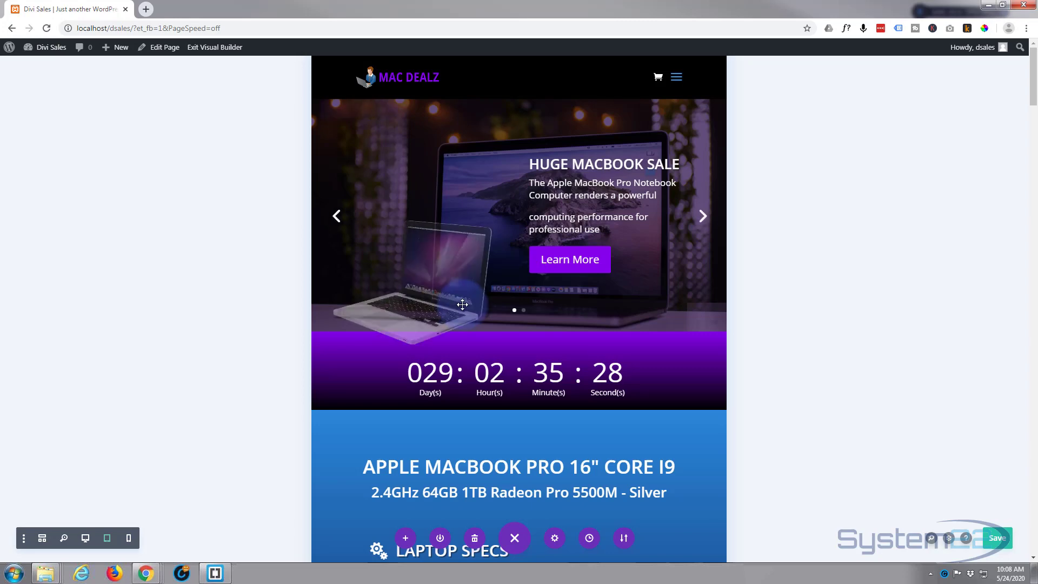
pyautogui.scroll(-15, 462, 304)
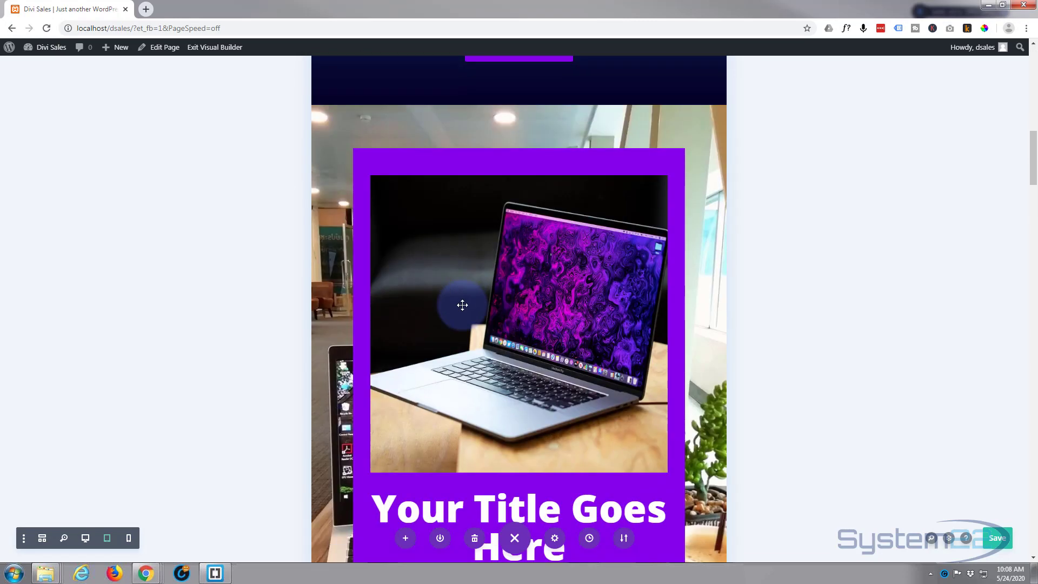
pyautogui.scroll(-4, 463, 305)
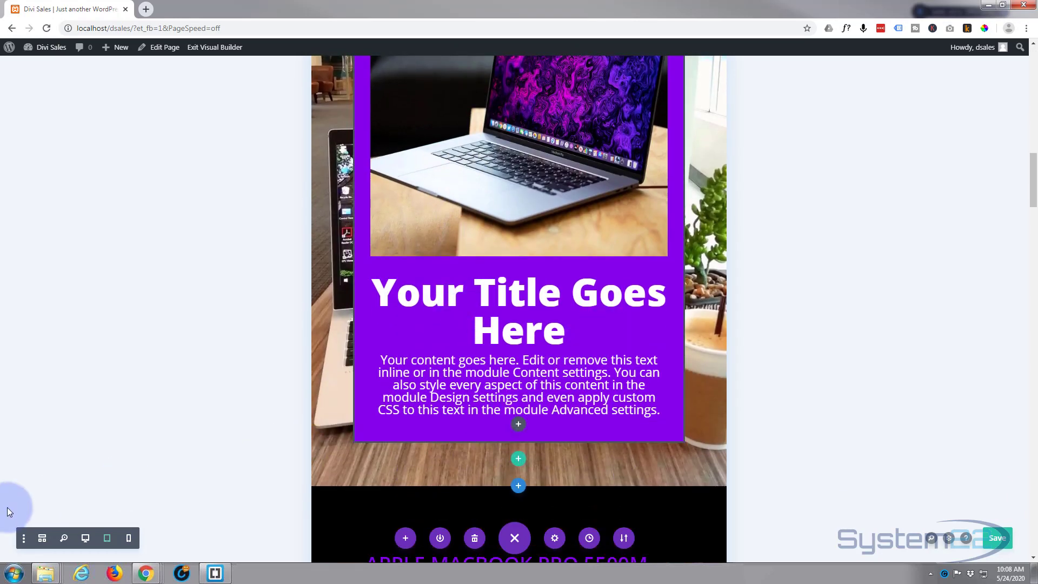
# Step: Switch the preview back to desktop width and scroll to the purple blurb section
pyautogui.click(85, 538)
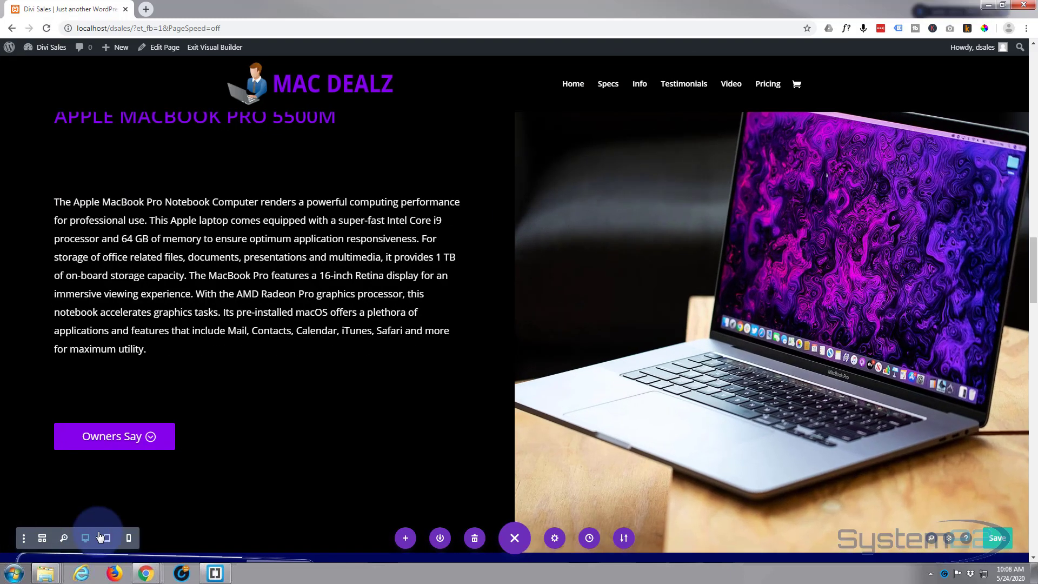
pyautogui.scroll(4, 408, 296)
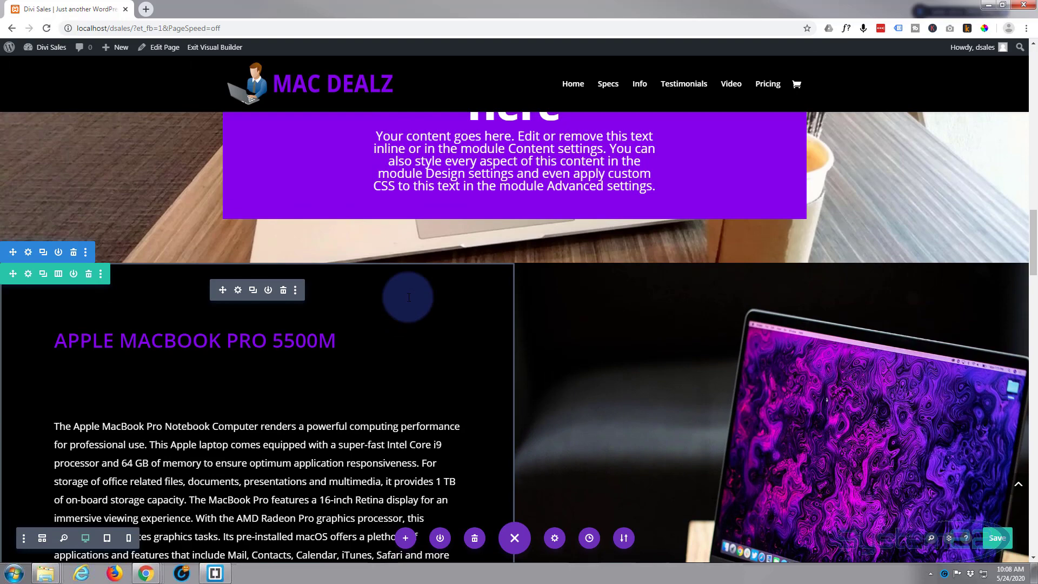
pyautogui.scroll(6, 409, 297)
pyautogui.scroll(4, 408, 297)
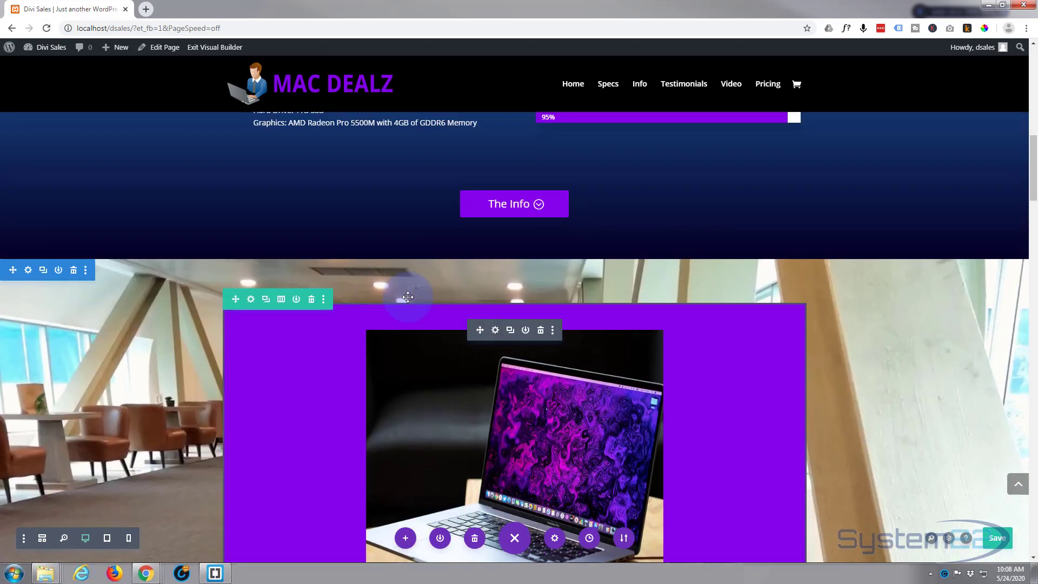
pyautogui.scroll(-1, 47, 246)
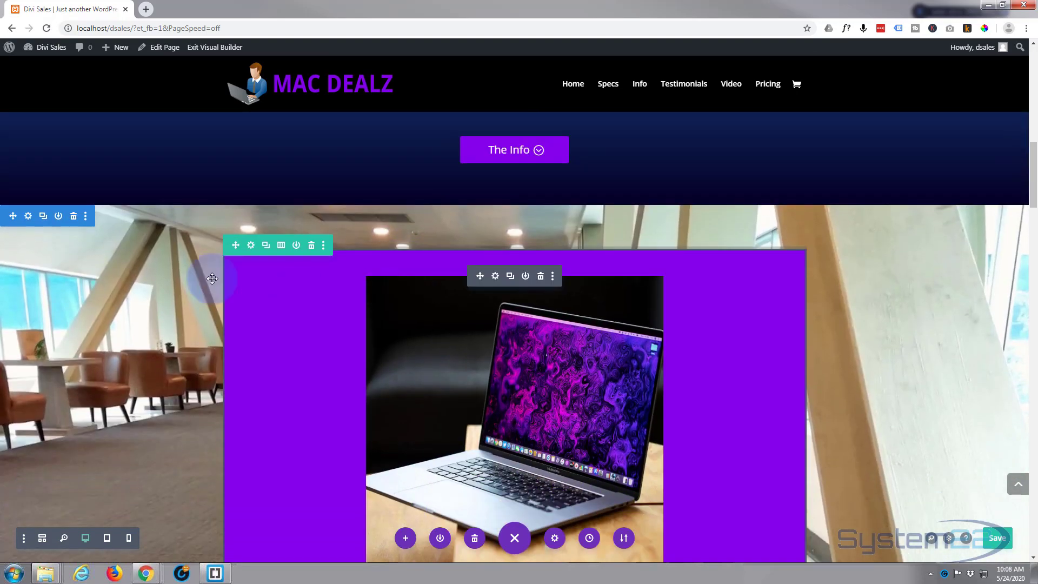
# Step: Duplicate the purple laptop blurb section
pyautogui.click(43, 218)
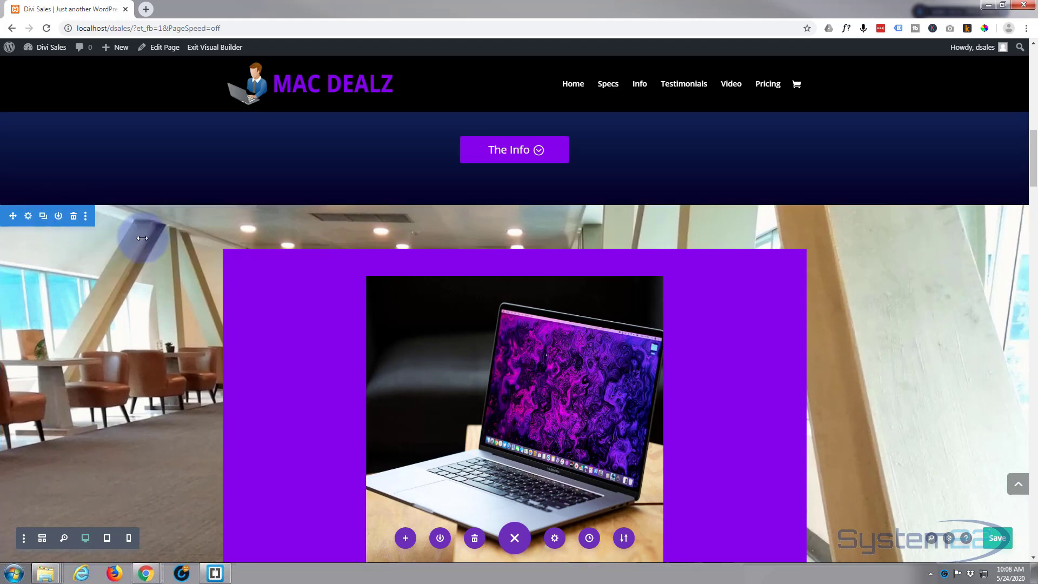
pyautogui.scroll(-5, 136, 242)
pyautogui.scroll(-6, 136, 242)
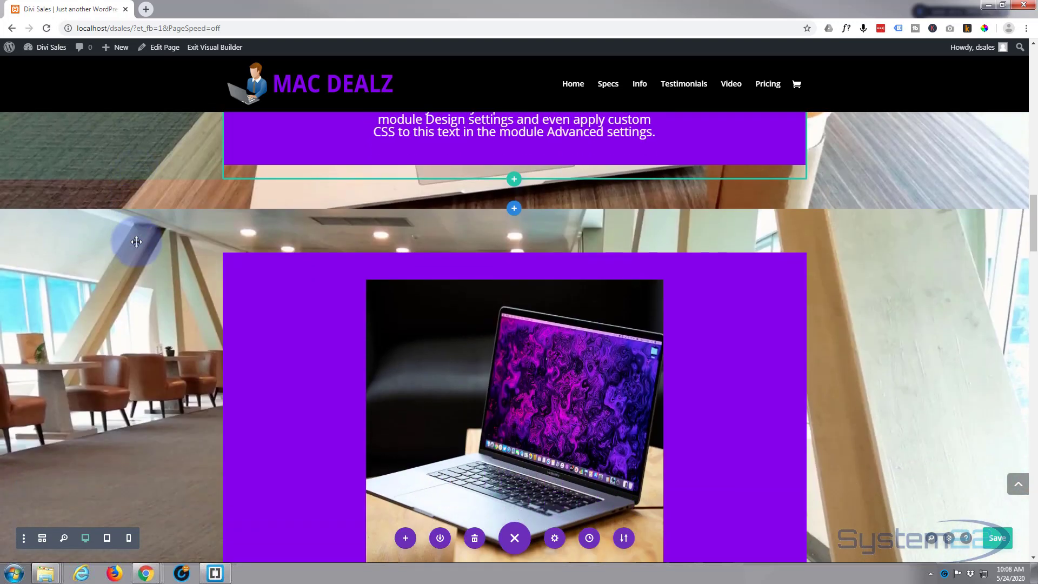
pyautogui.scroll(1, 97, 232)
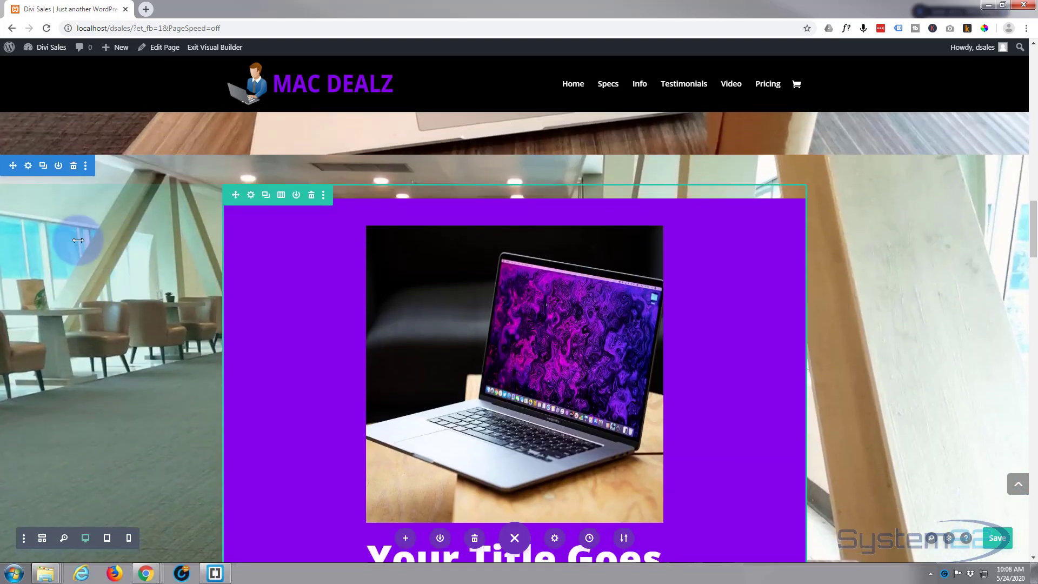
# Step: Set the copied section's background image to the laptop-on-tree-stump photo and save
pyautogui.click(29, 171)
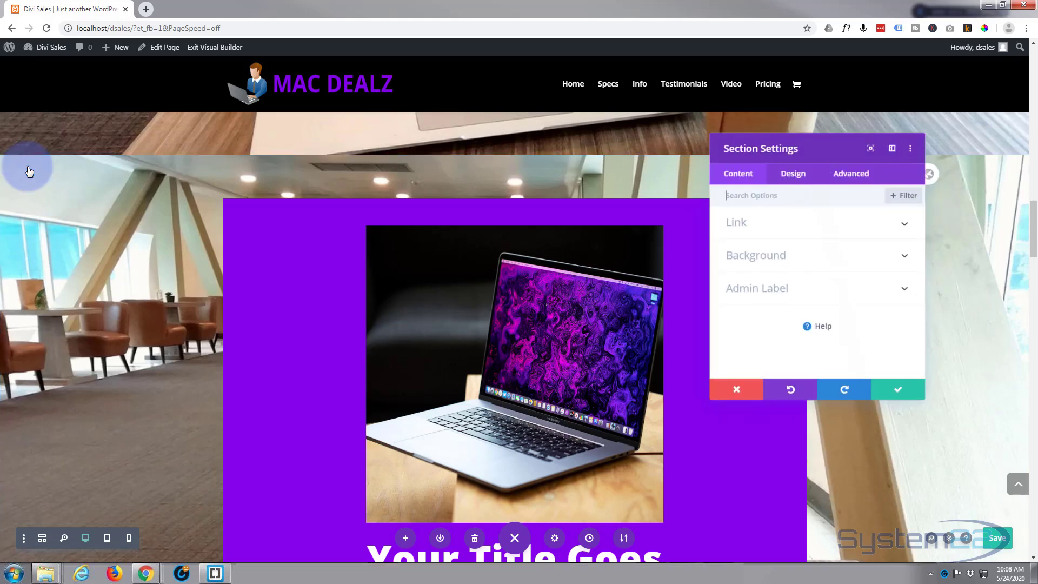
pyautogui.click(841, 259)
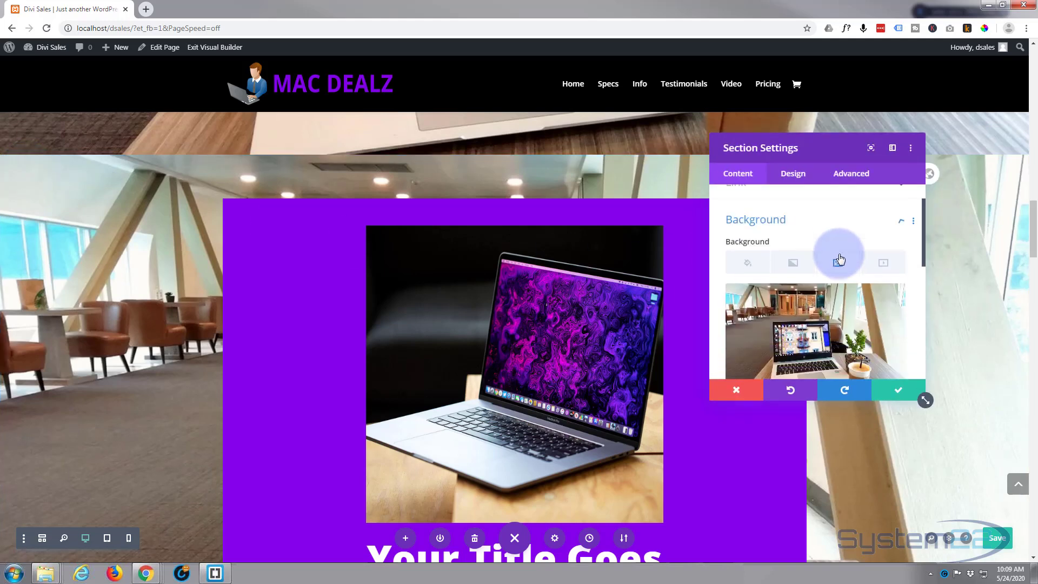
pyautogui.click(805, 331)
pyautogui.click(573, 179)
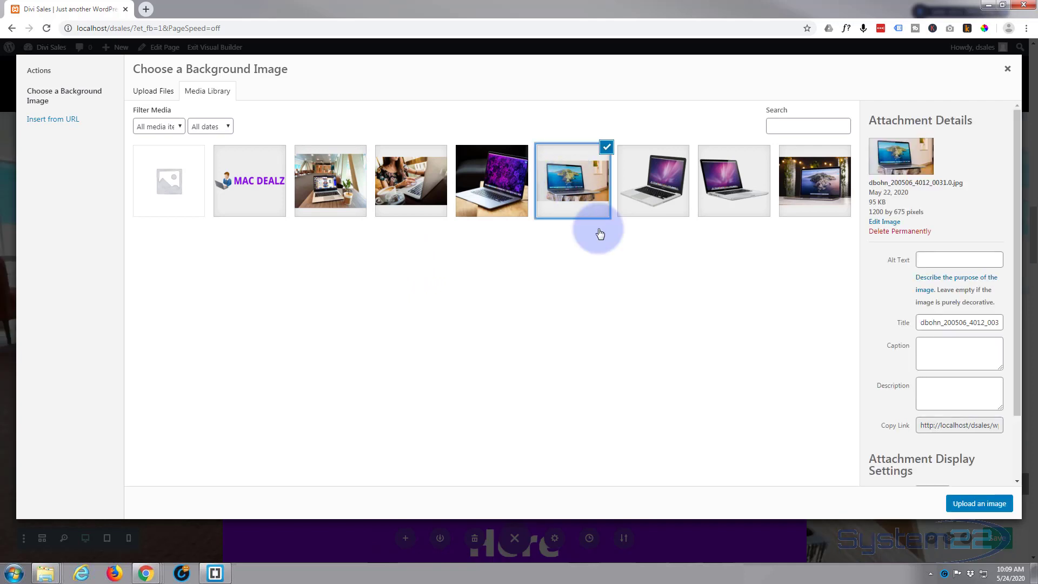
pyautogui.click(993, 502)
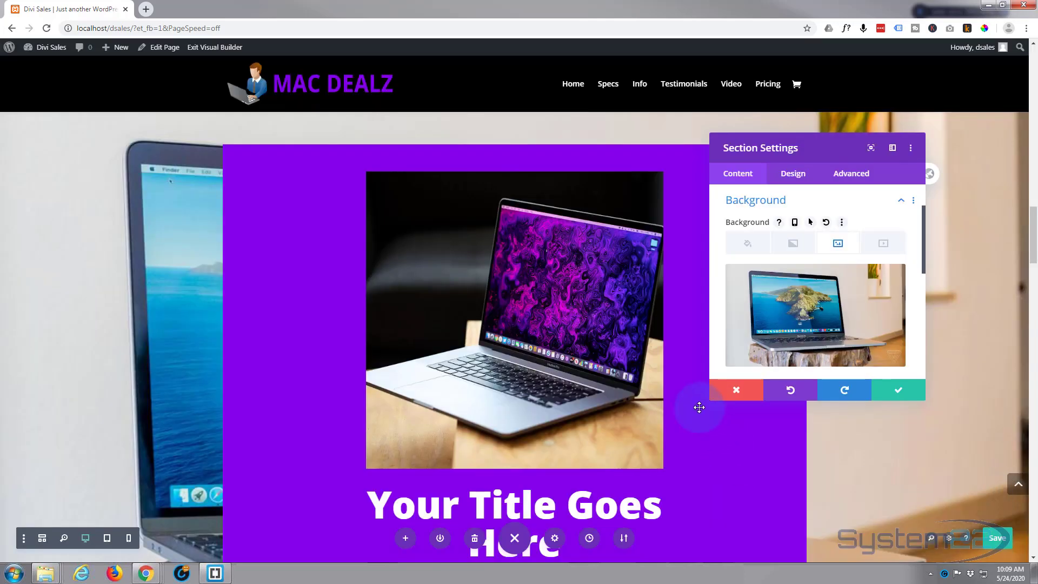
pyautogui.scroll(-4, 97, 351)
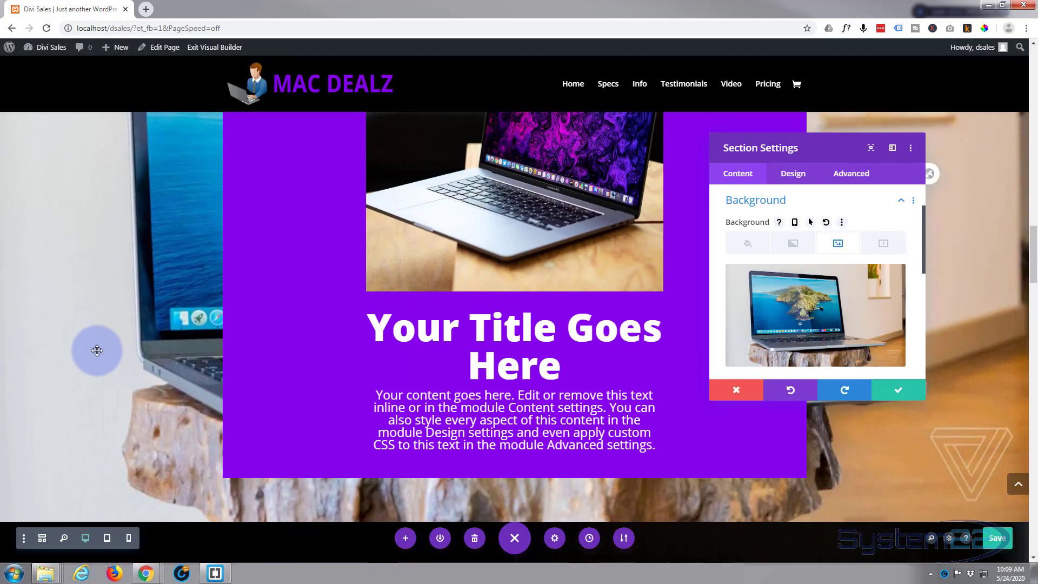
pyautogui.scroll(6, 97, 351)
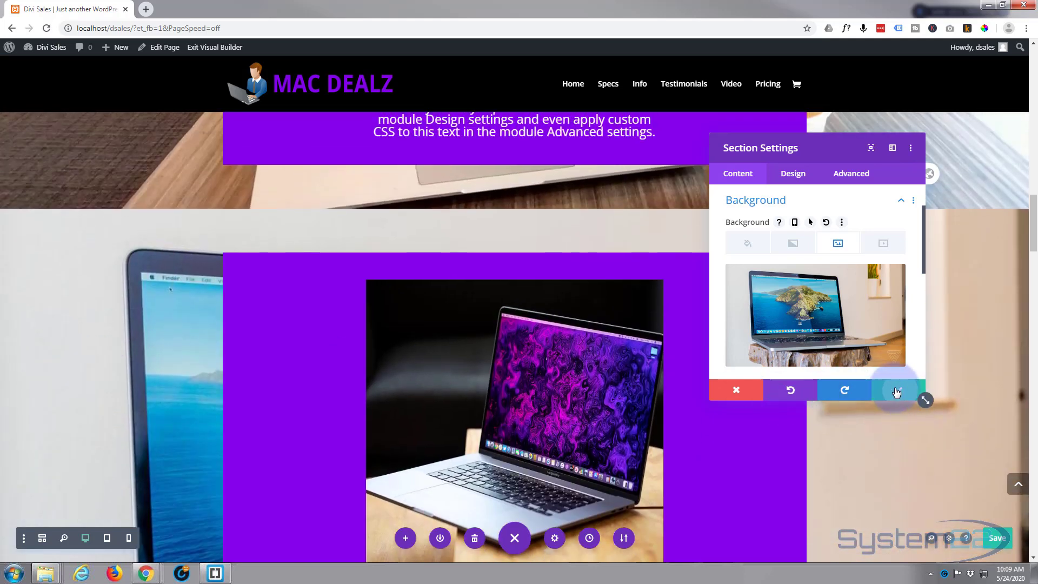
pyautogui.click(896, 391)
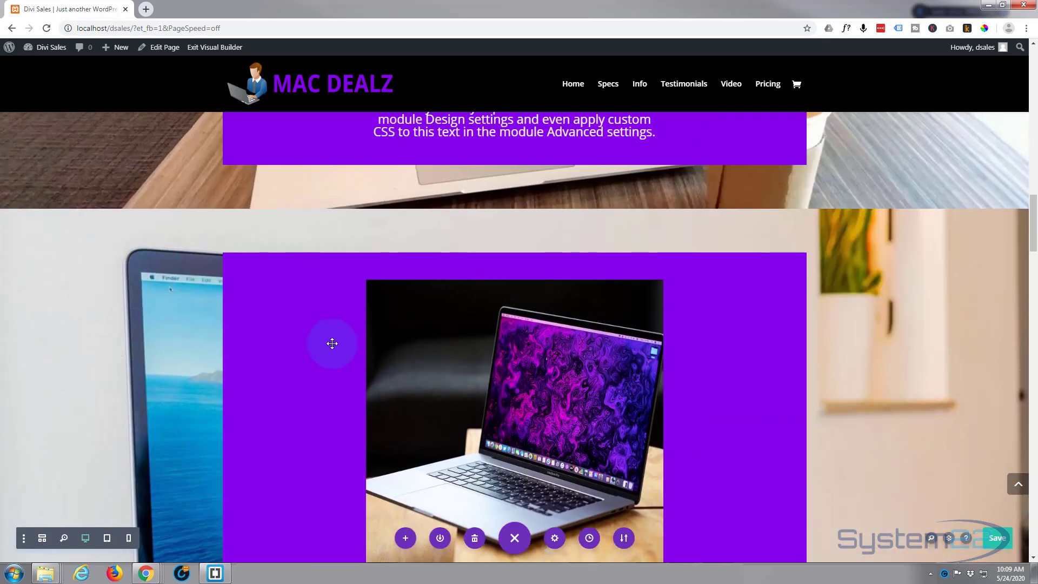
pyautogui.scroll(-2, 319, 336)
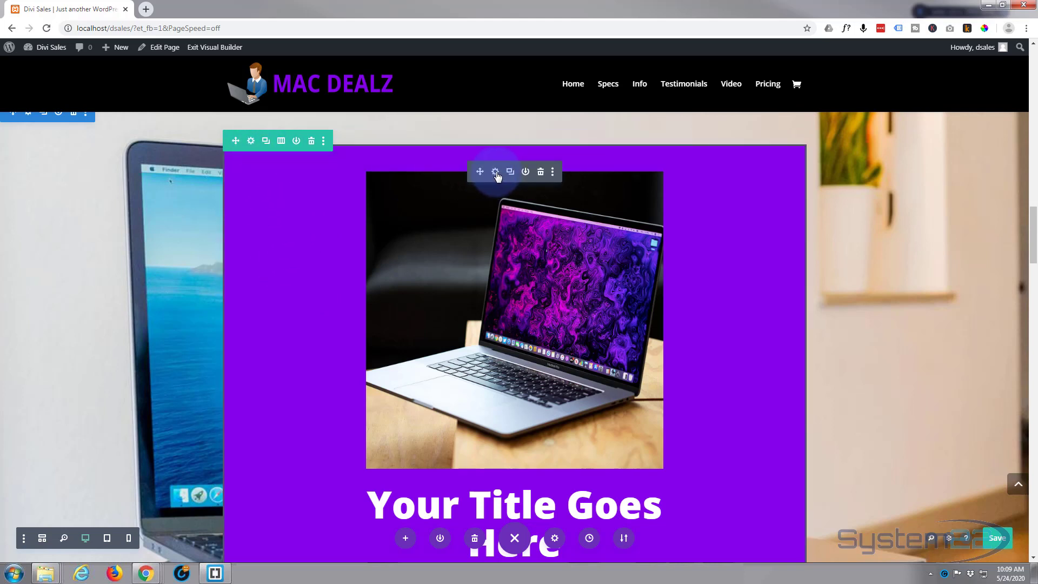
# Step: Set the copied blurb's background colour to blue #0c71c3
pyautogui.click(496, 174)
pyautogui.scroll(-2, 754, 254)
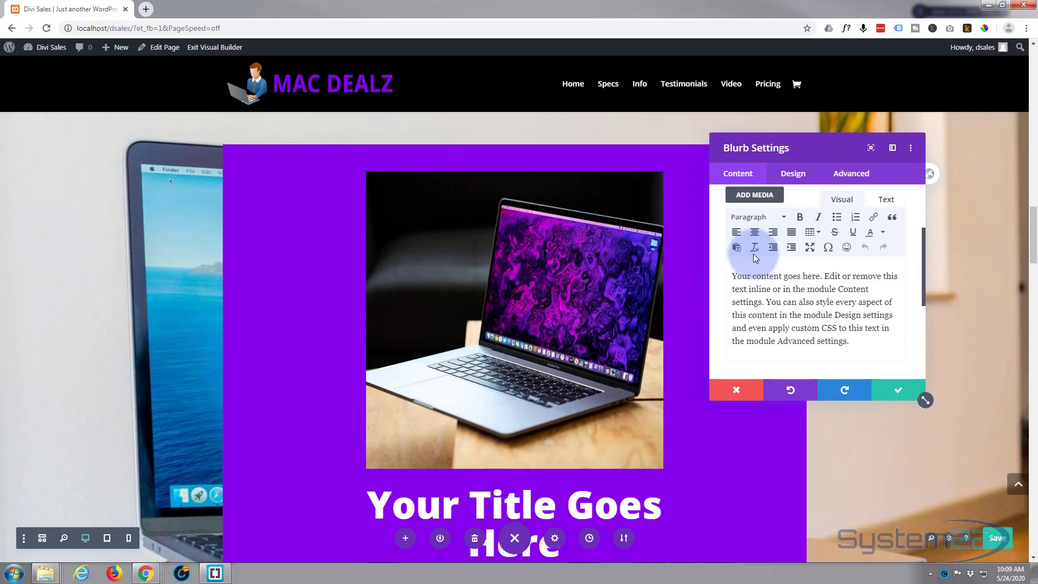
pyautogui.scroll(-5, 754, 254)
pyautogui.click(767, 297)
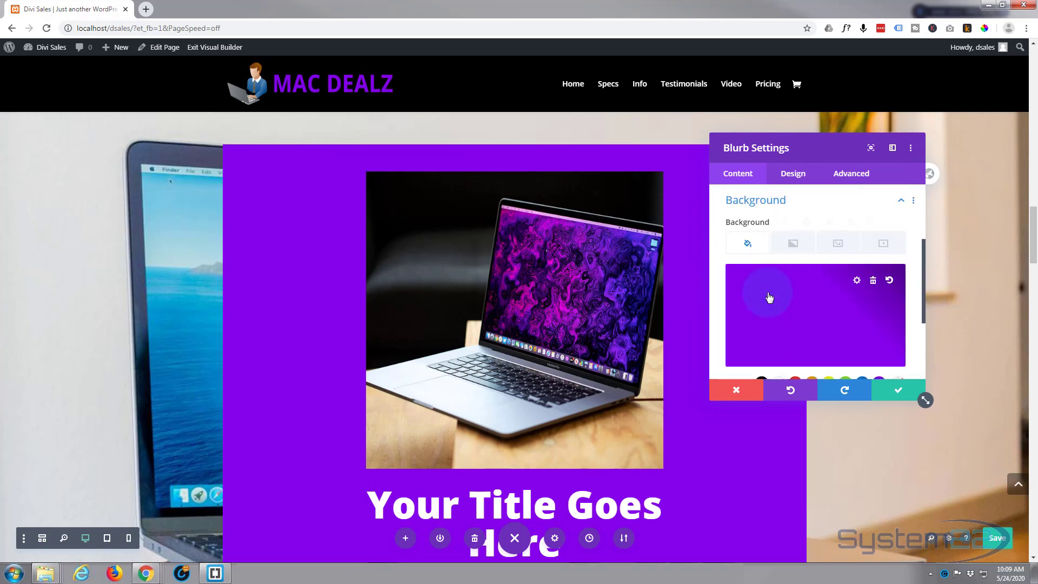
pyautogui.scroll(-2, 825, 322)
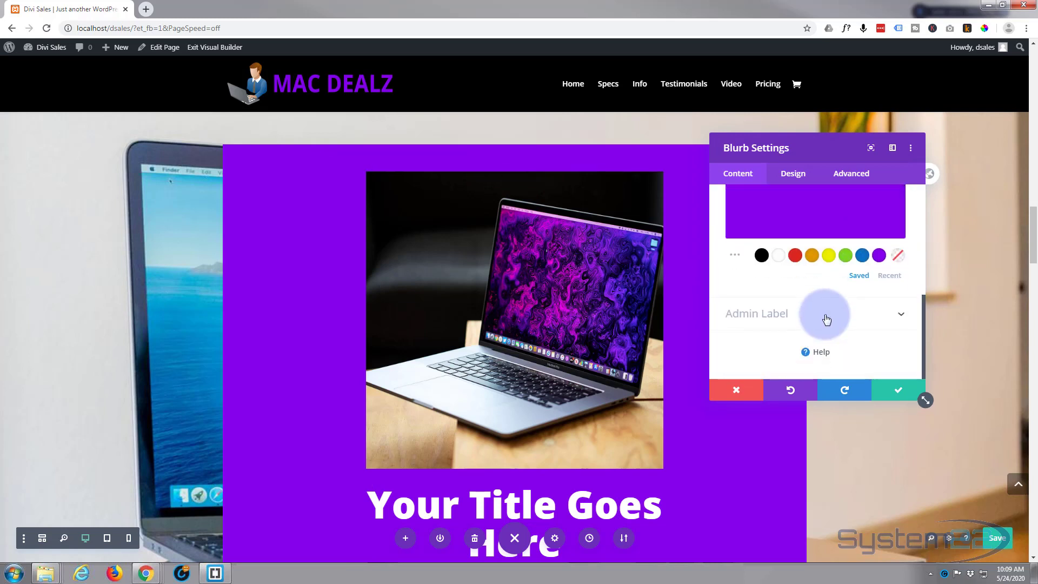
pyautogui.click(863, 256)
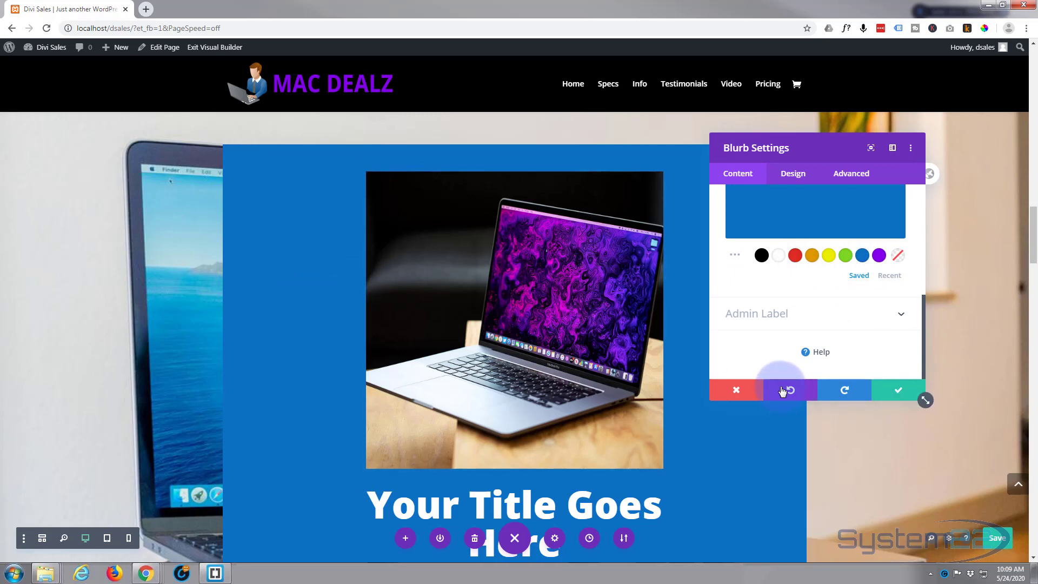
pyautogui.scroll(5, 790, 333)
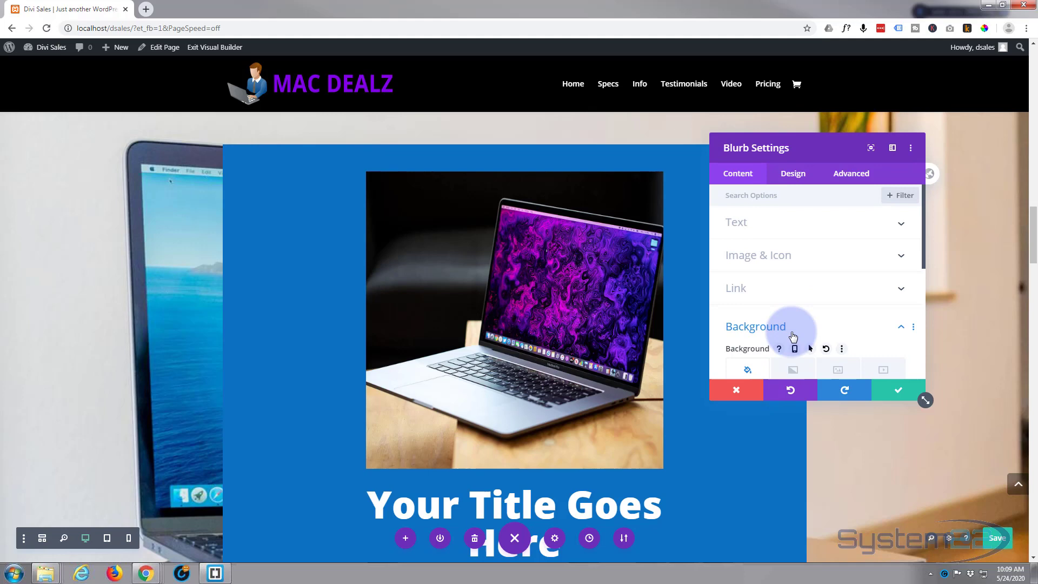
# Step: Replace the blurb image with the silver MacBook picture (macbook_PNG49.png)
pyautogui.click(805, 257)
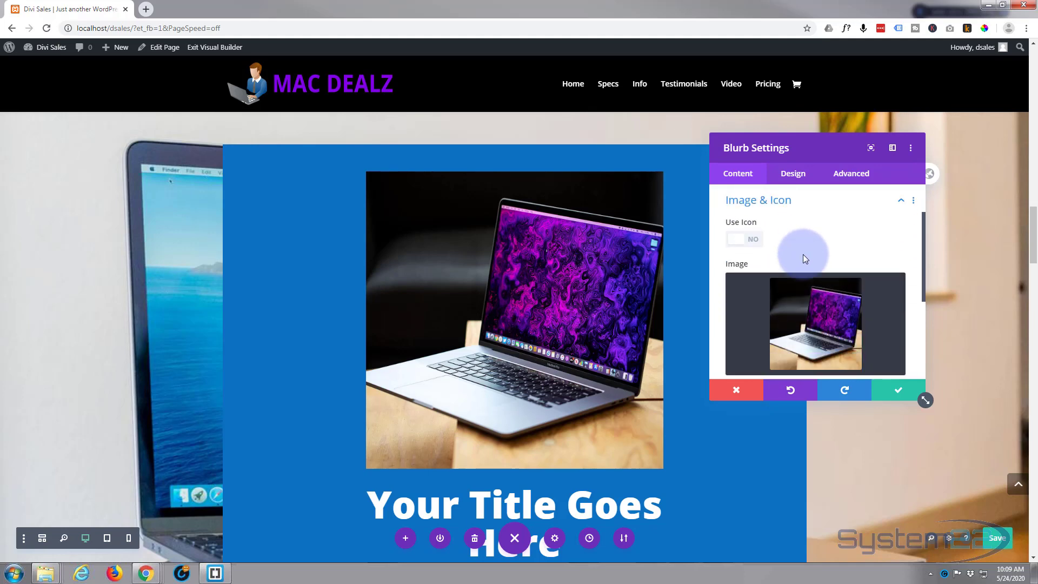
pyautogui.click(816, 319)
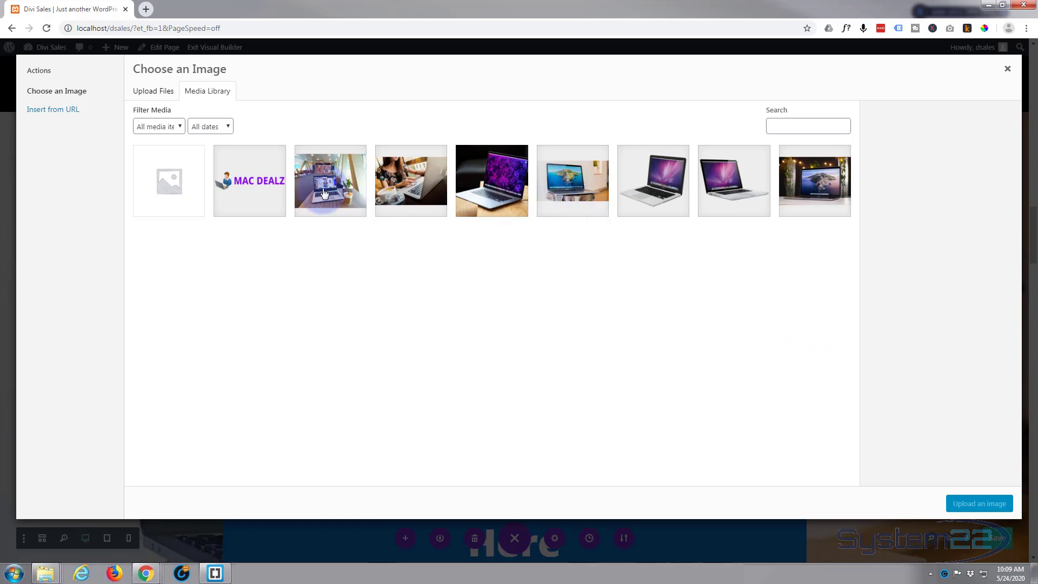
pyautogui.click(725, 189)
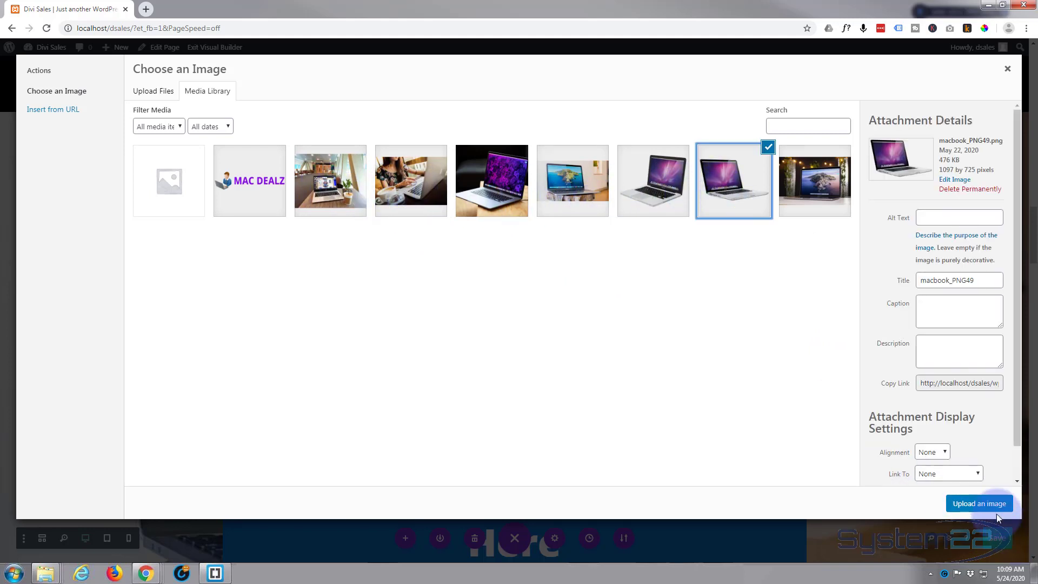
pyautogui.click(980, 503)
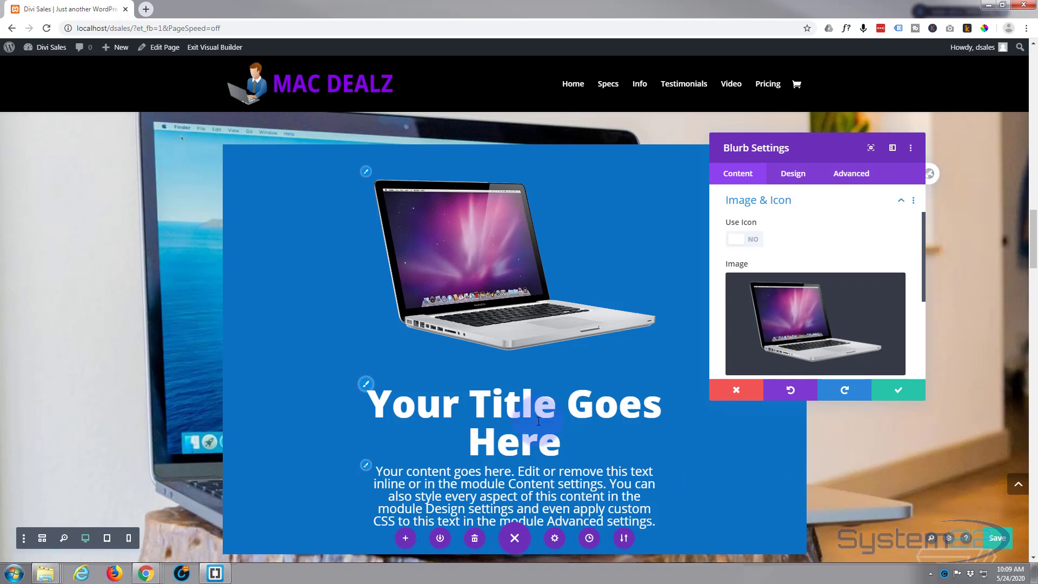
pyautogui.scroll(-2, 365, 291)
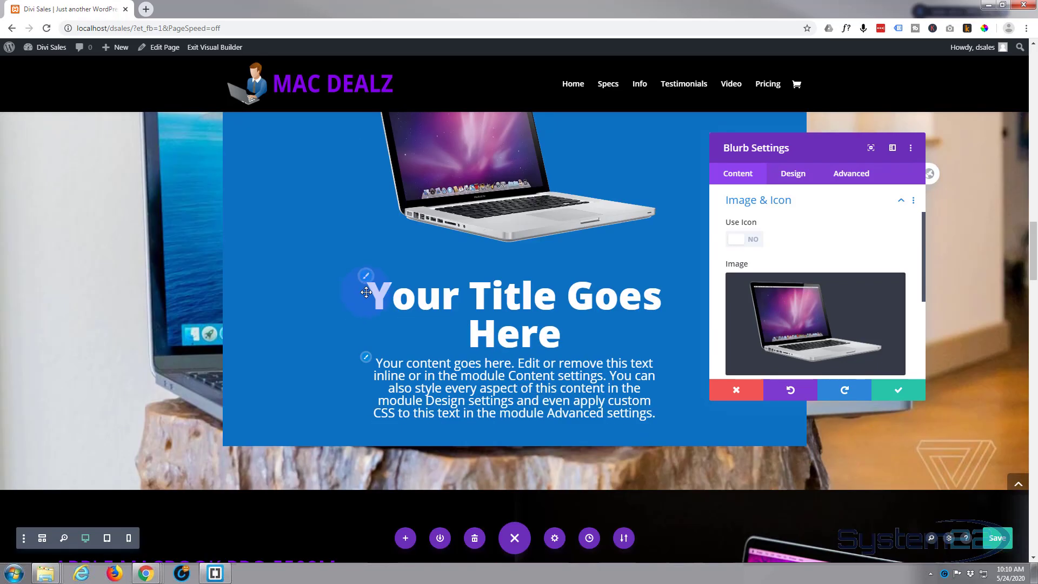
pyautogui.scroll(-2, 366, 292)
pyautogui.scroll(2, 366, 292)
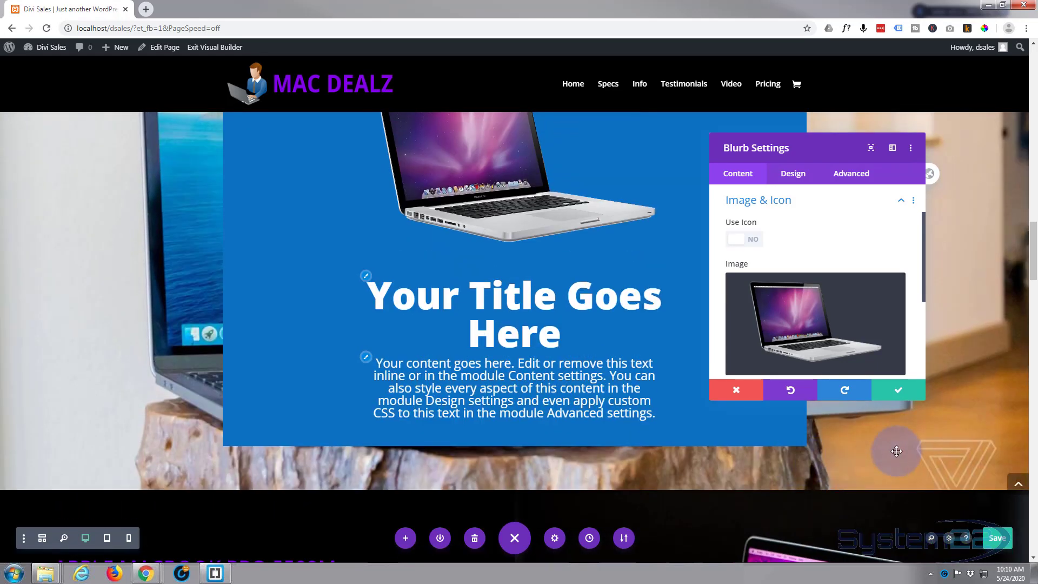
# Step: Save the blue blurb and duplicate the blue laptop section
pyautogui.click(899, 391)
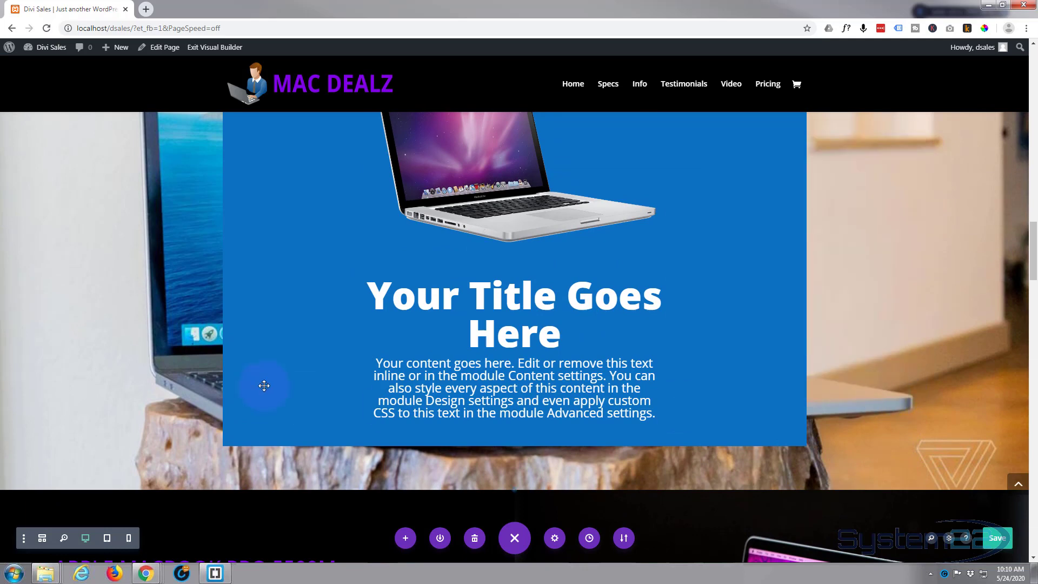
pyautogui.scroll(4, 171, 273)
pyautogui.scroll(2, 170, 273)
pyautogui.scroll(-1, 162, 273)
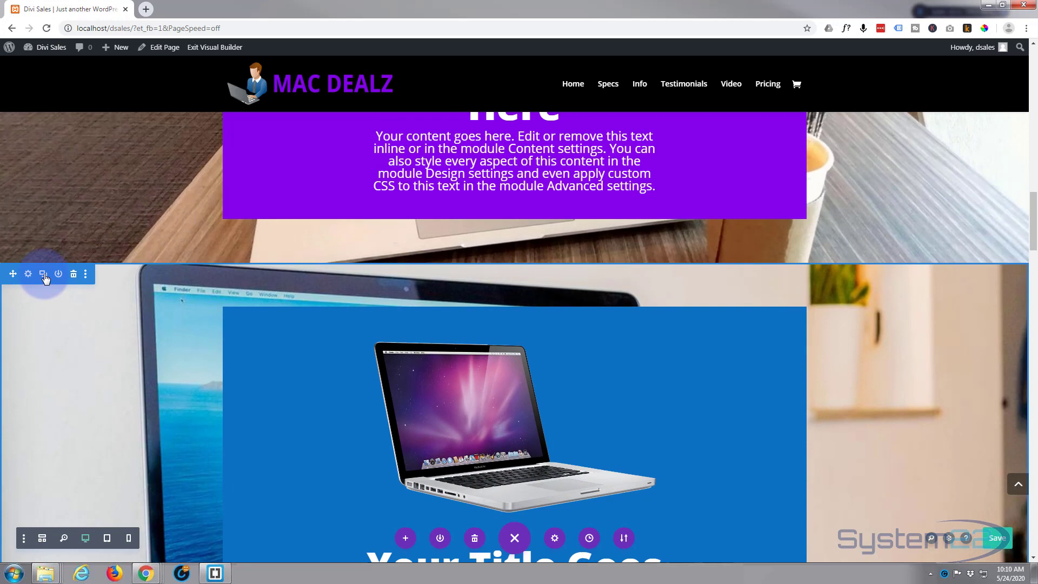
pyautogui.click(43, 274)
pyautogui.scroll(-8, 146, 333)
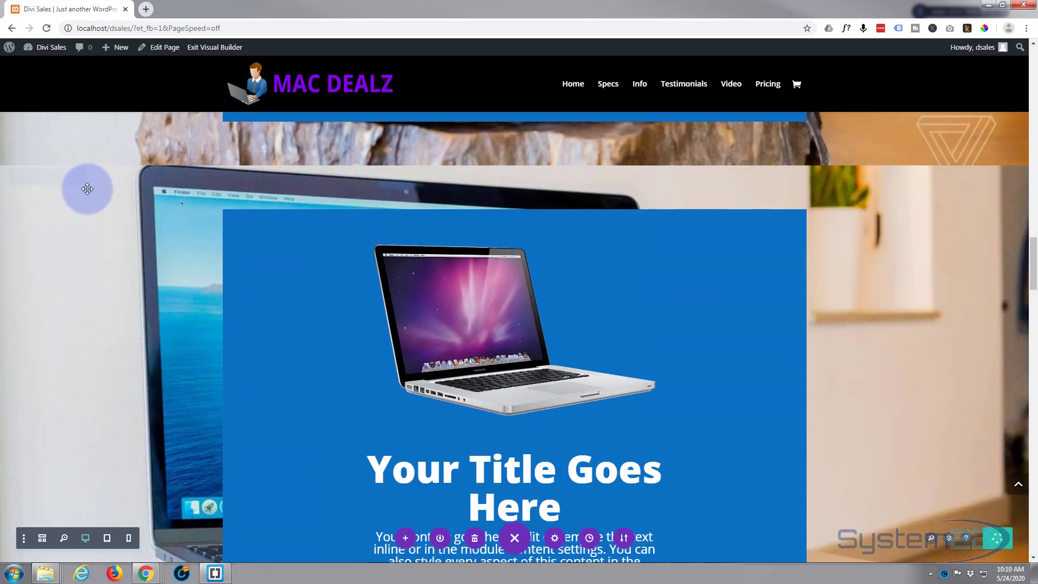
# Step: Set the duplicated section's background to the laptop-with-blurred-lights photo and save
pyautogui.moveTo(84, 182)
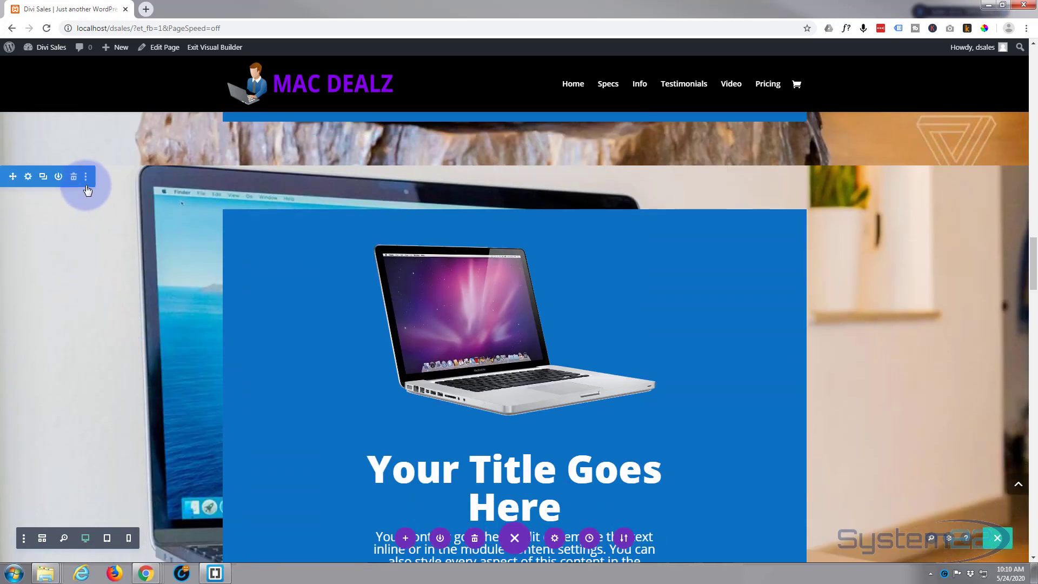
pyautogui.click(29, 178)
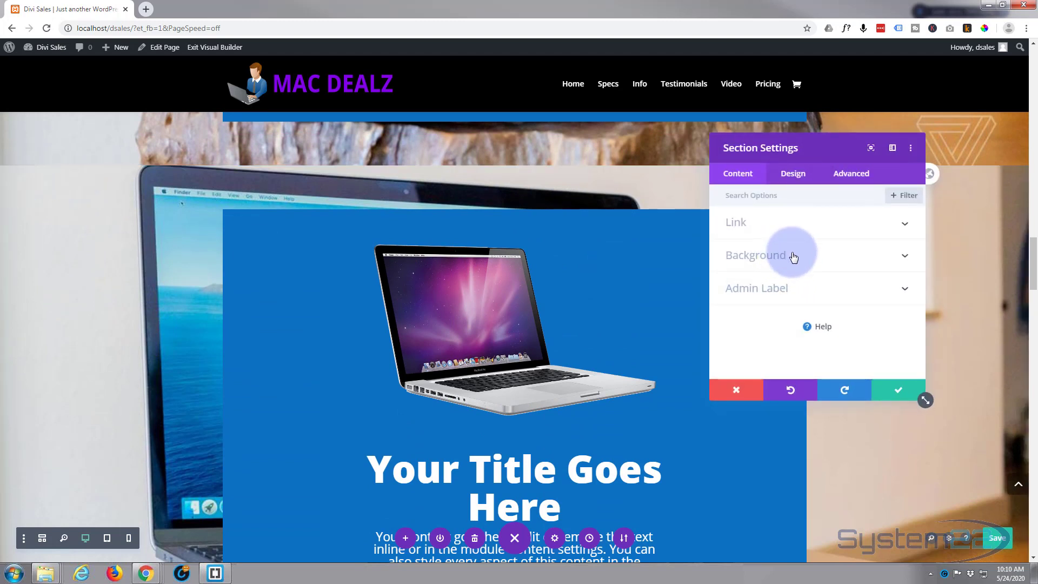
pyautogui.click(793, 257)
pyautogui.scroll(-3, 790, 259)
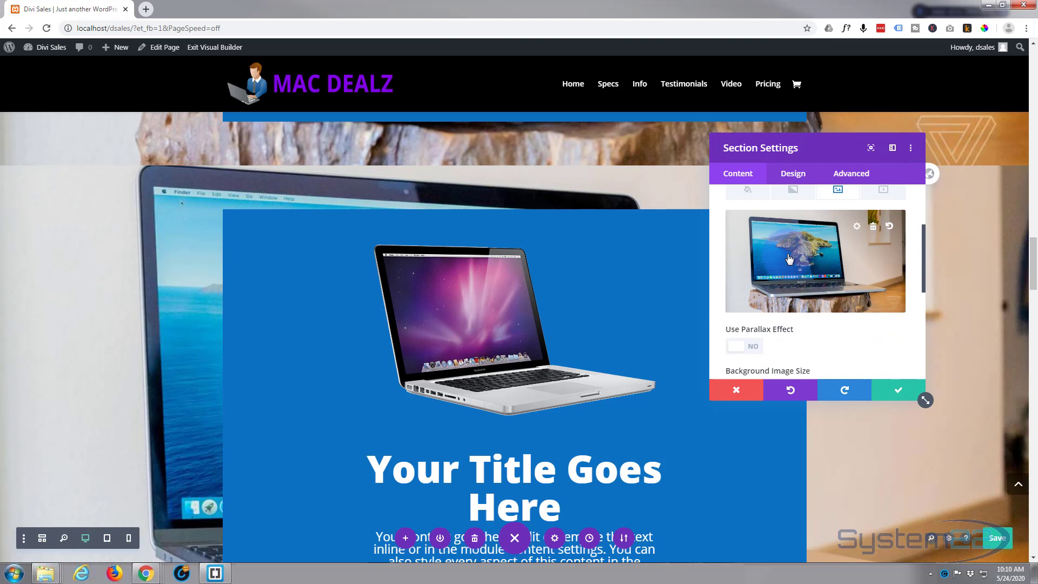
pyautogui.click(790, 259)
pyautogui.click(808, 186)
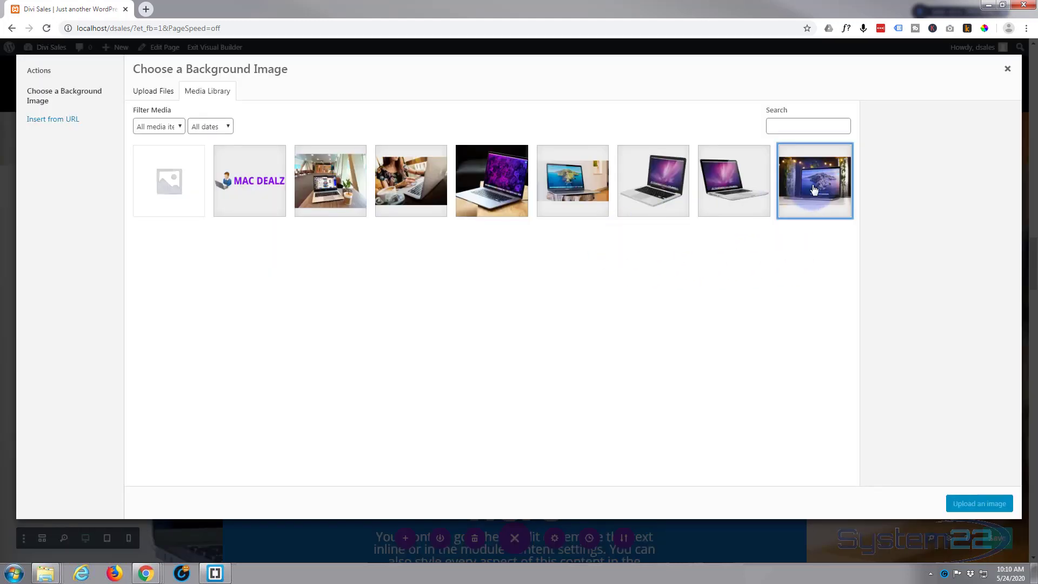
pyautogui.click(991, 506)
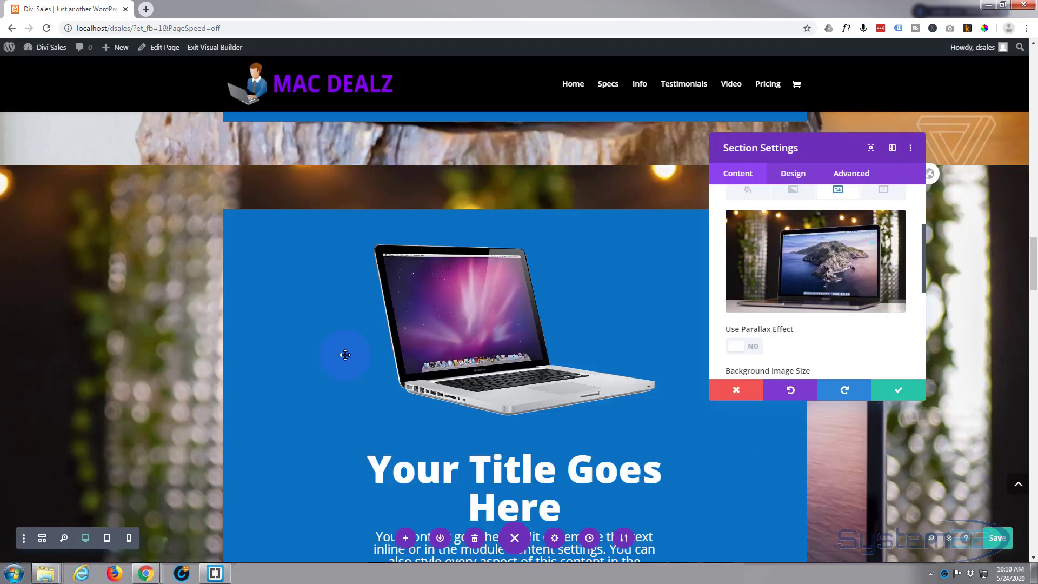
pyautogui.click(899, 392)
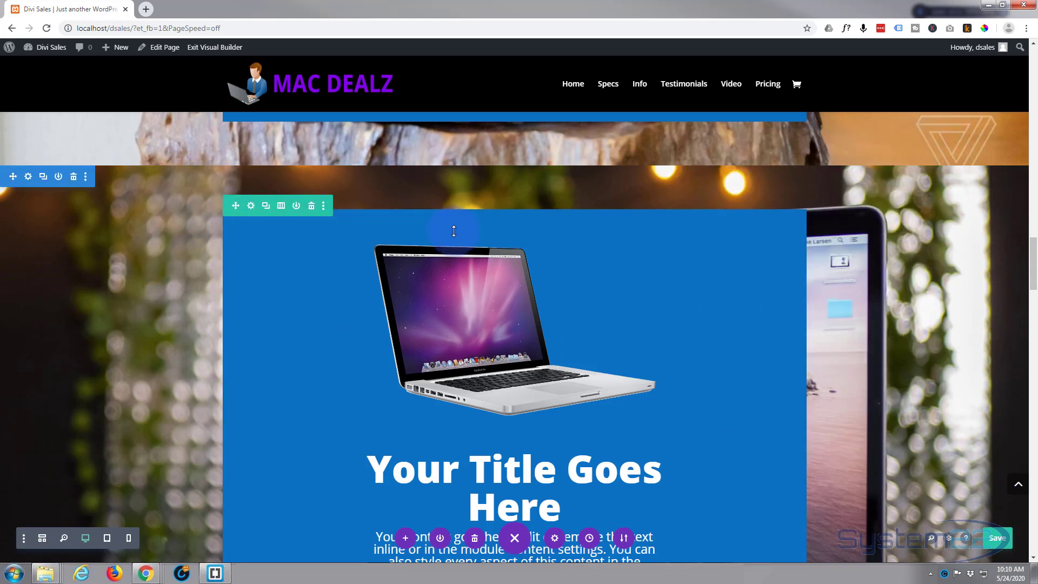
# Step: Set the copied blurb's background colour to green #7cda24
pyautogui.click(496, 237)
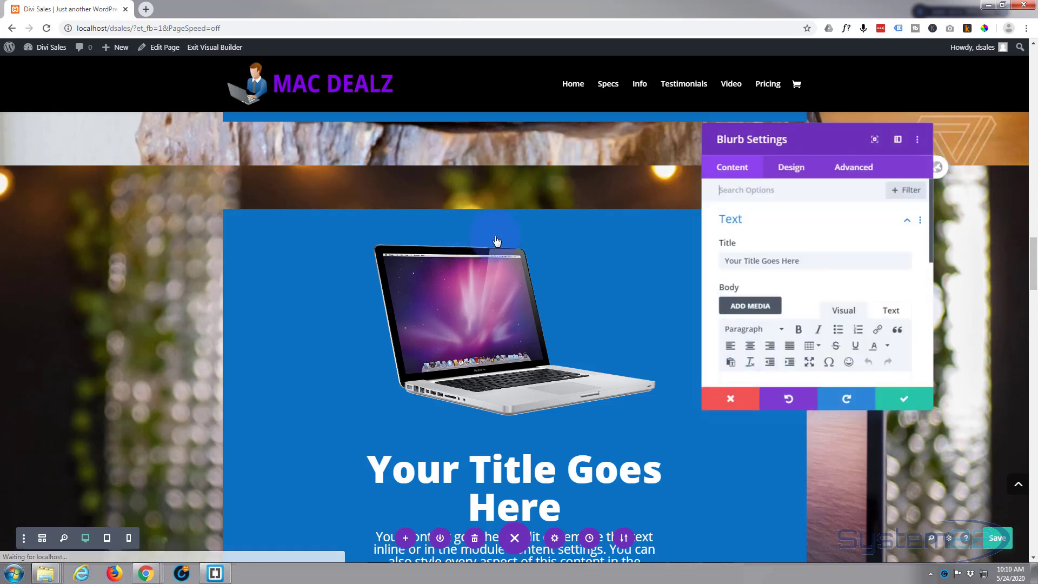
pyautogui.scroll(-2, 816, 259)
pyautogui.scroll(-5, 816, 262)
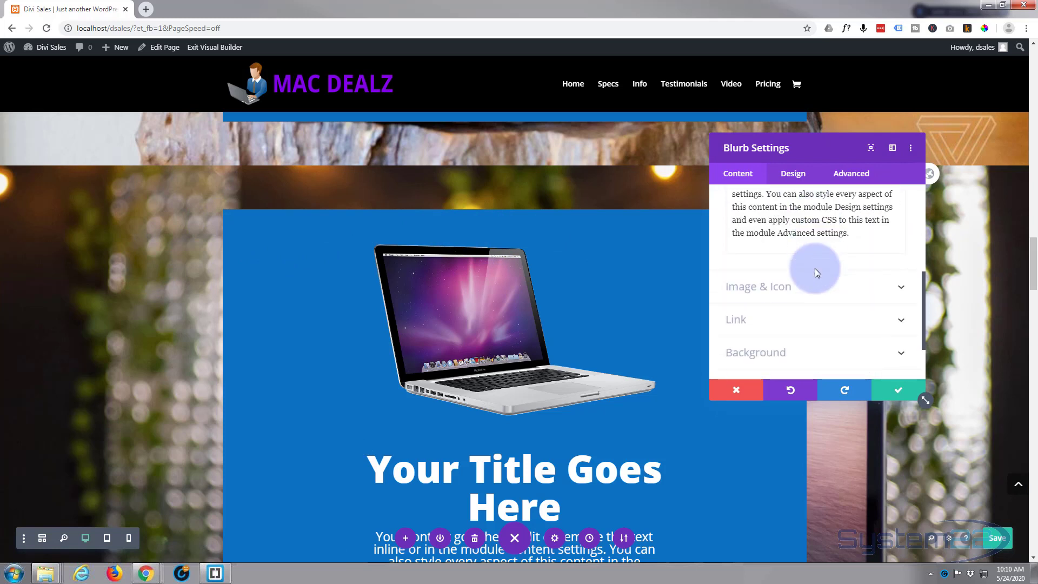
pyautogui.click(810, 286)
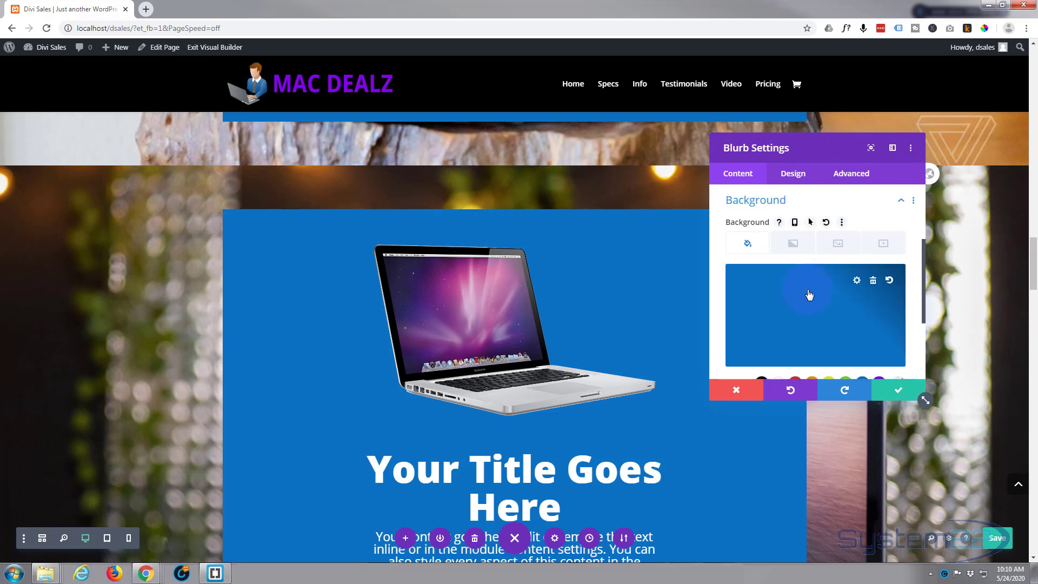
pyautogui.click(810, 295)
pyautogui.scroll(-2, 811, 294)
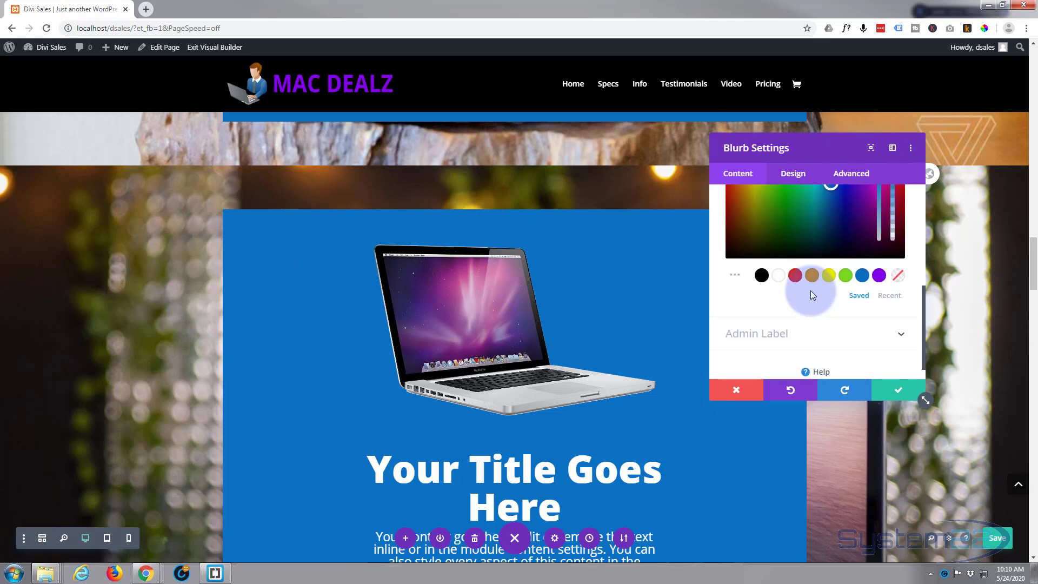
pyautogui.click(847, 276)
pyautogui.scroll(-1, 842, 280)
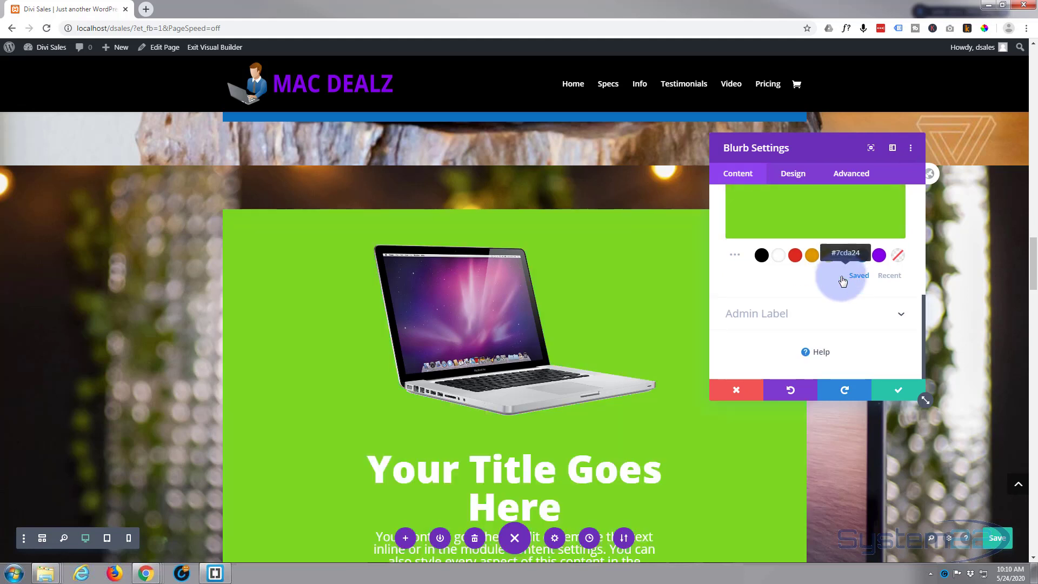
pyautogui.click(893, 394)
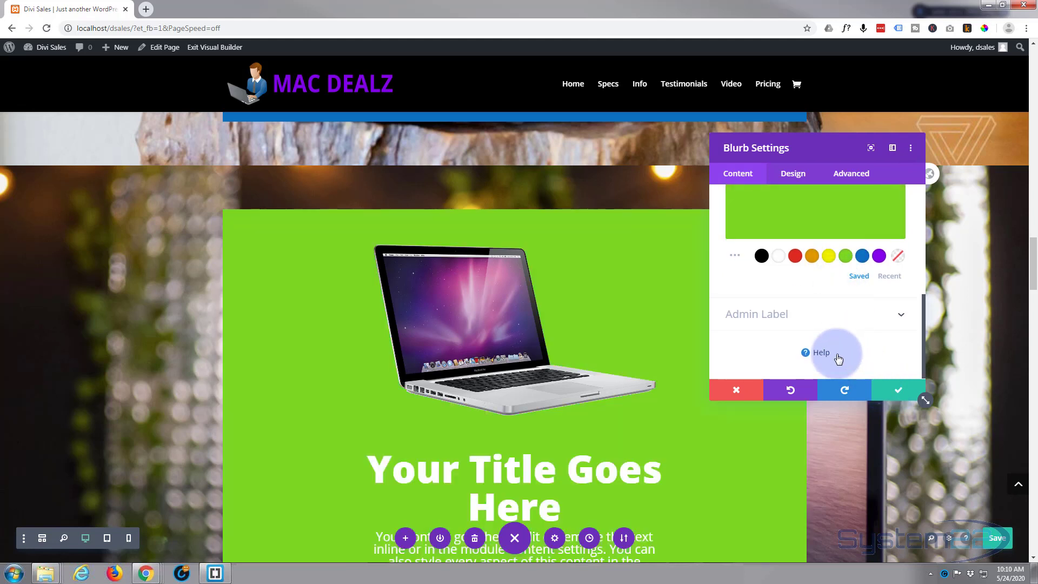
pyautogui.scroll(5, 838, 351)
# Step: Insert the laptop-on-a-table photo as the blurb image and save the blurb
pyautogui.click(818, 261)
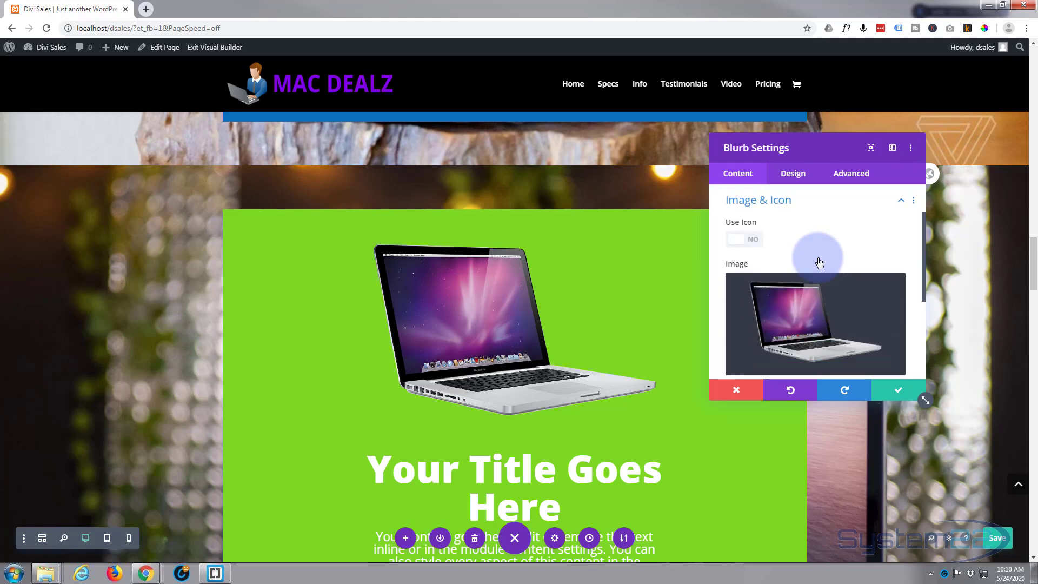
pyautogui.click(822, 328)
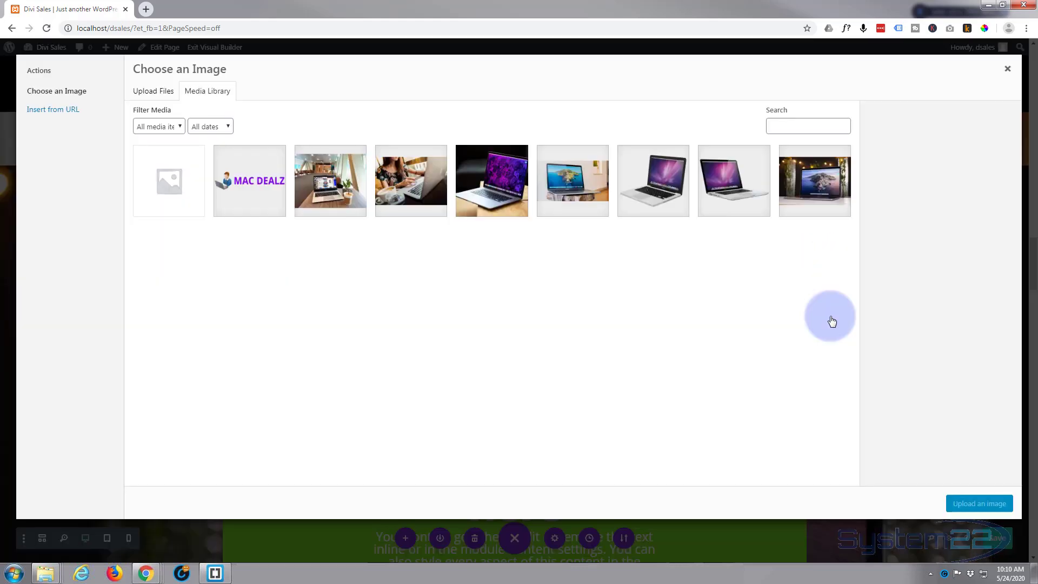
pyautogui.click(340, 163)
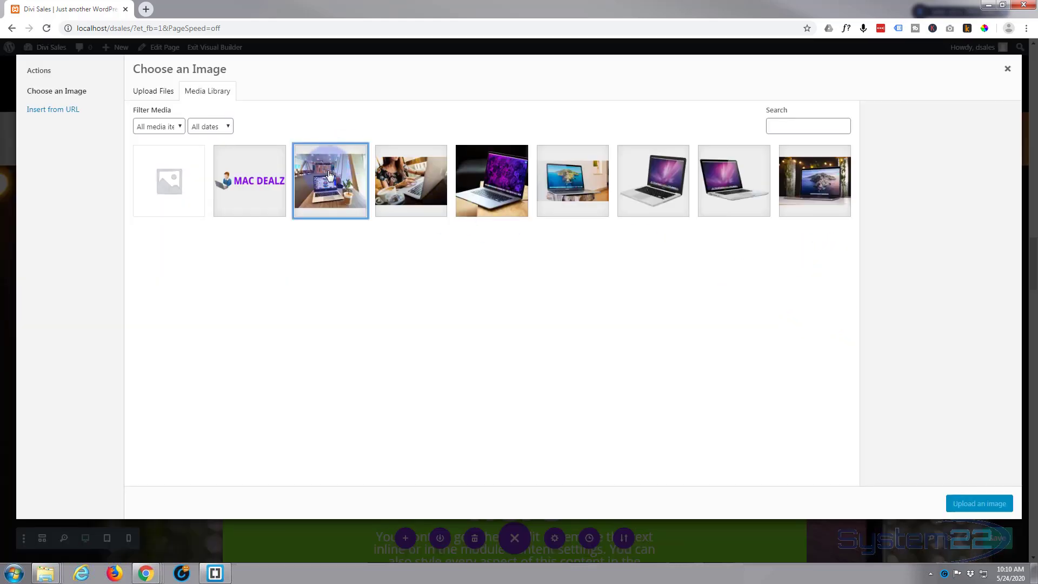
pyautogui.click(979, 504)
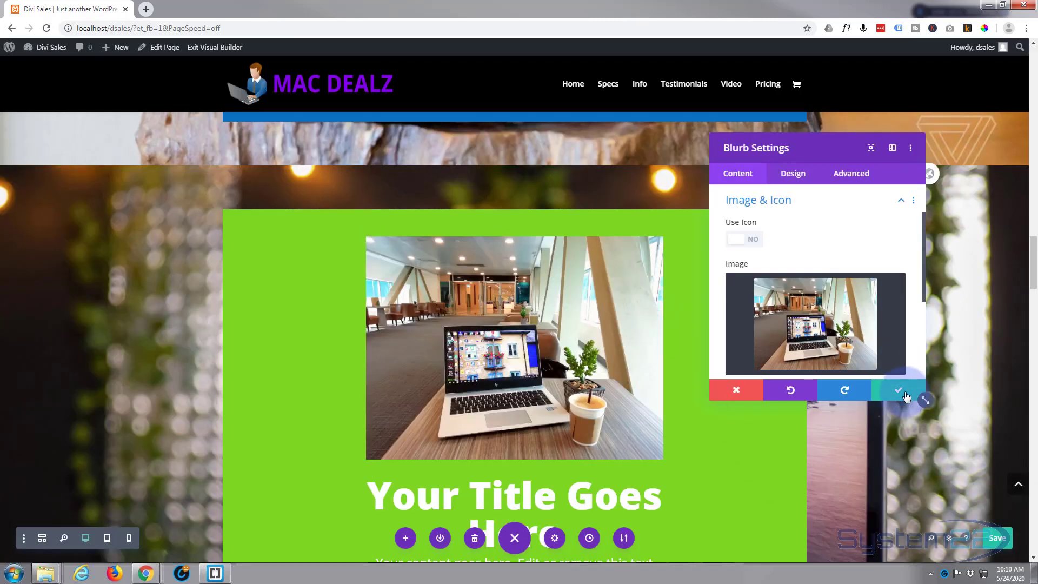
pyautogui.click(906, 398)
# Step: Set the purple section's visibility to Disable on Tablet and Phone and save
pyautogui.scroll(6, 721, 384)
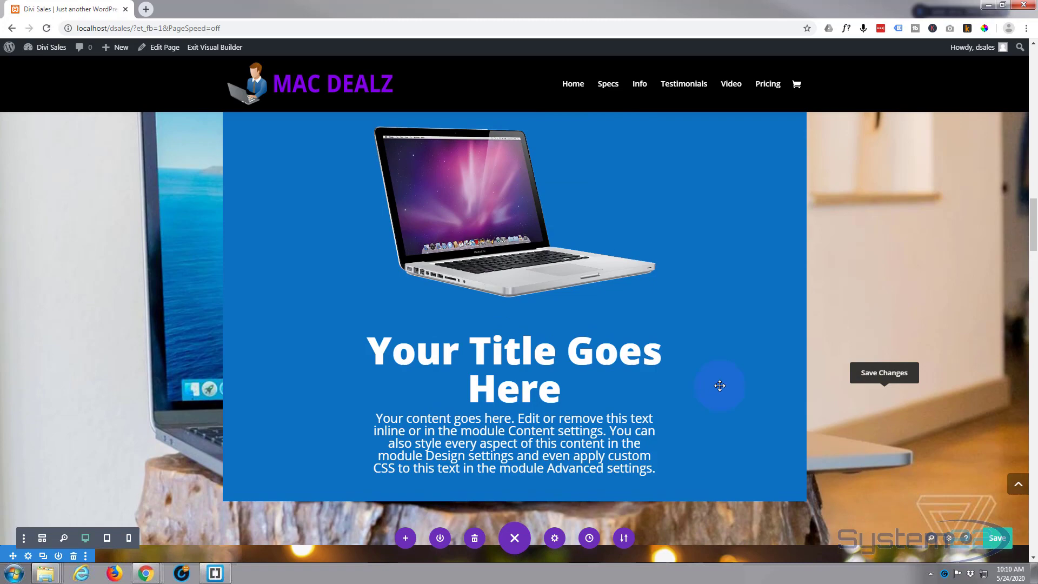
pyautogui.scroll(10, 720, 386)
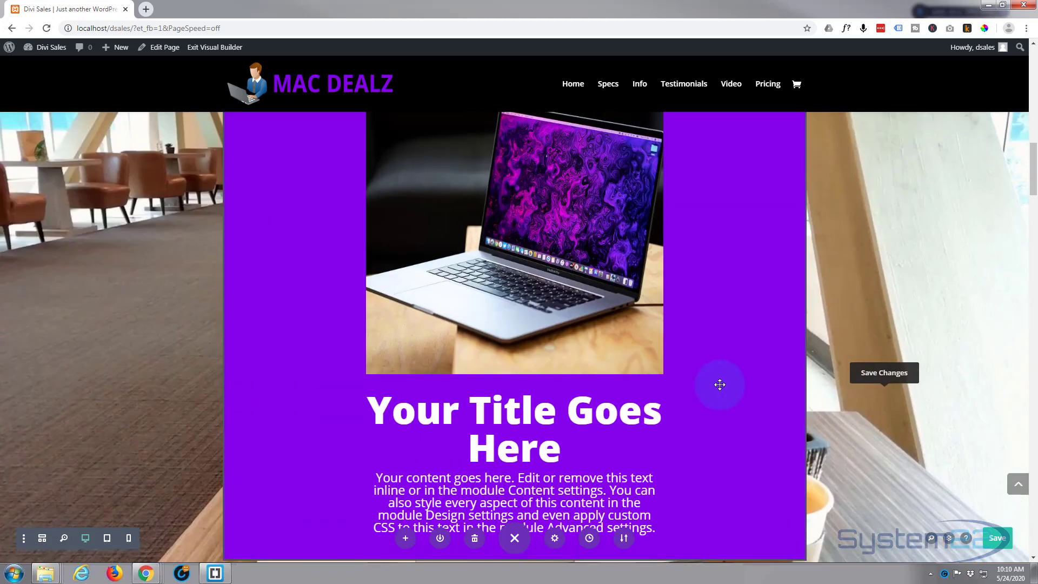
pyautogui.scroll(3, 700, 344)
pyautogui.scroll(-5, 705, 353)
pyautogui.scroll(-9, 706, 353)
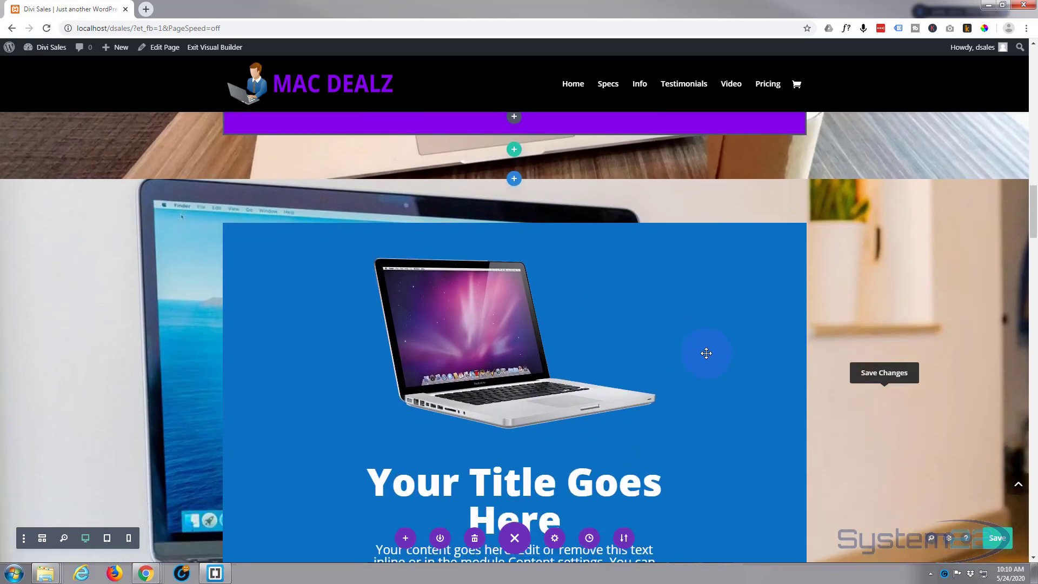
pyautogui.scroll(3, 706, 353)
pyautogui.scroll(10, 706, 354)
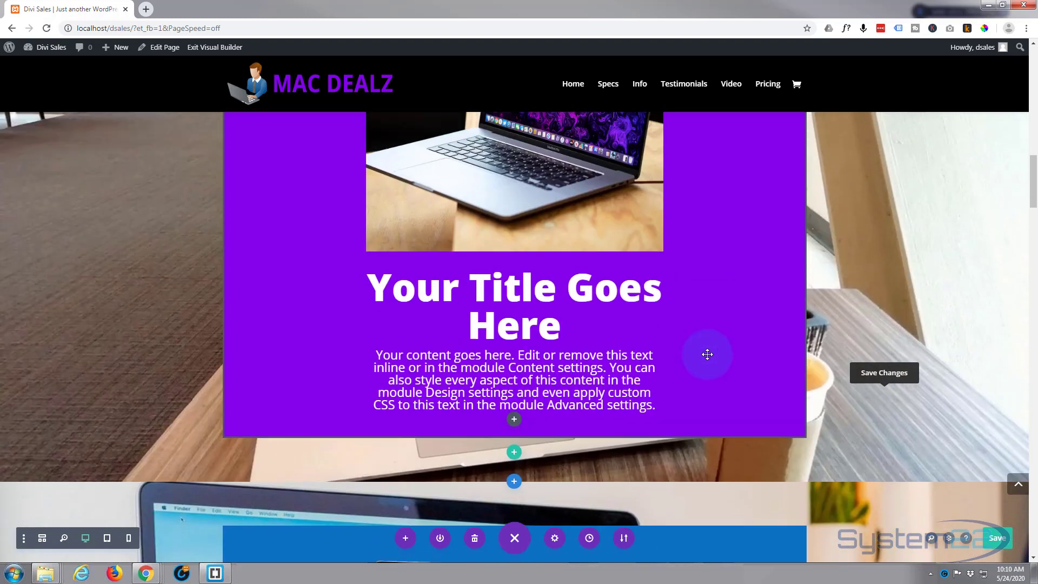
pyautogui.scroll(3, 455, 294)
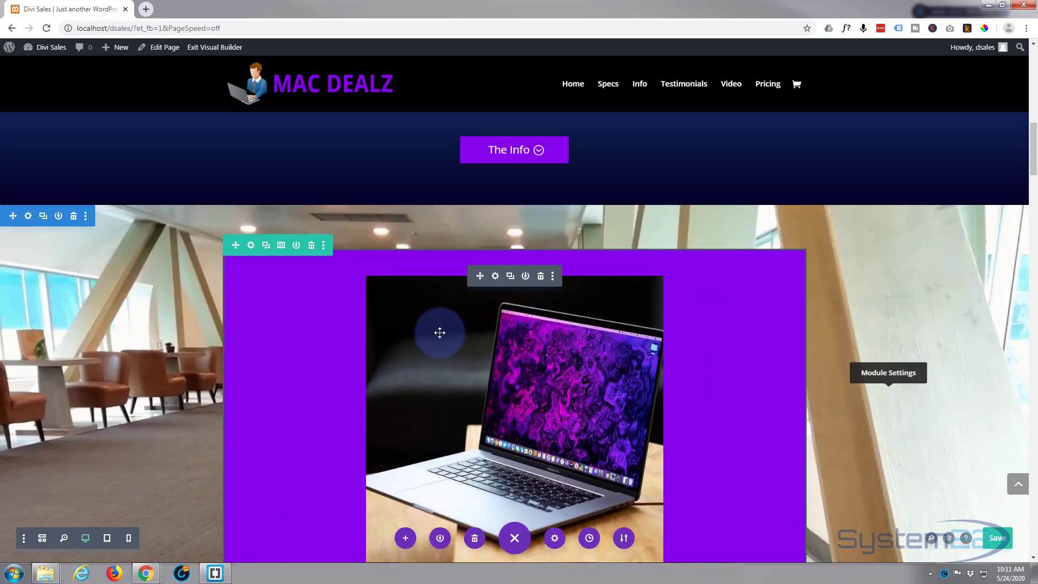
pyautogui.click(28, 216)
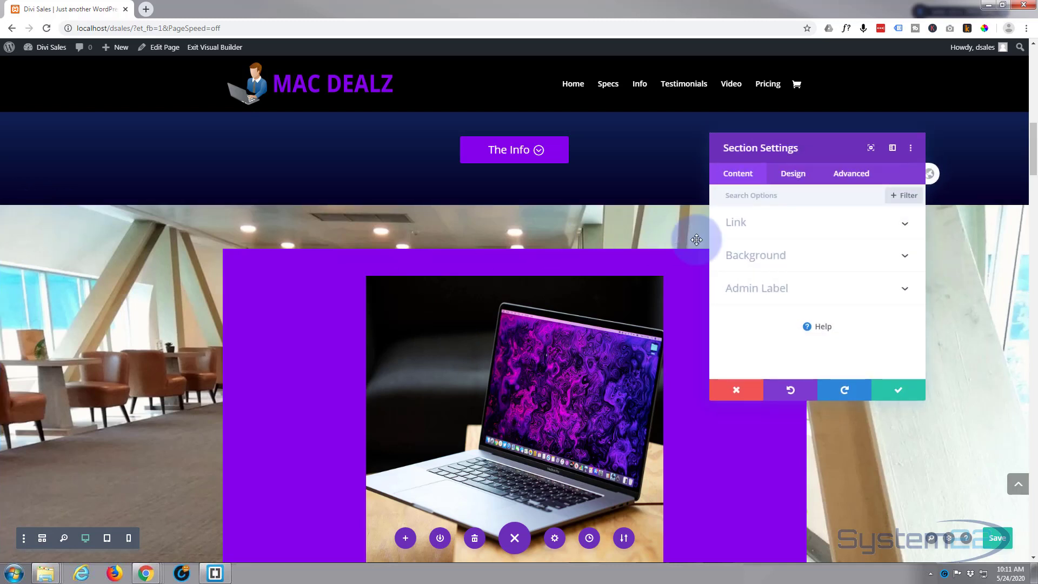
pyautogui.click(845, 180)
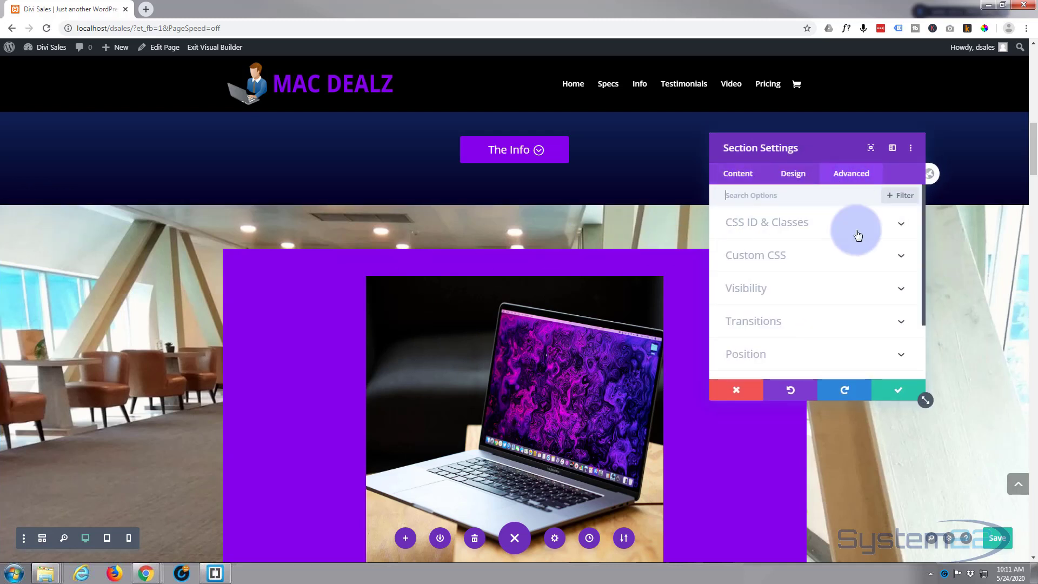
pyautogui.click(829, 283)
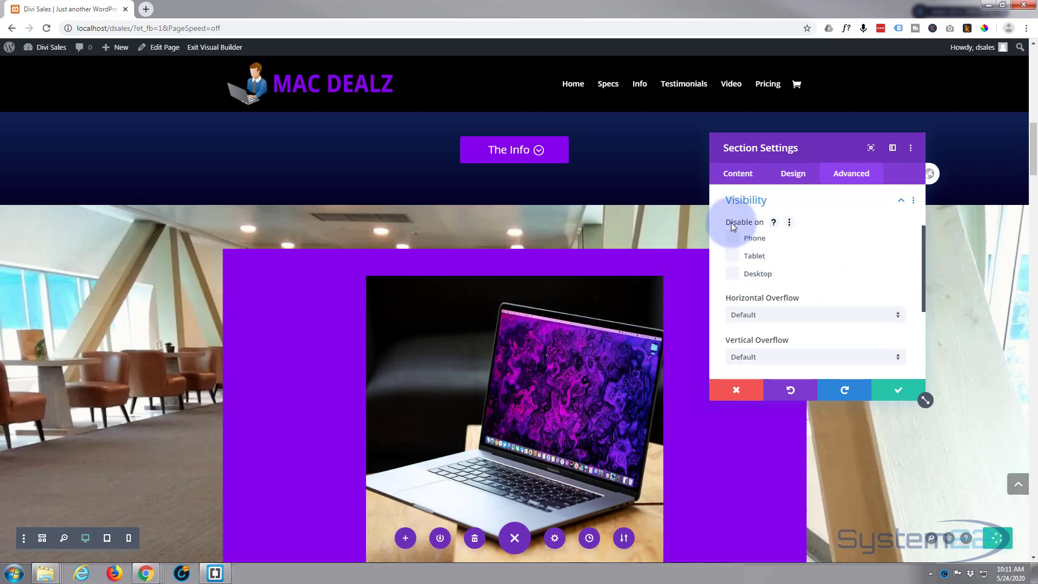
pyautogui.click(732, 255)
pyautogui.click(732, 238)
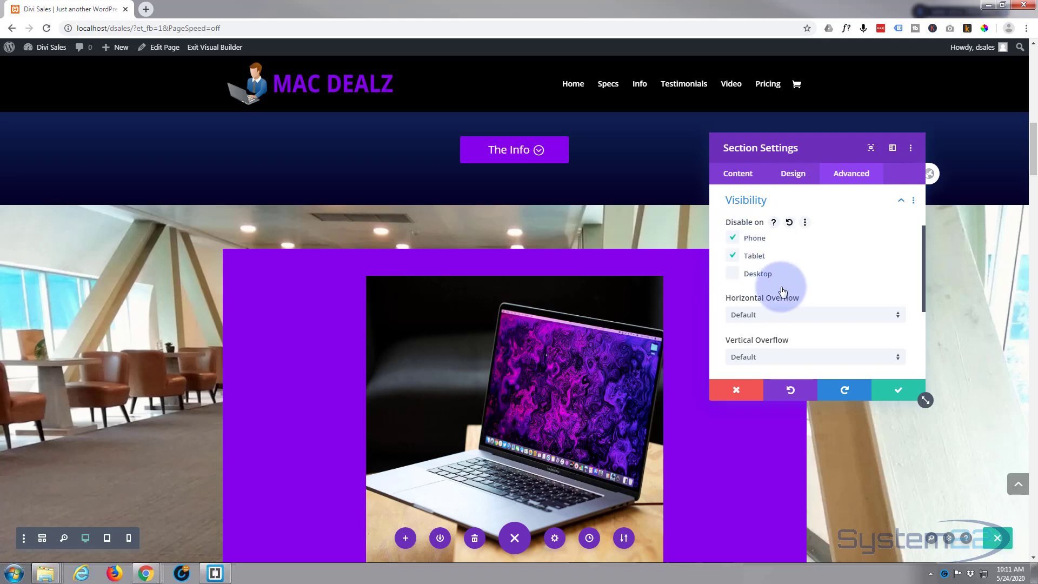
pyautogui.click(898, 394)
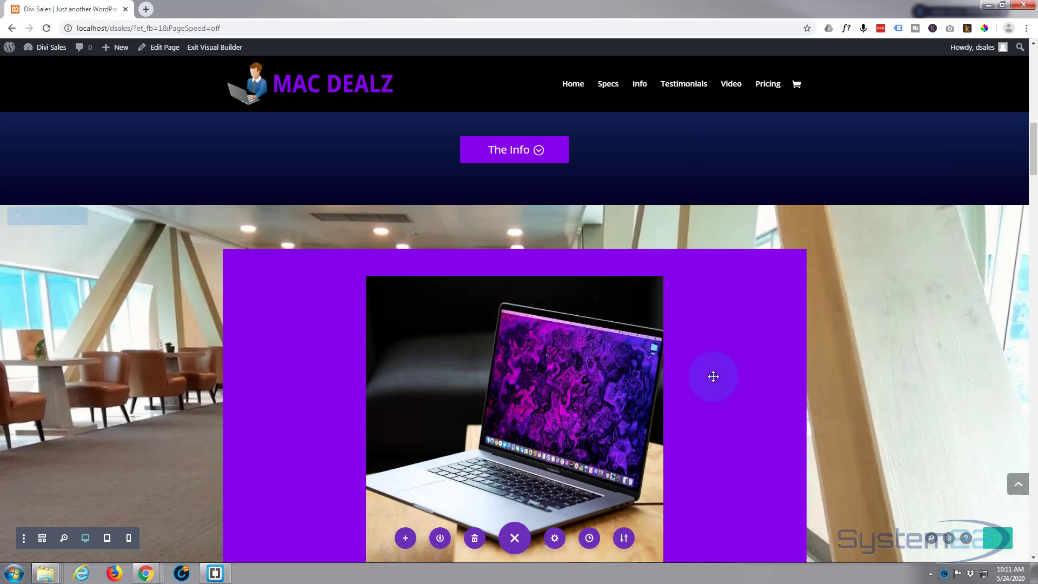
pyautogui.scroll(-5, 665, 357)
# Step: Tick Disable on Phone and Desktop in the blue section's visibility settings
pyautogui.scroll(-6, 665, 362)
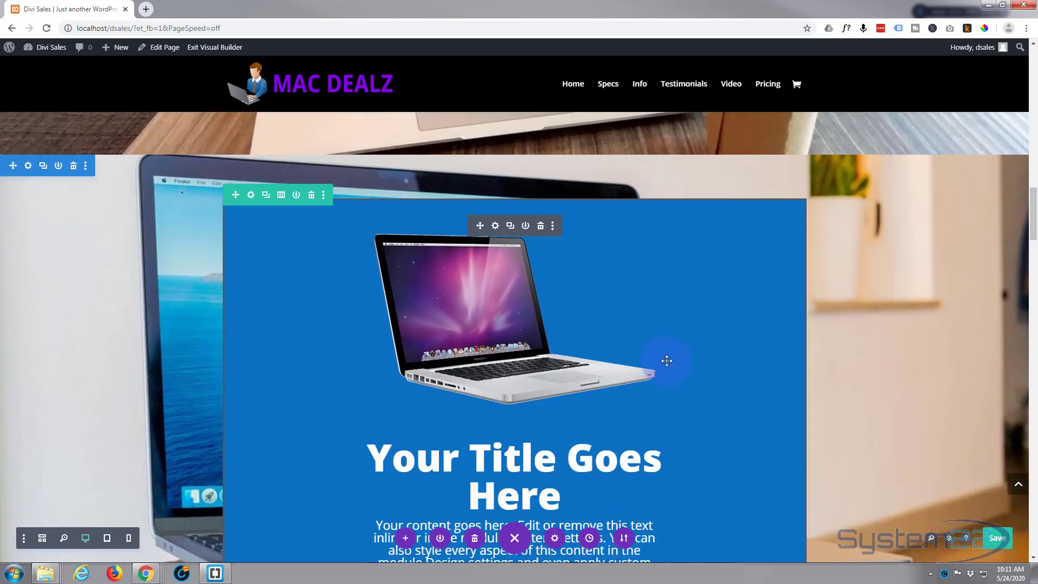
pyautogui.click(29, 166)
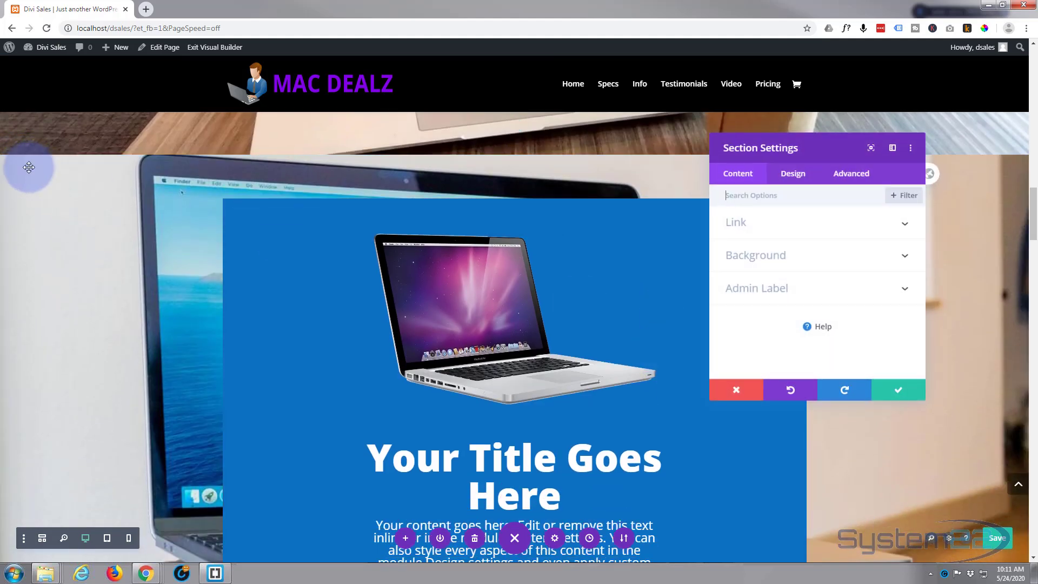
pyautogui.click(856, 175)
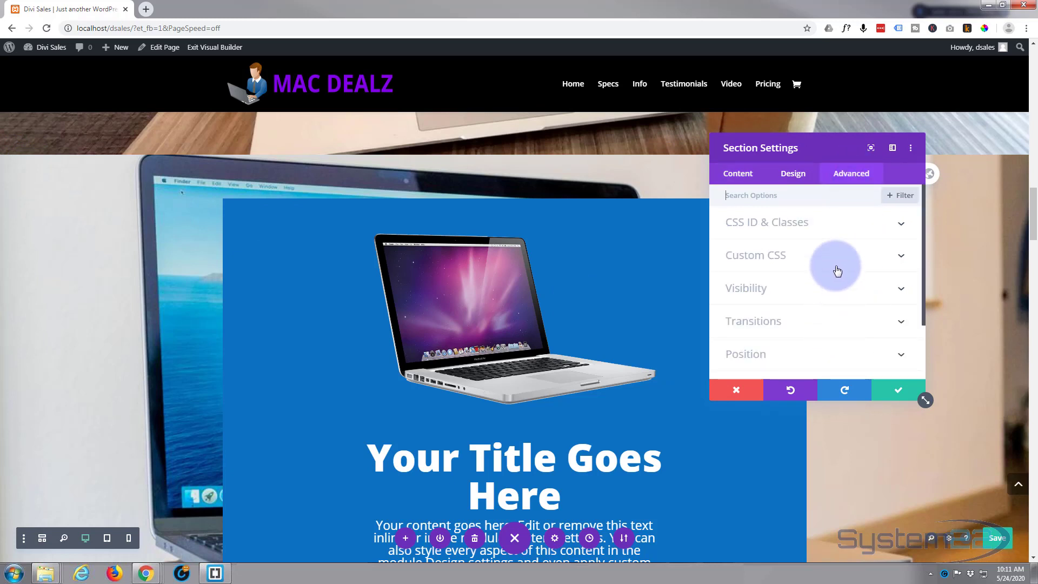
pyautogui.click(824, 286)
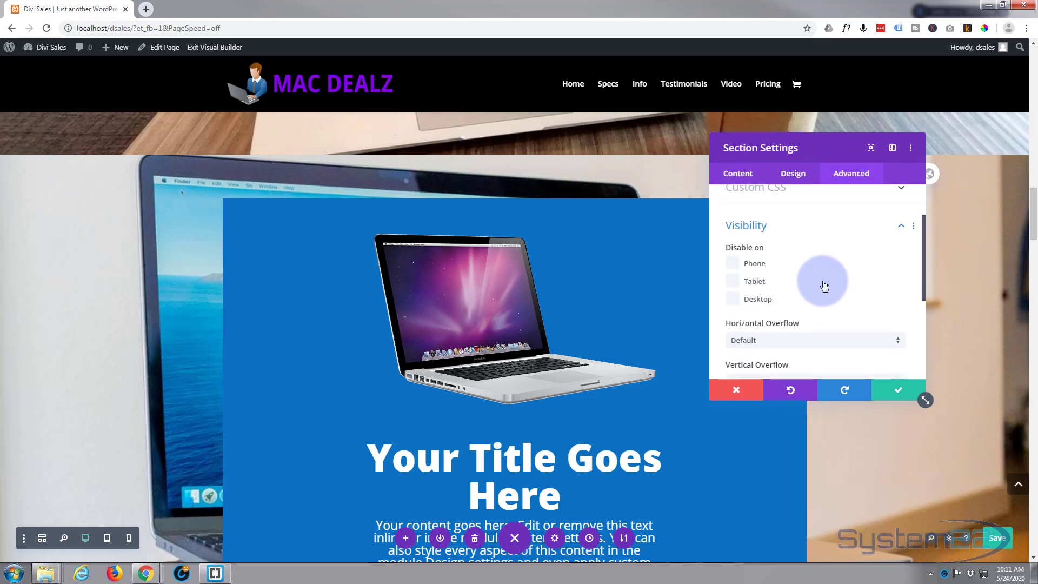
pyautogui.click(733, 238)
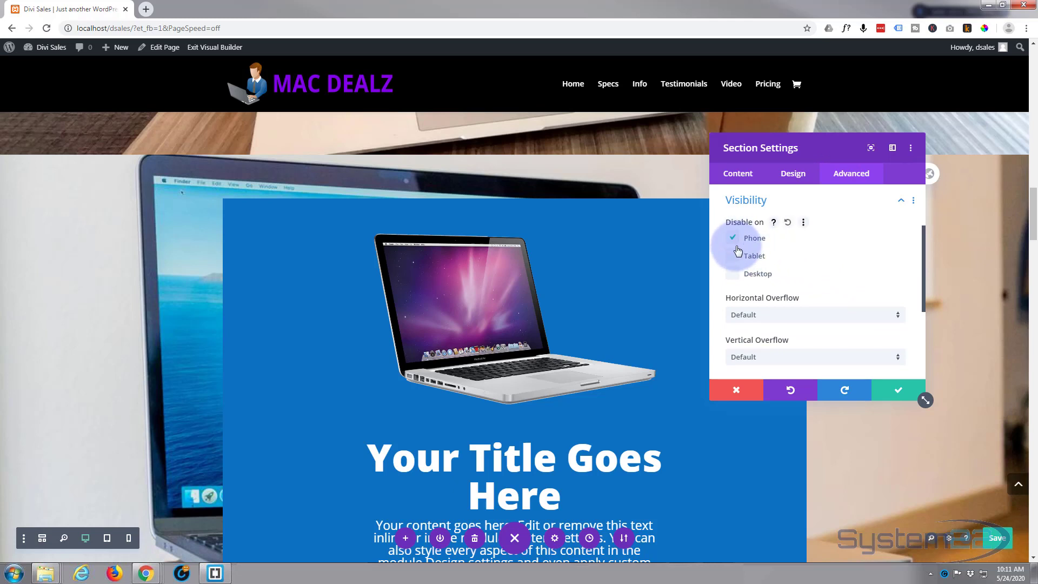
pyautogui.click(734, 274)
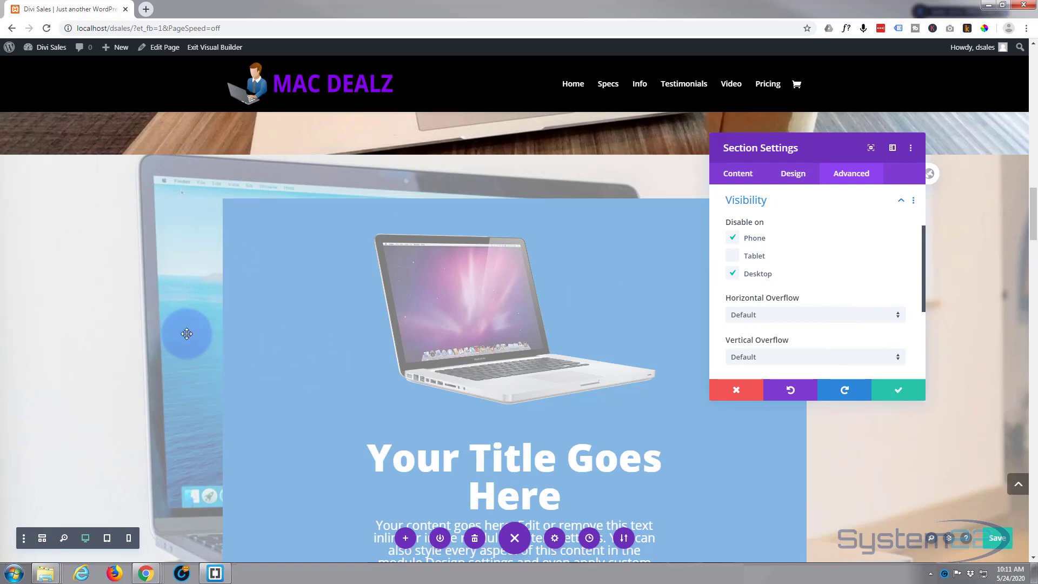
# Step: Save the blue section's visibility settings
pyautogui.click(905, 399)
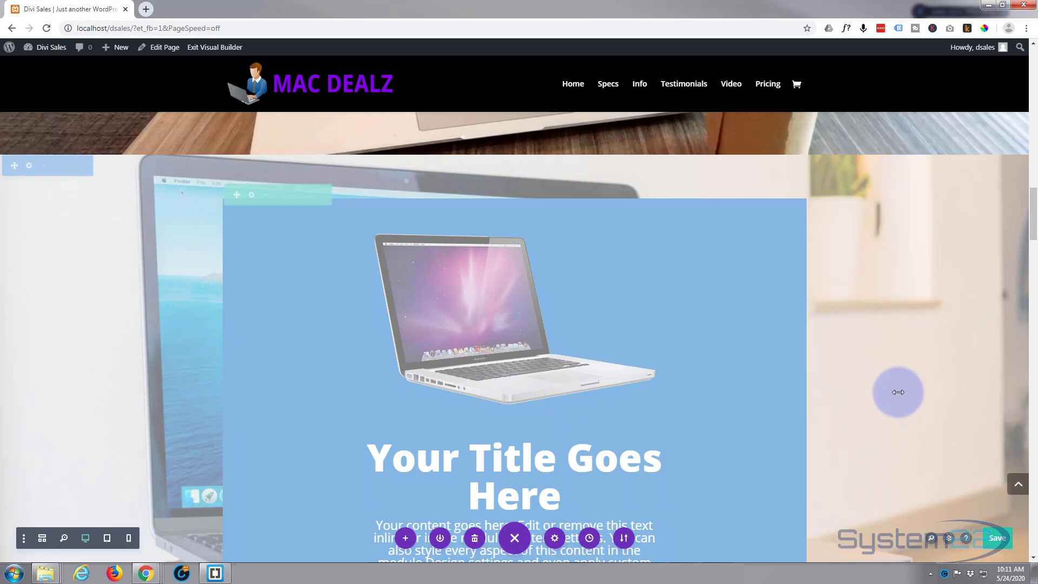
pyautogui.scroll(-5, 895, 391)
pyautogui.scroll(-5, 895, 390)
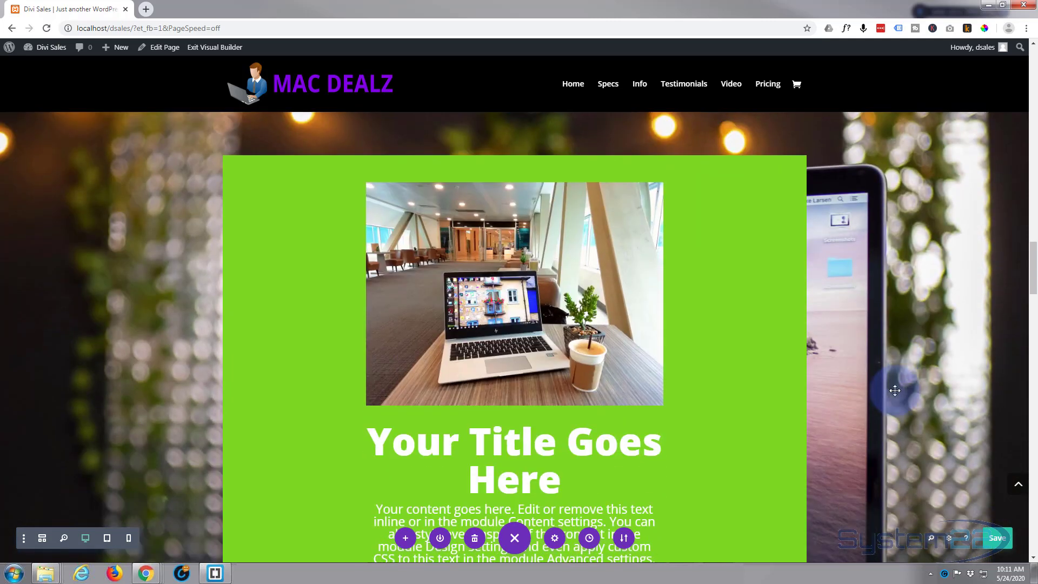
pyautogui.scroll(1, 897, 390)
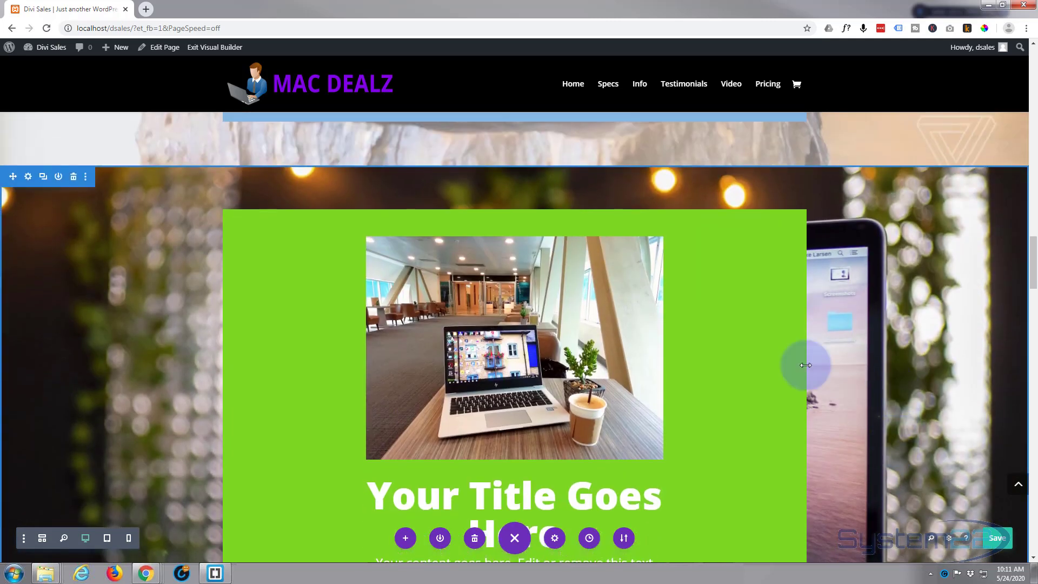
# Step: Disable the green section on tablet and desktop, save, and scroll back up
pyautogui.click(28, 177)
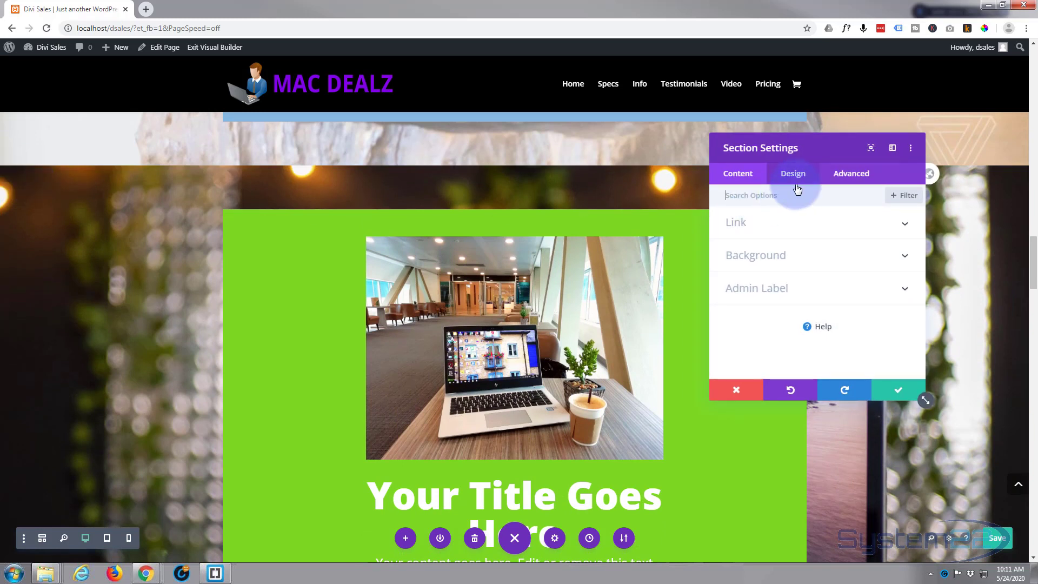
pyautogui.click(840, 174)
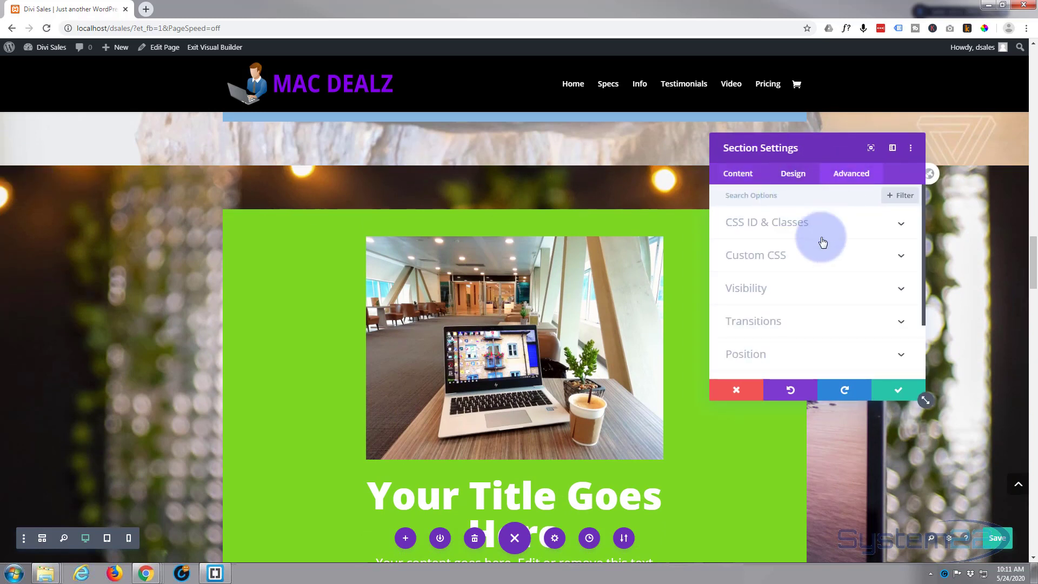
pyautogui.click(816, 282)
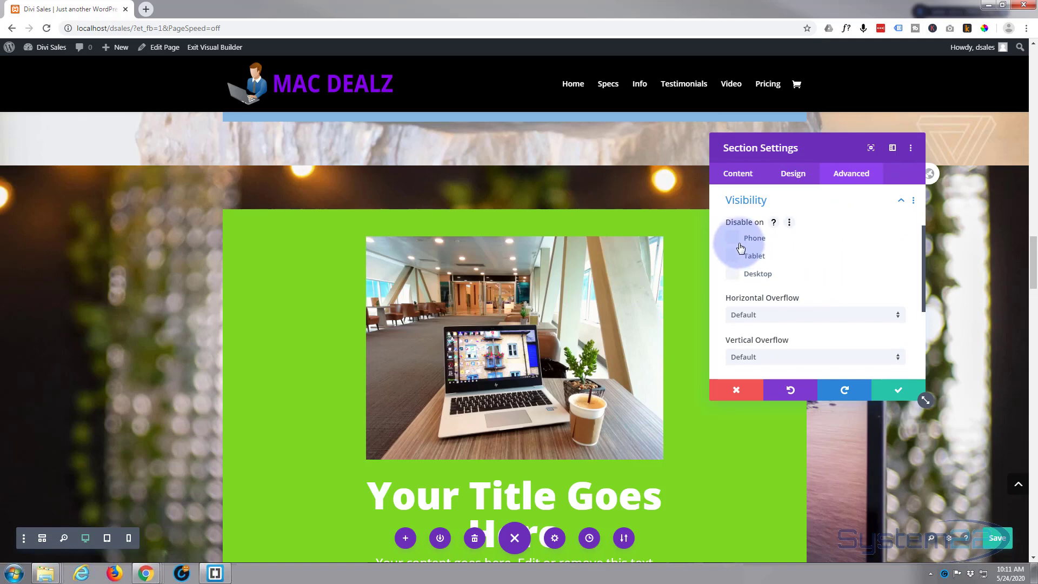
pyautogui.click(733, 274)
pyautogui.click(900, 393)
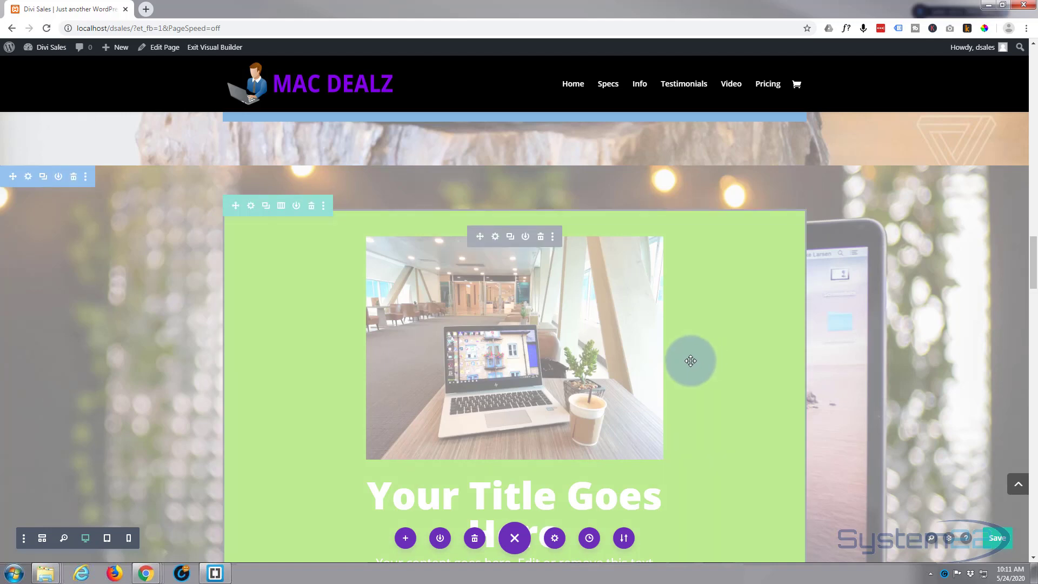
pyautogui.scroll(5, 880, 364)
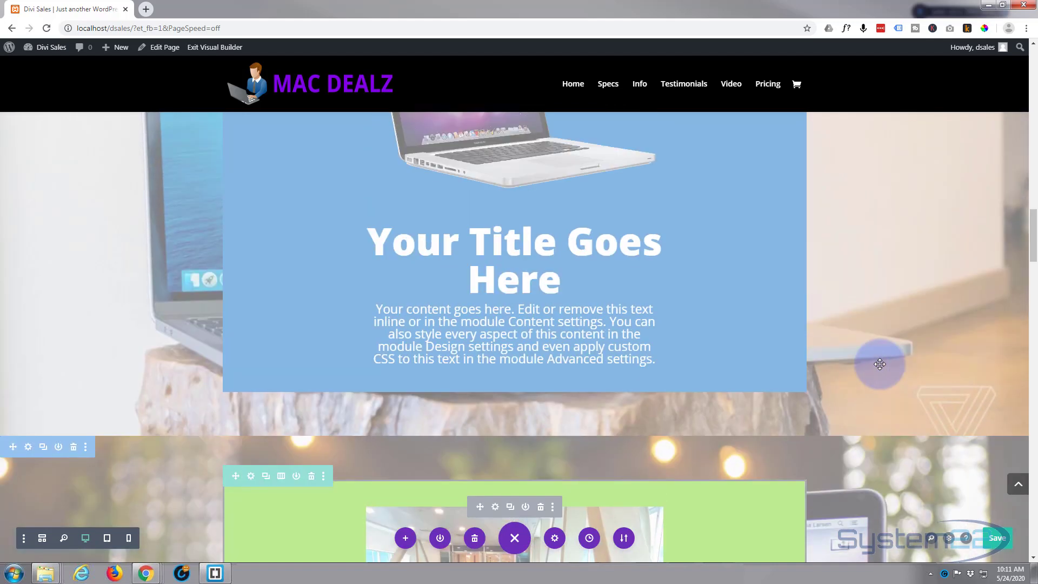
pyautogui.scroll(10, 880, 364)
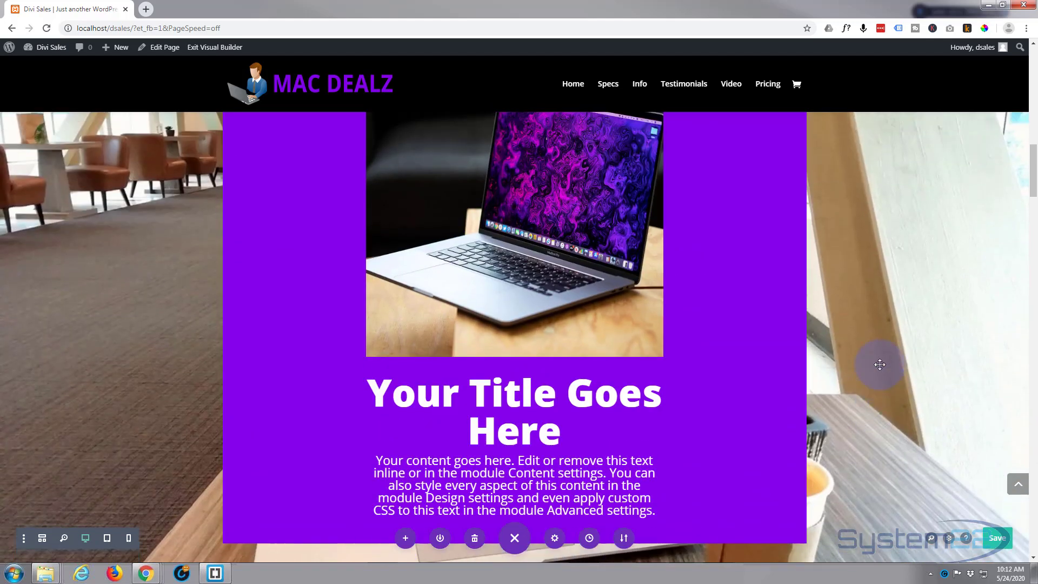
pyautogui.scroll(3, 880, 364)
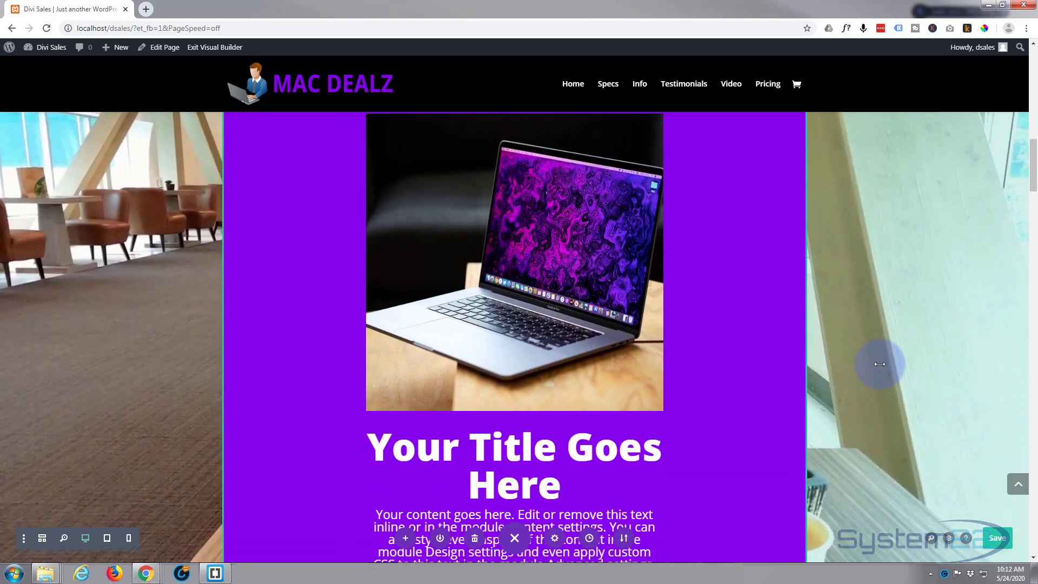
pyautogui.scroll(1, 880, 364)
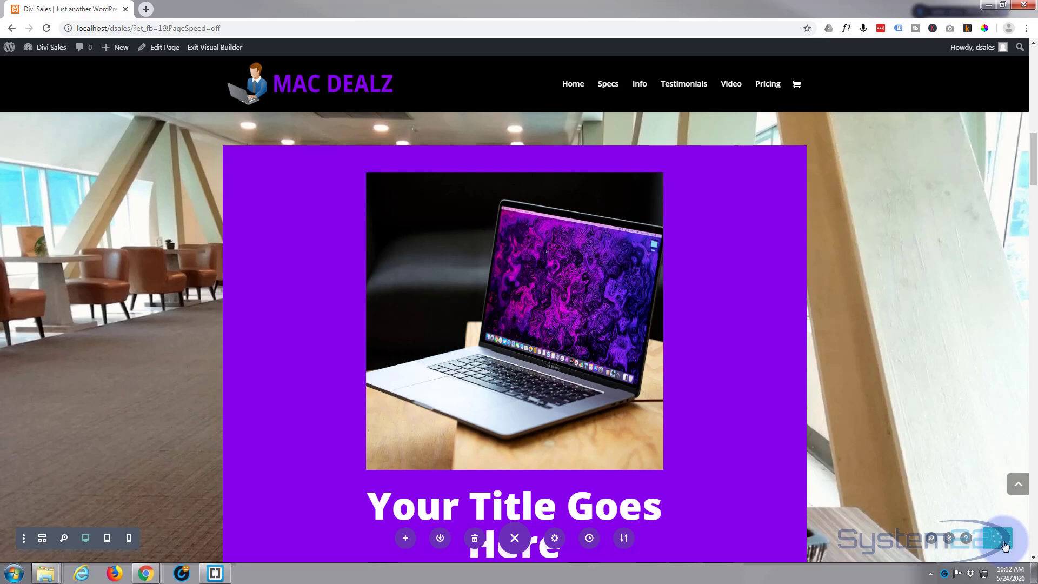
# Step: Exit the builder and scroll the live desktop page to the purple laptop section
pyautogui.click(208, 49)
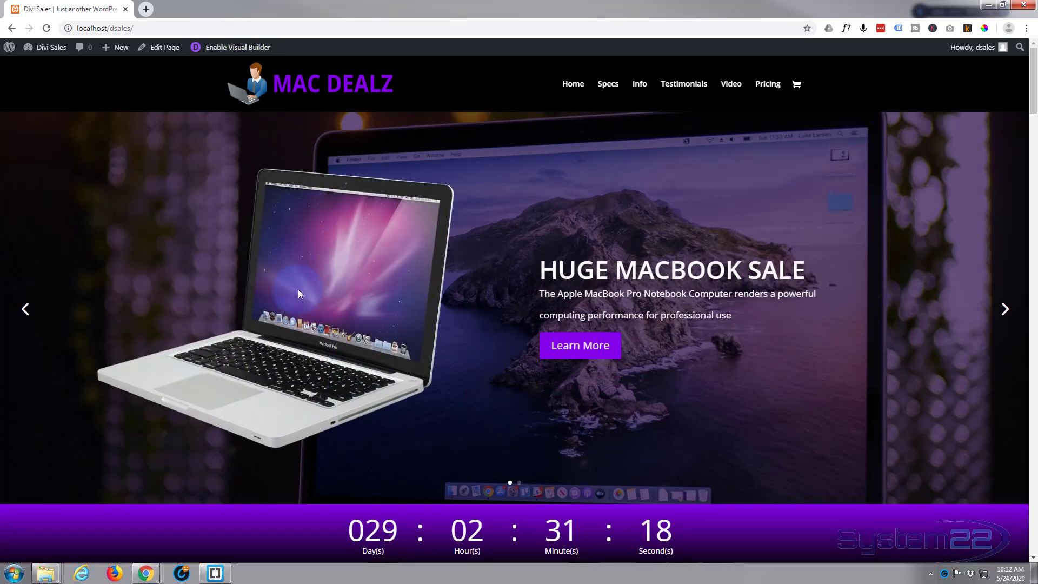
pyautogui.scroll(-10, 299, 292)
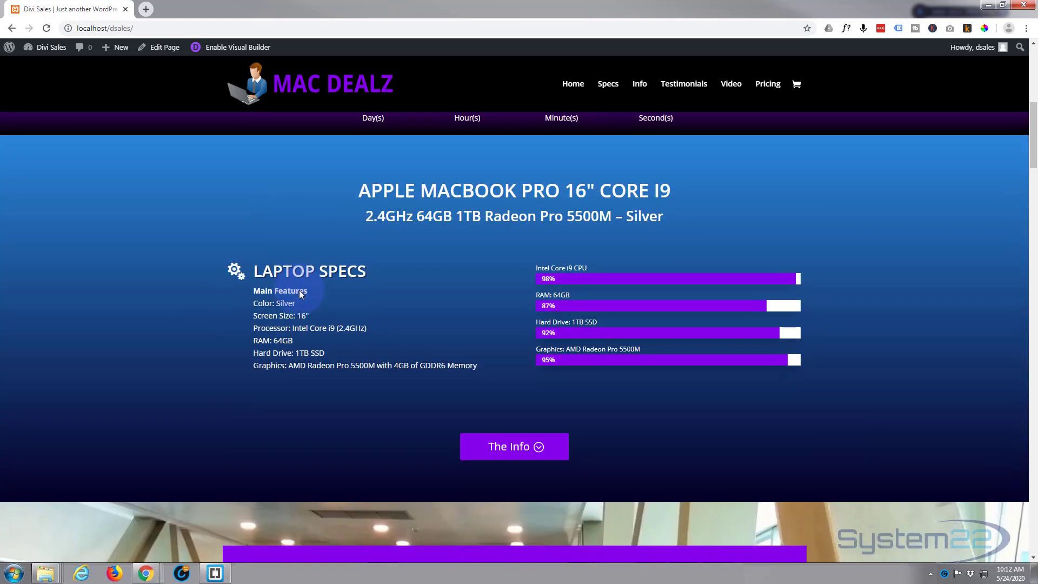
pyautogui.scroll(-5, 300, 289)
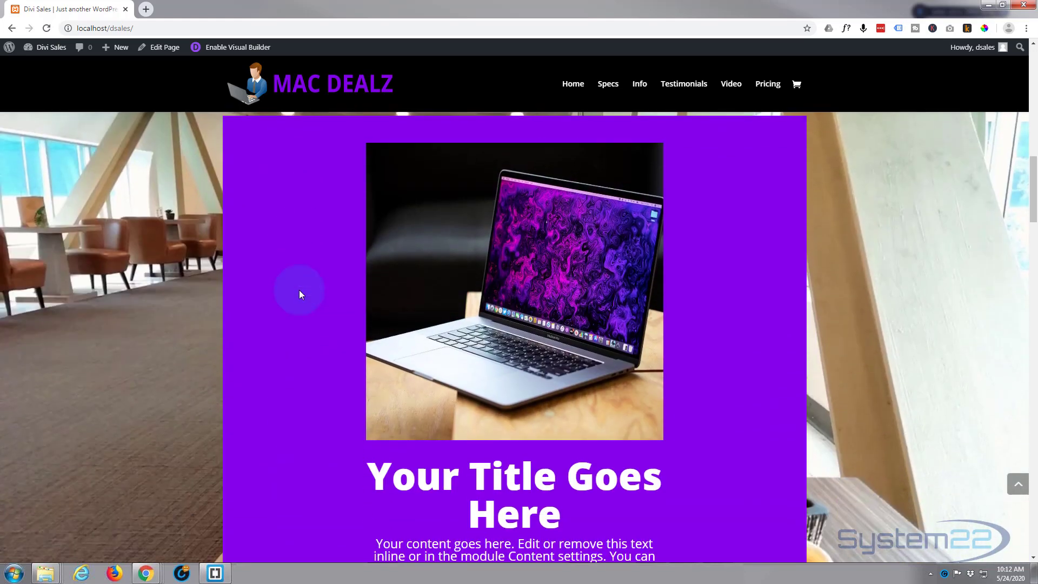
pyautogui.scroll(1, 299, 289)
pyautogui.scroll(-1, 299, 287)
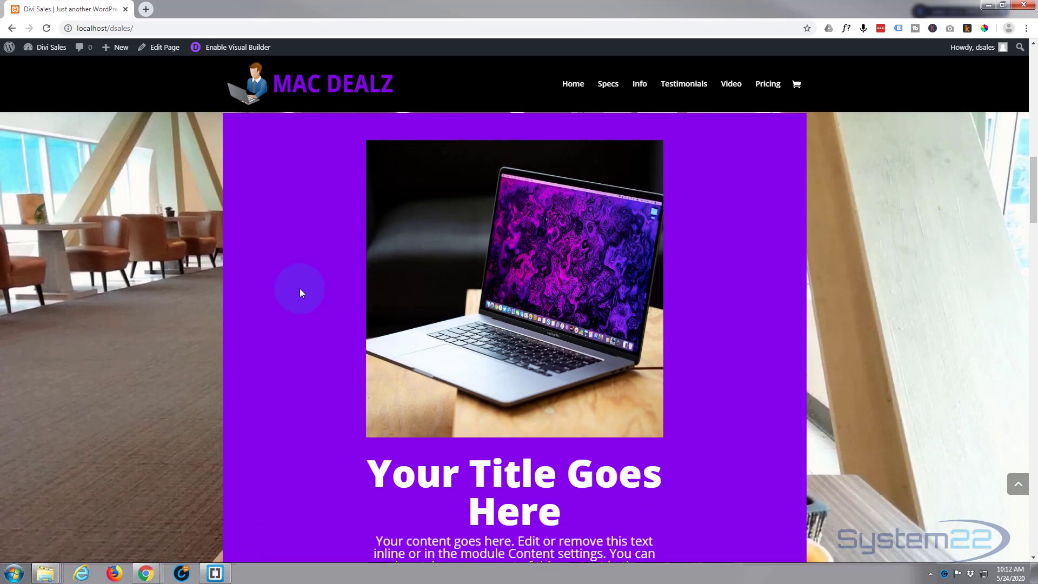
pyautogui.scroll(1, 300, 288)
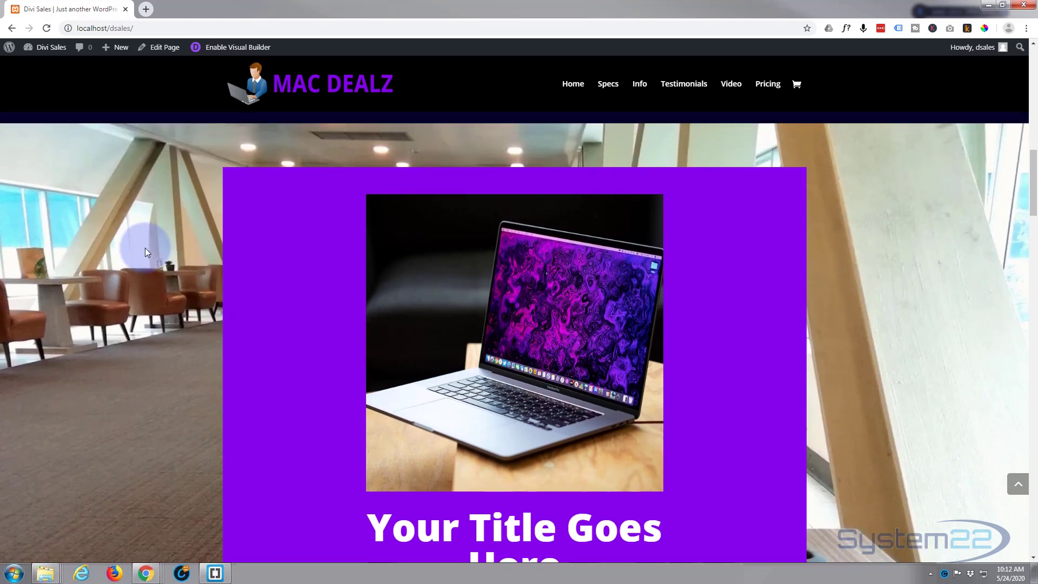
# Step: Open DevTools, enlarge the preview area, and preview the page as iPhone X to check the green section
pyautogui.press('F12')
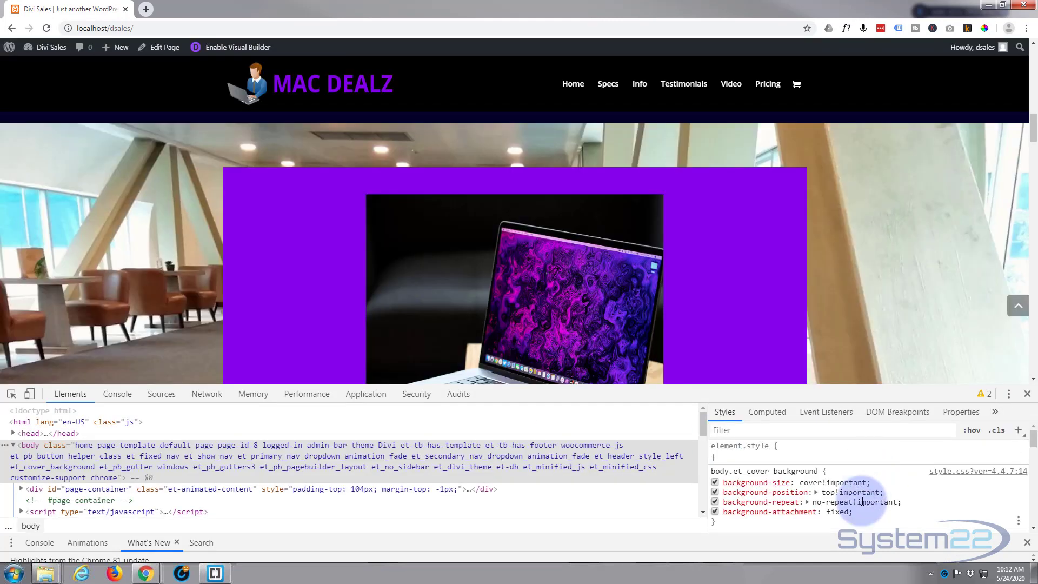
pyautogui.moveTo(656, 387); pyautogui.dragTo(272, 508)
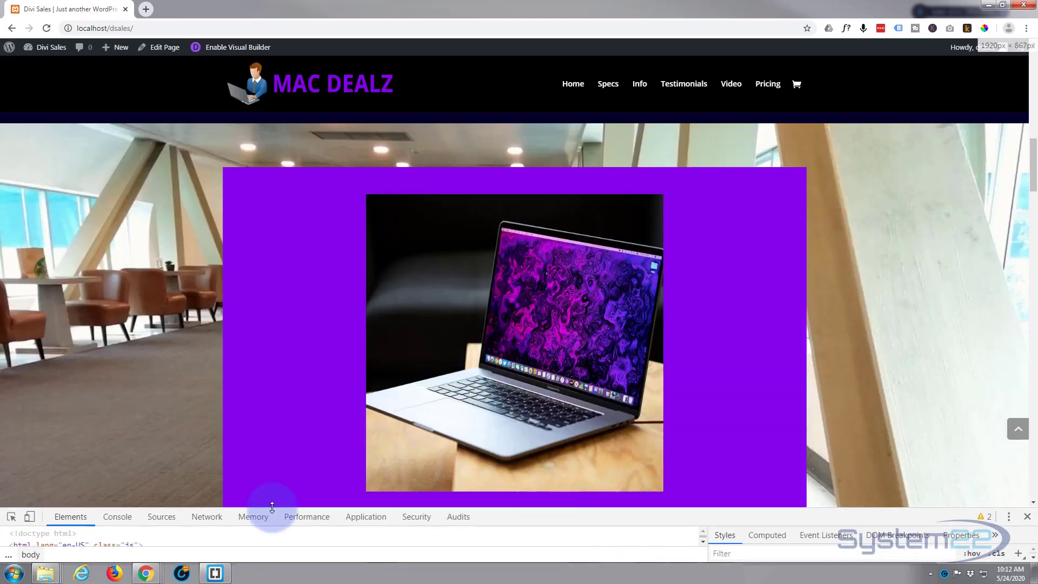
pyautogui.click(29, 517)
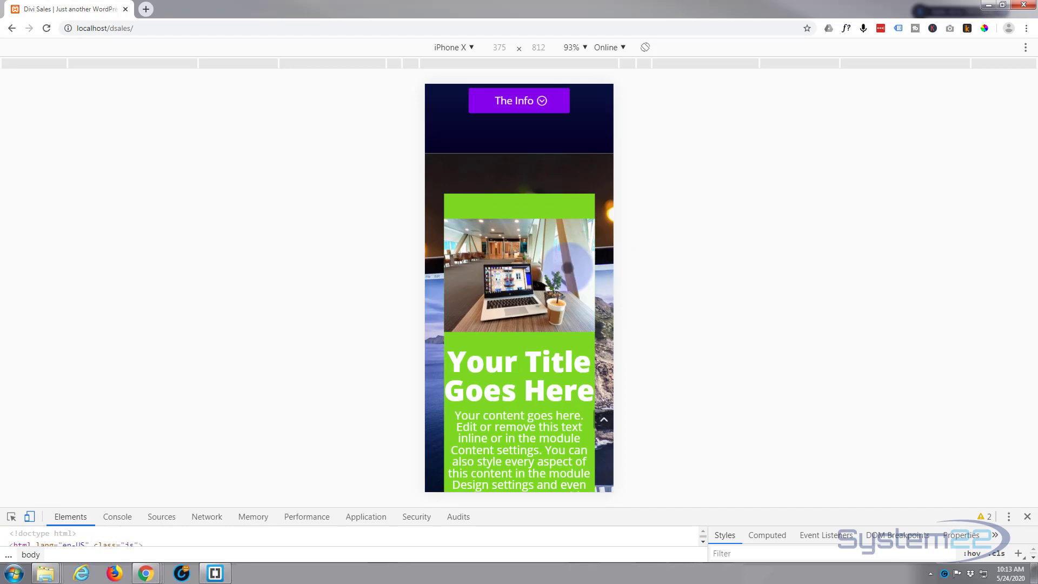
pyautogui.scroll(-5, 506, 222)
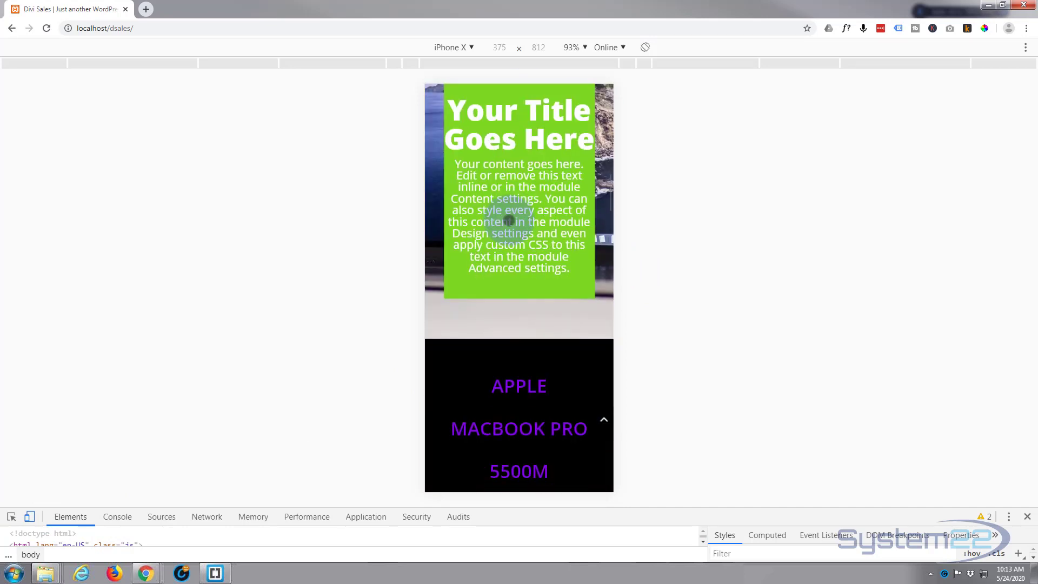
pyautogui.scroll(4, 510, 222)
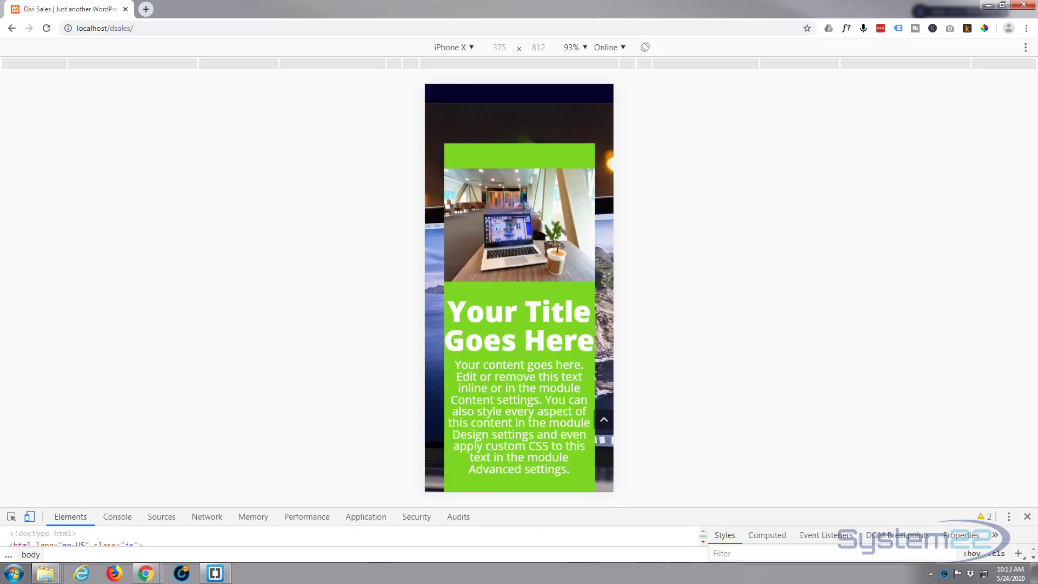
pyautogui.scroll(1, 506, 222)
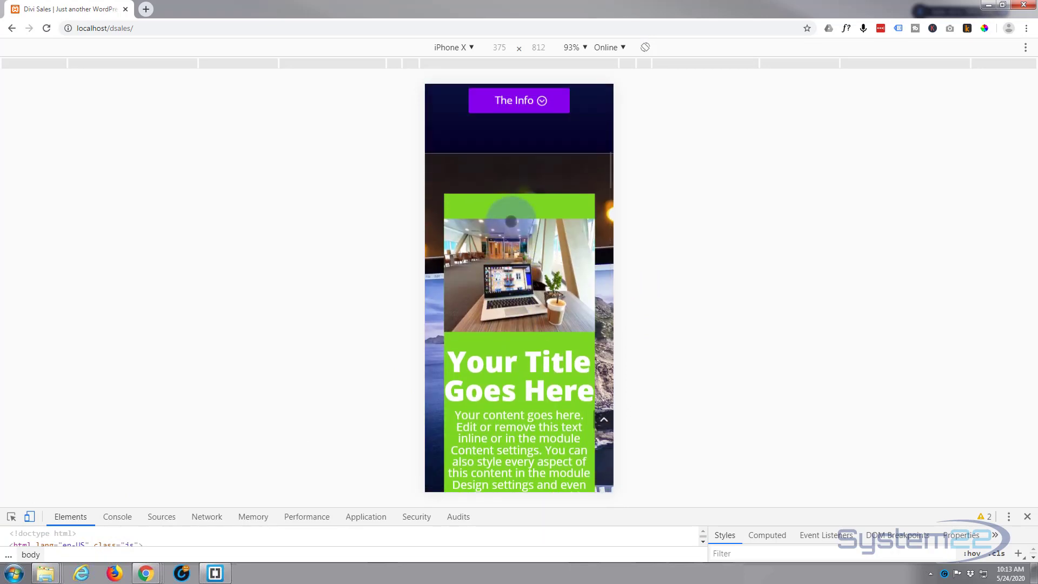
# Step: Switch the emulated device to iPad to check the blue section, then return to desktop view
pyautogui.click(472, 47)
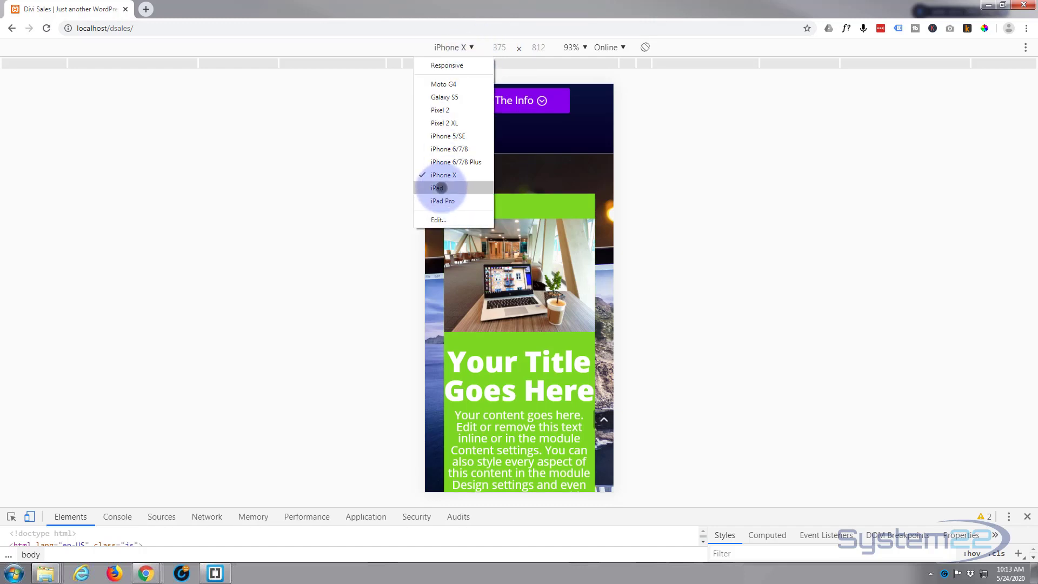
pyautogui.click(438, 188)
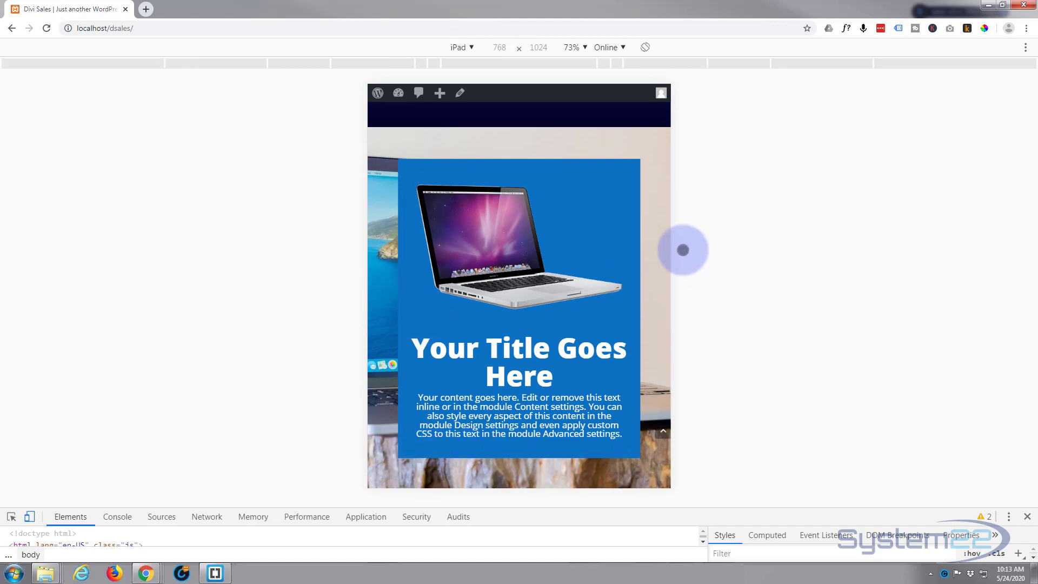
pyautogui.scroll(-5, 608, 260)
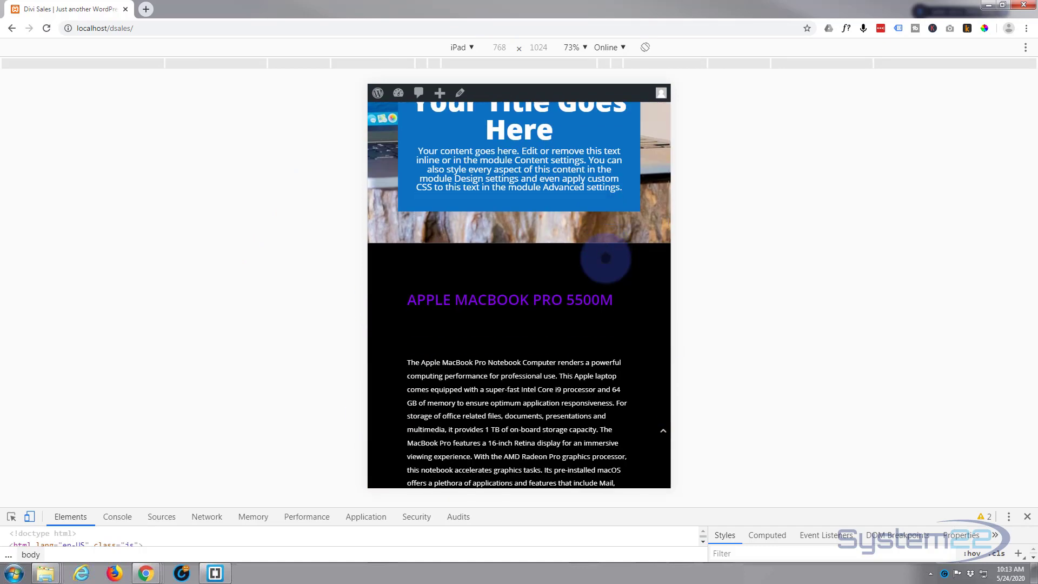
pyautogui.scroll(3, 607, 259)
pyautogui.scroll(2, 606, 258)
pyautogui.scroll(-2, 605, 257)
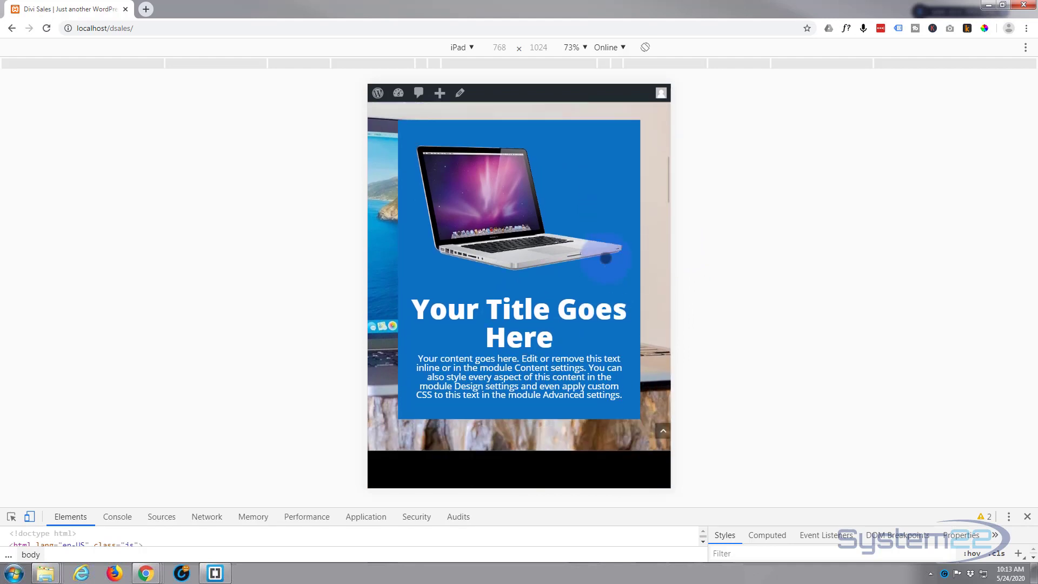
pyautogui.scroll(2, 606, 256)
pyautogui.scroll(-1, 589, 212)
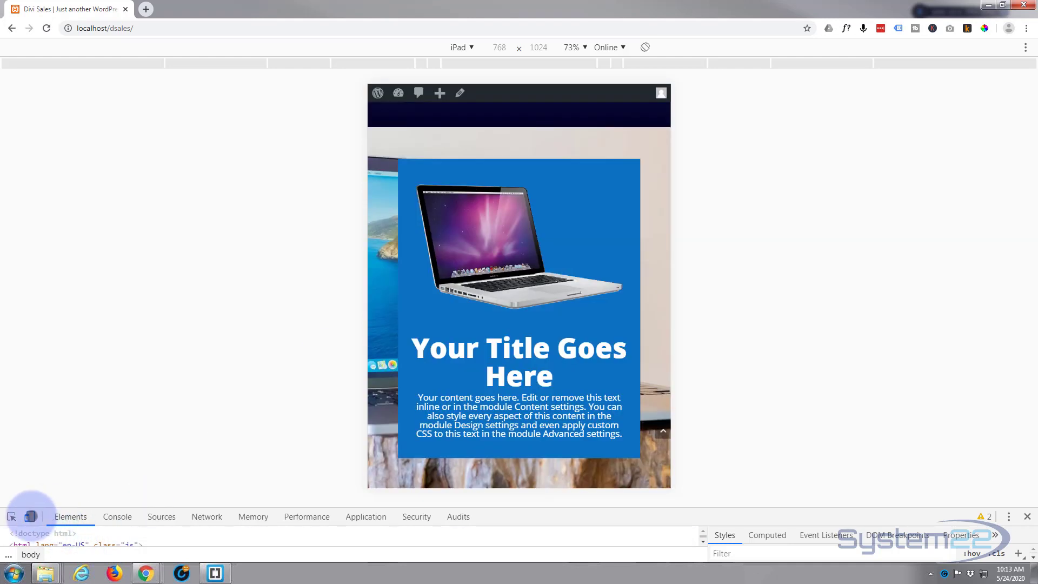
pyautogui.click(31, 516)
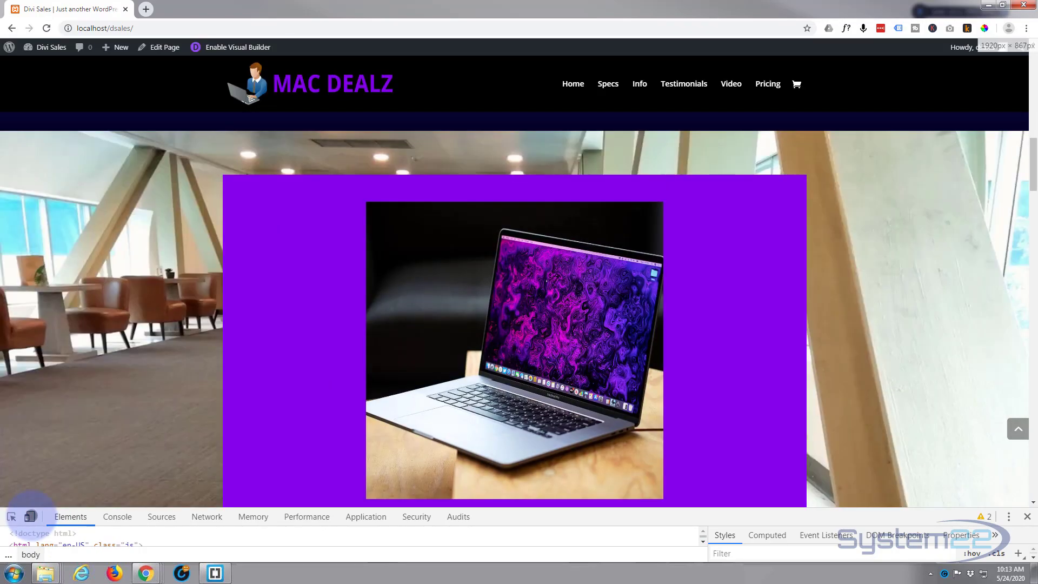
pyautogui.scroll(-10, 125, 286)
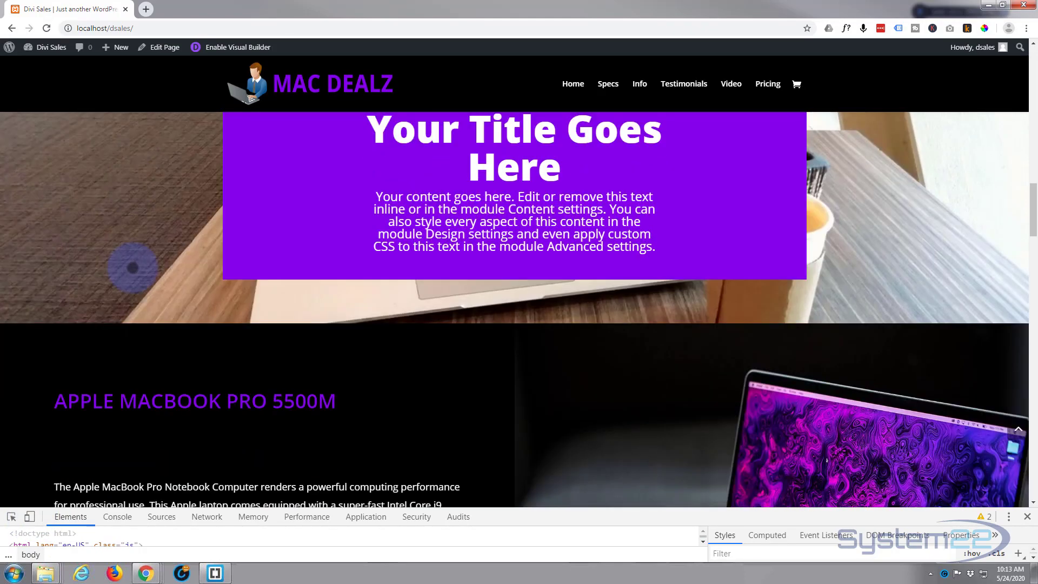
pyautogui.scroll(6, 133, 268)
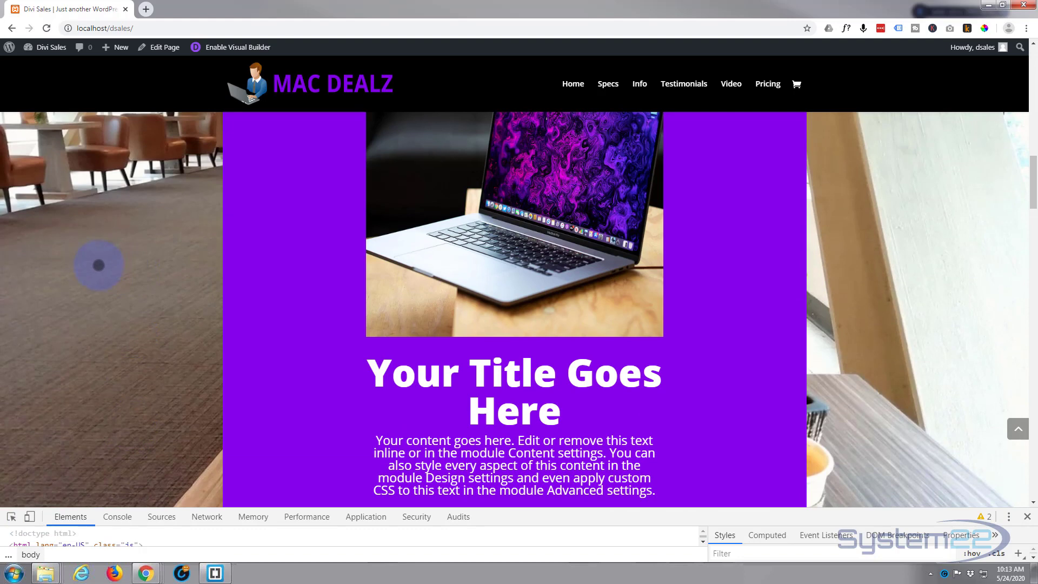
pyautogui.scroll(3, 99, 265)
pyautogui.scroll(-4, 99, 265)
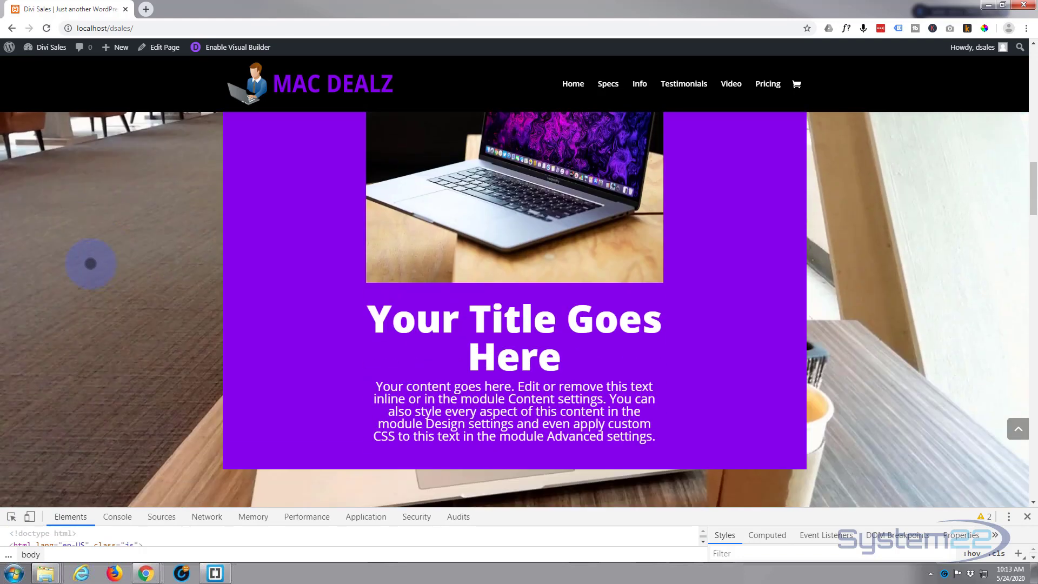
pyautogui.scroll(1, 130, 247)
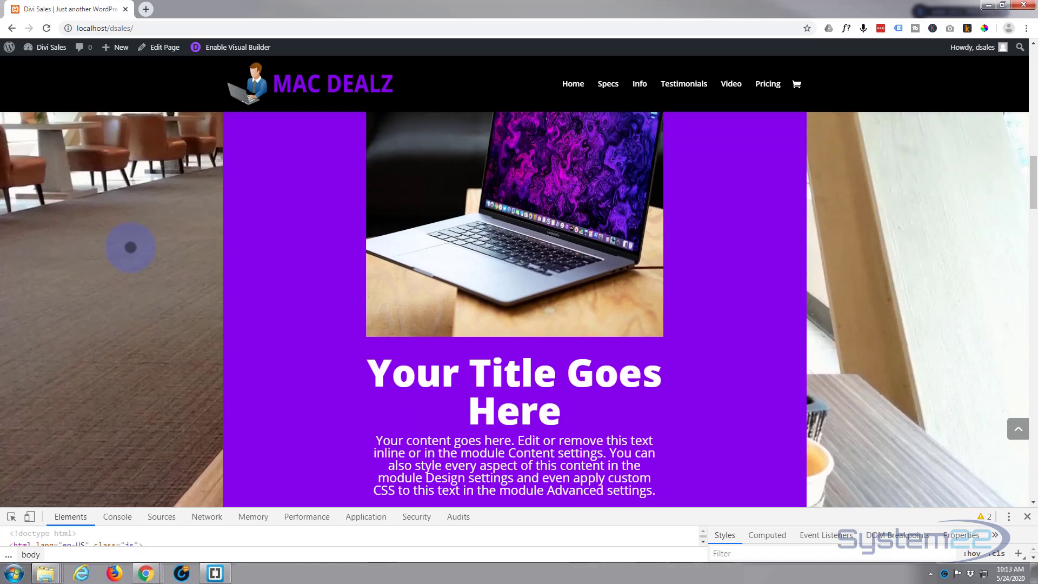
pyautogui.scroll(-5, 130, 248)
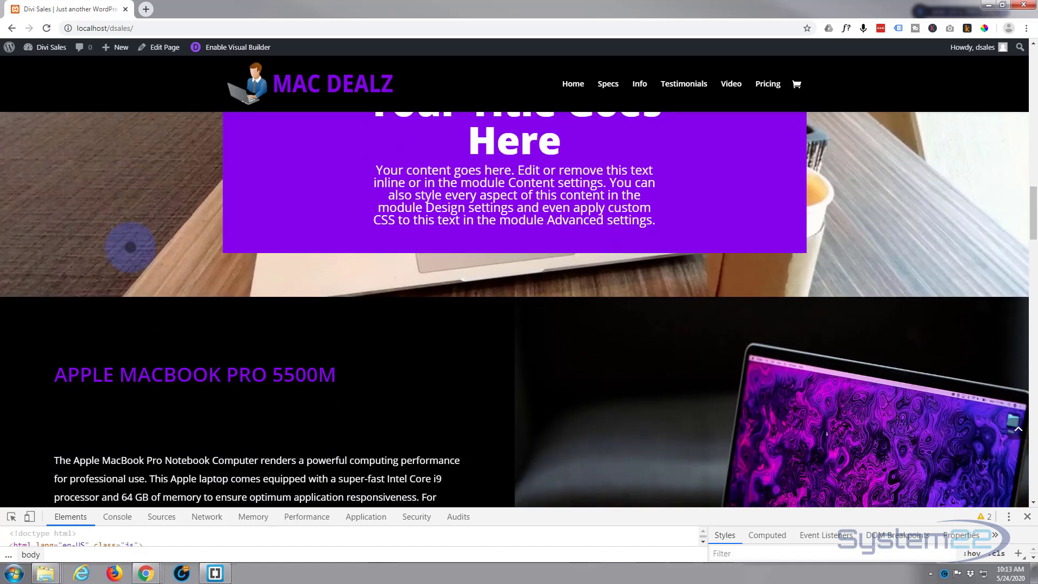
pyautogui.scroll(1, 429, 192)
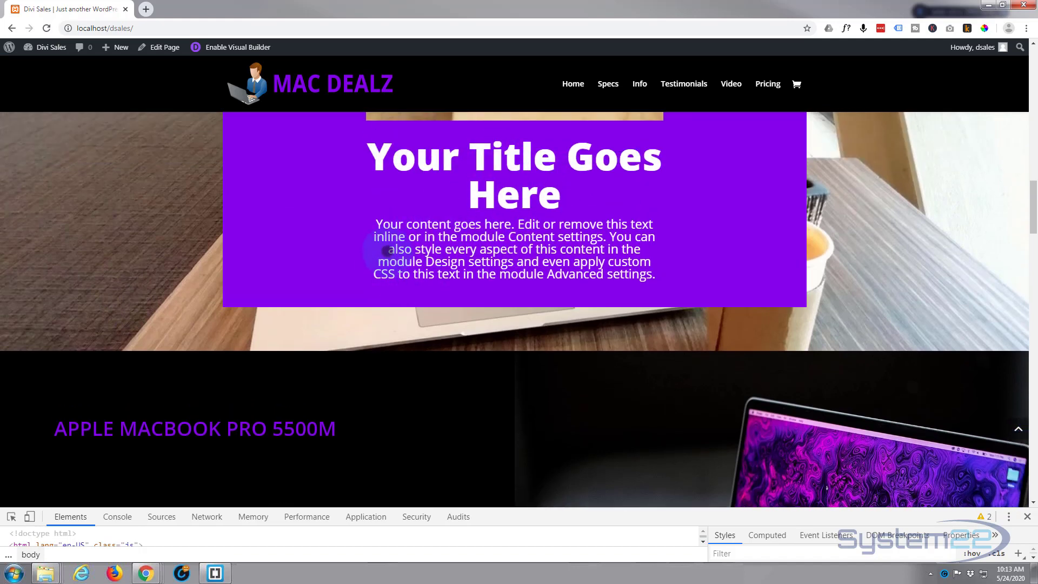
pyautogui.scroll(-3, 387, 251)
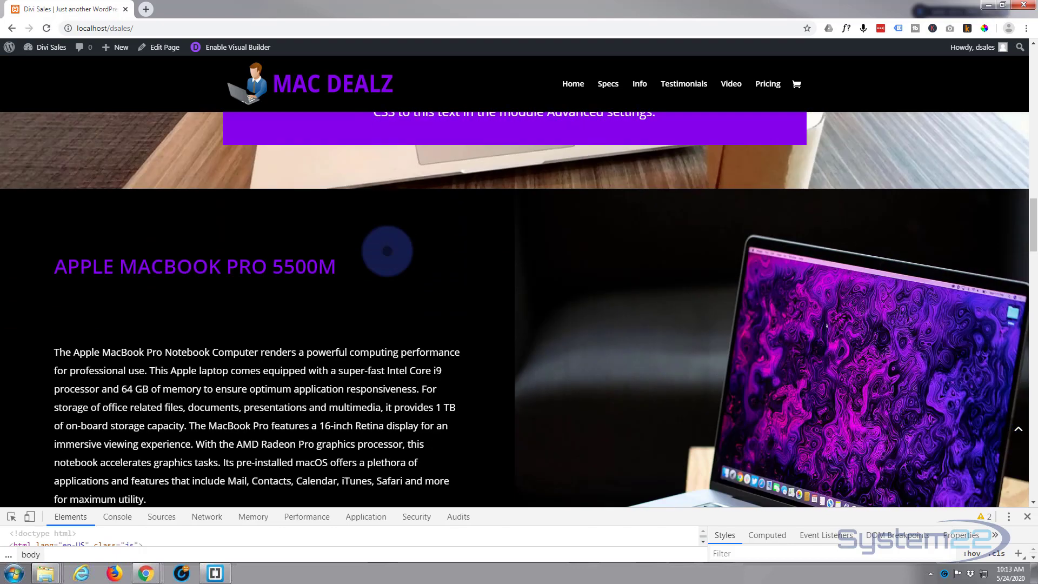
pyautogui.scroll(7, 388, 251)
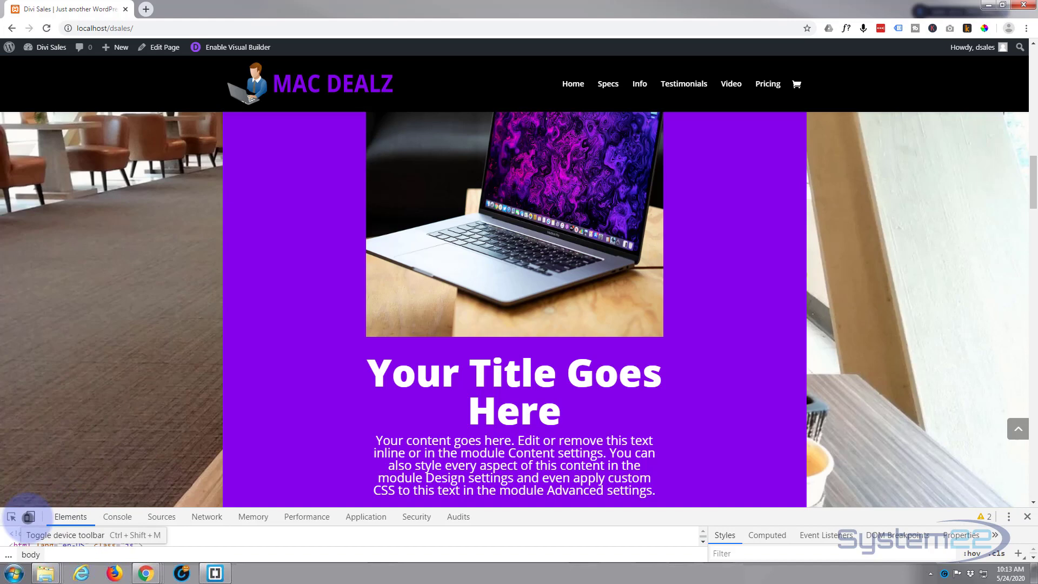
# Step: Re-enable device emulation, switch from iPad to iPhone X to recheck the green section, then disable it
pyautogui.click(28, 517)
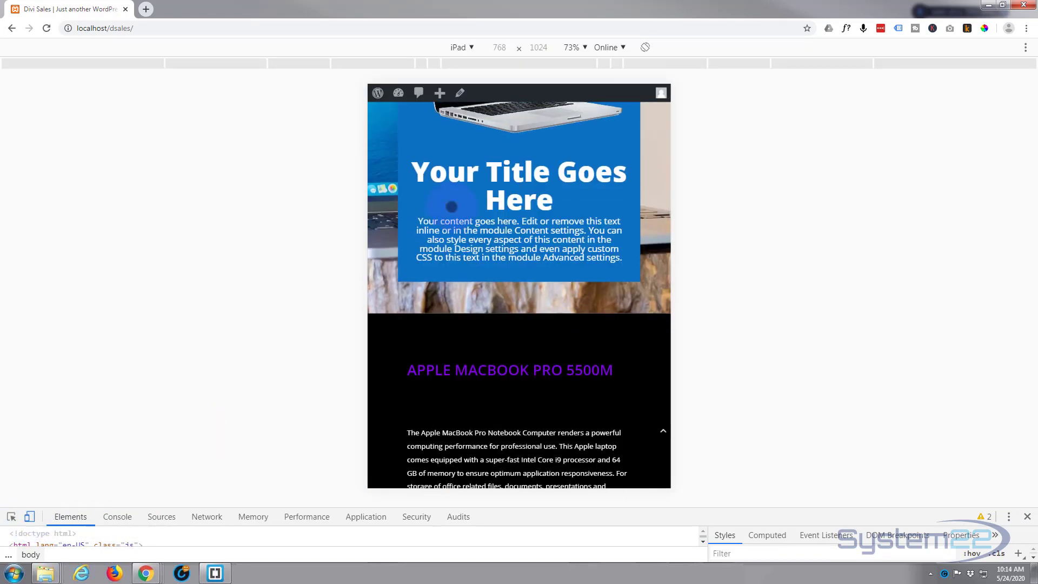
pyautogui.click(470, 47)
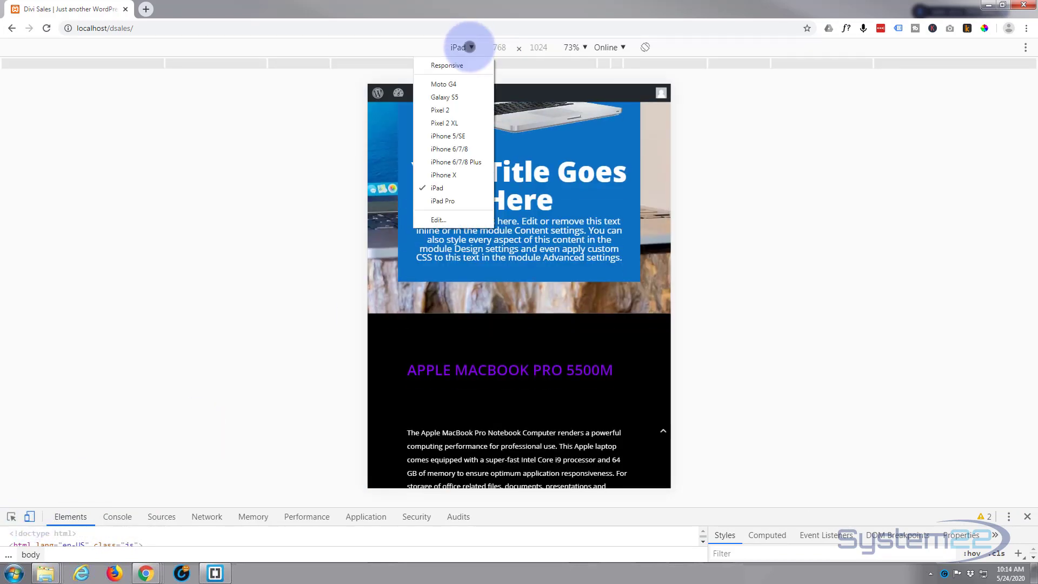
pyautogui.click(459, 175)
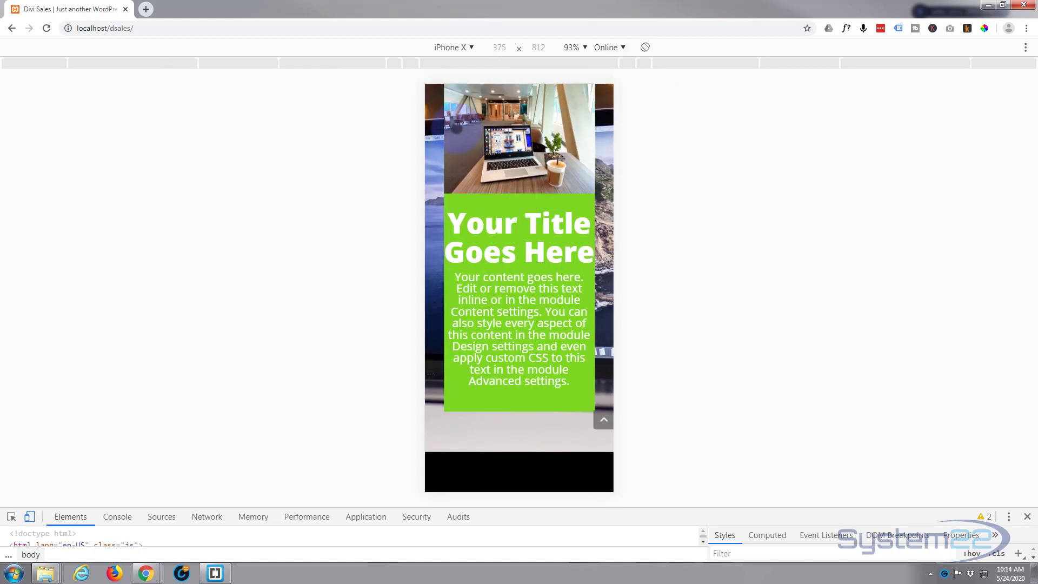
pyautogui.scroll(2, 437, 159)
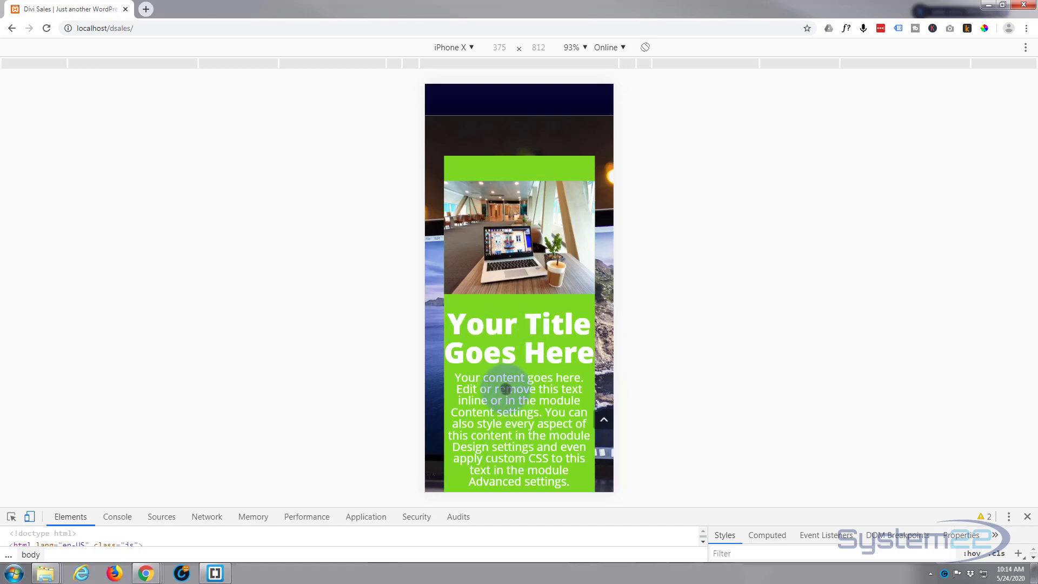
pyautogui.click(30, 516)
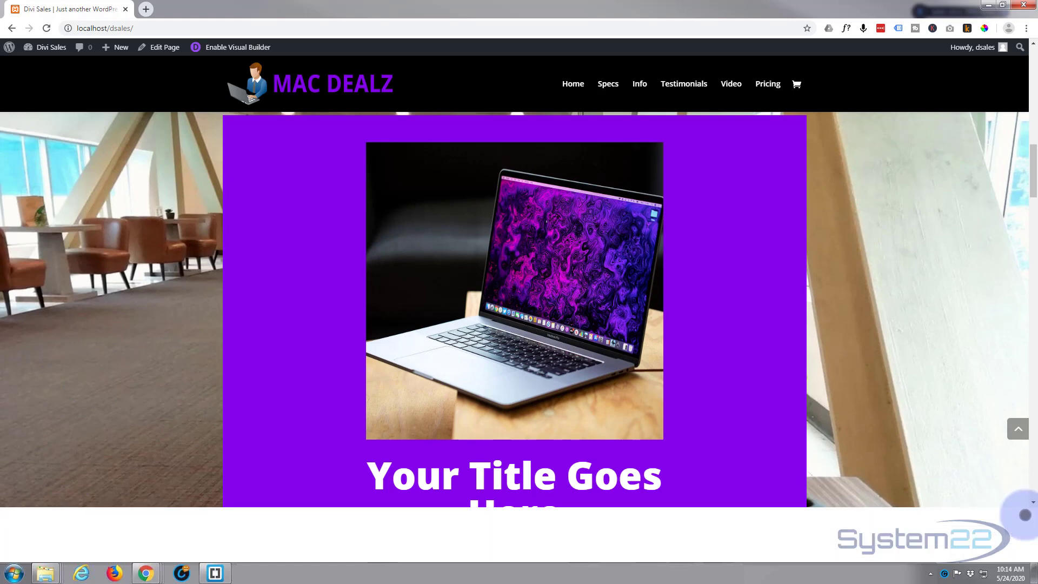
# Step: Close DevTools and scroll the desktop page to the purple laptop blurb section
pyautogui.click(1027, 515)
pyautogui.scroll(3, 903, 345)
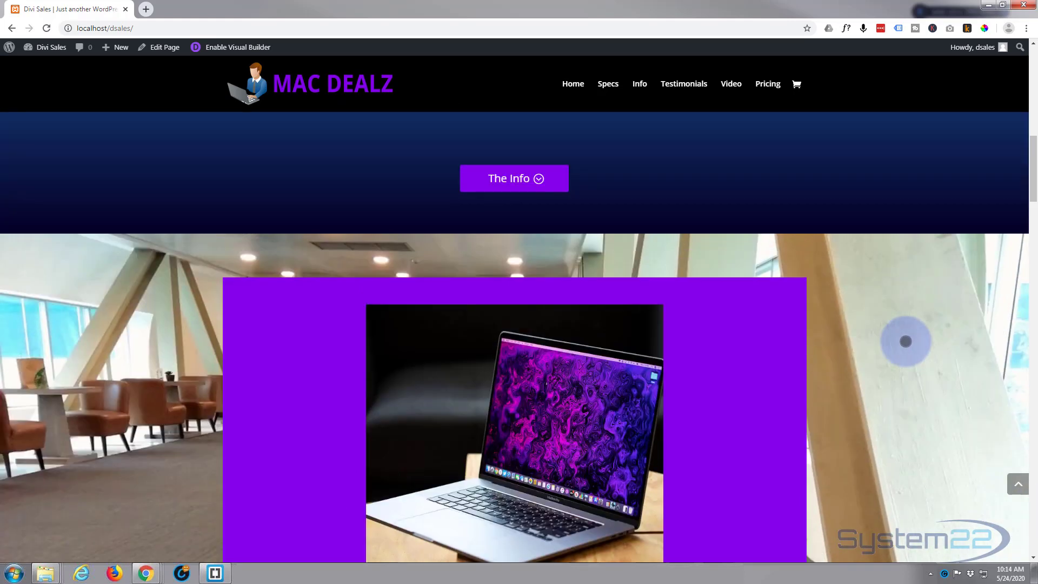
pyautogui.scroll(-2, 905, 341)
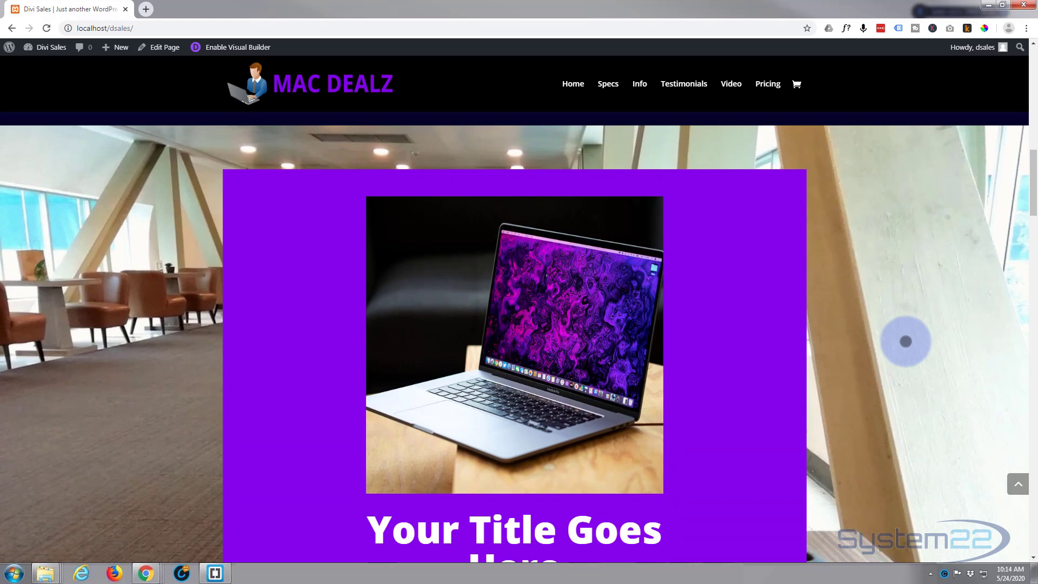
pyautogui.scroll(-3, 906, 341)
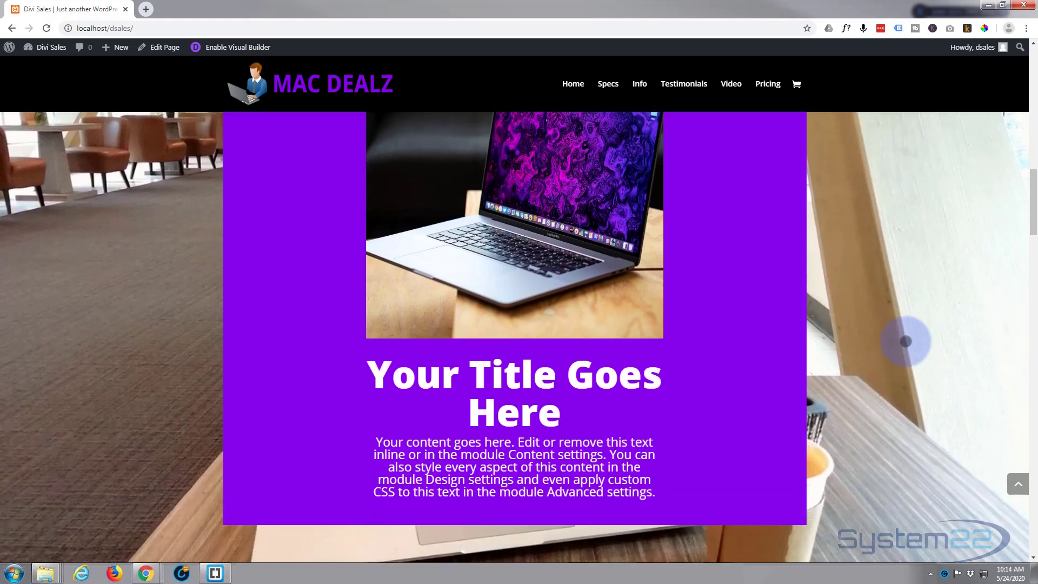